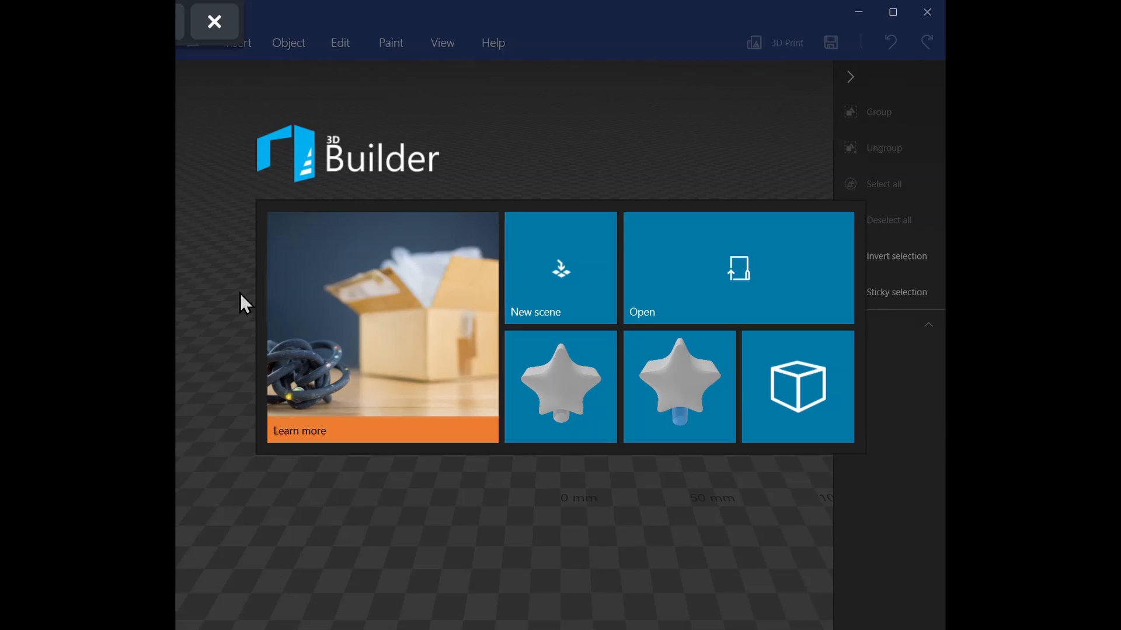
# Create a new scene, import the Camper LP model STL from the TEST (D:) drive in millimetres, and collapse the selection pane.
pyautogui.click(566, 271)
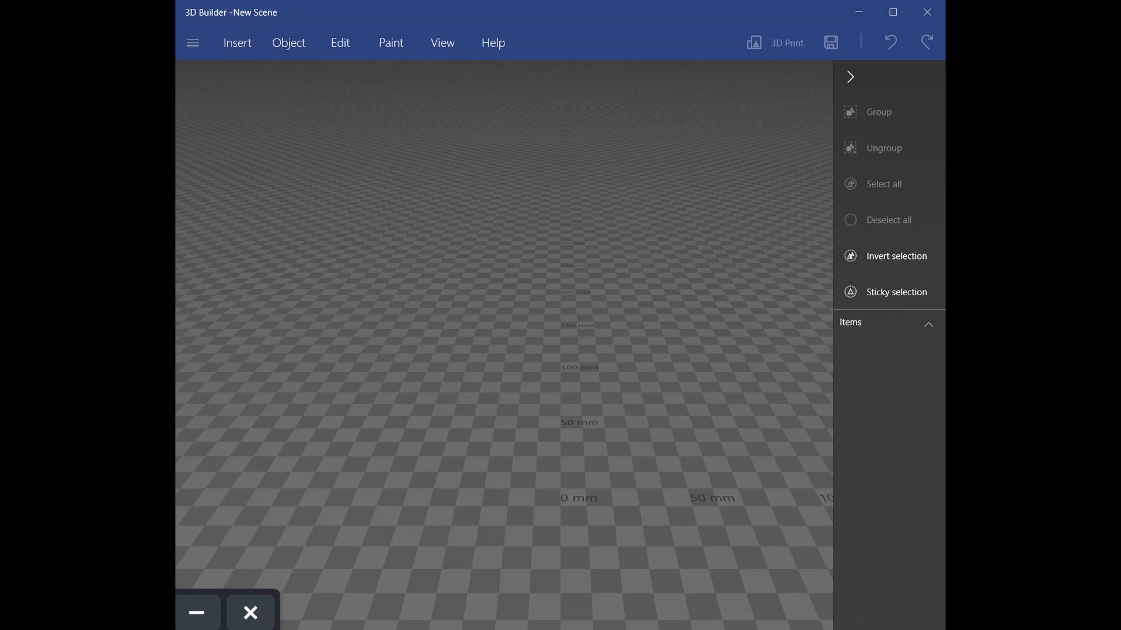
pyautogui.click(234, 51)
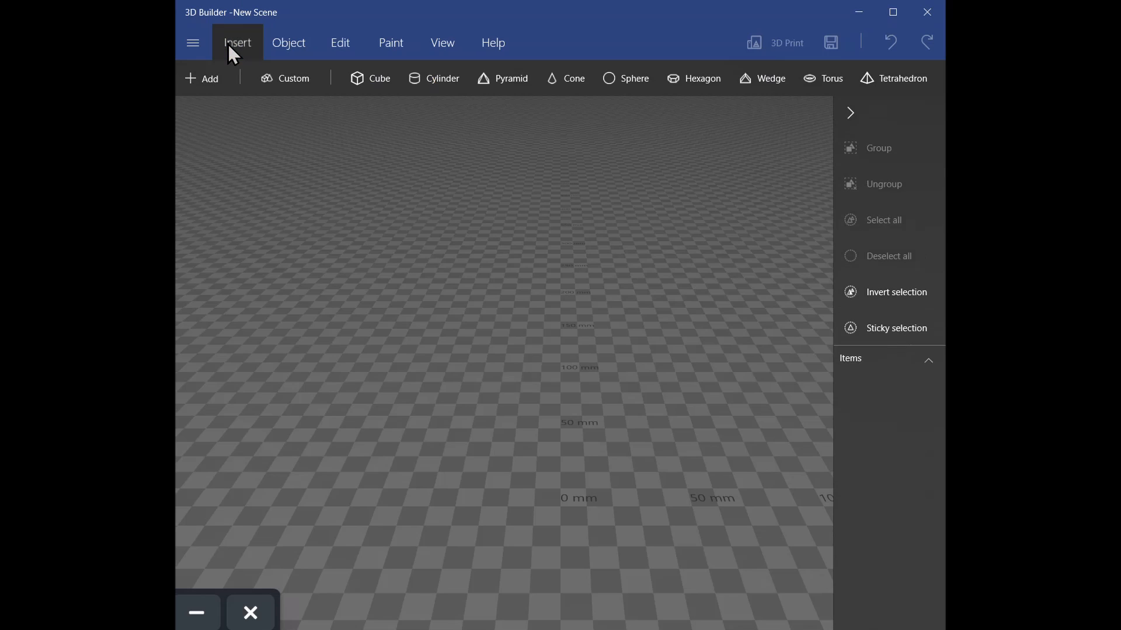
pyautogui.click(205, 82)
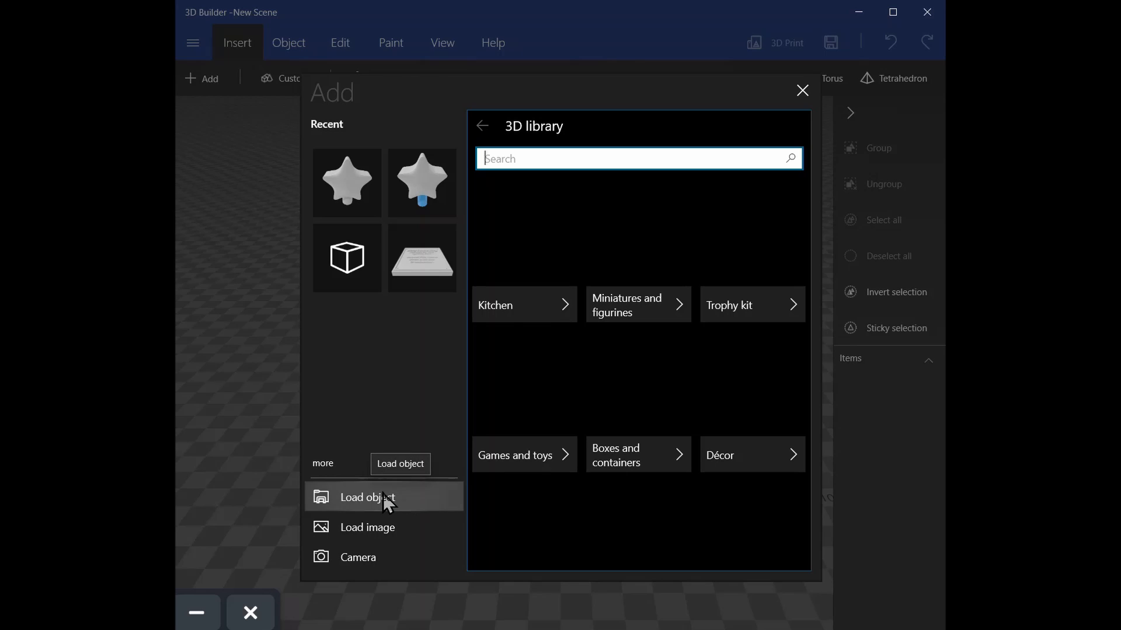
pyautogui.click(382, 493)
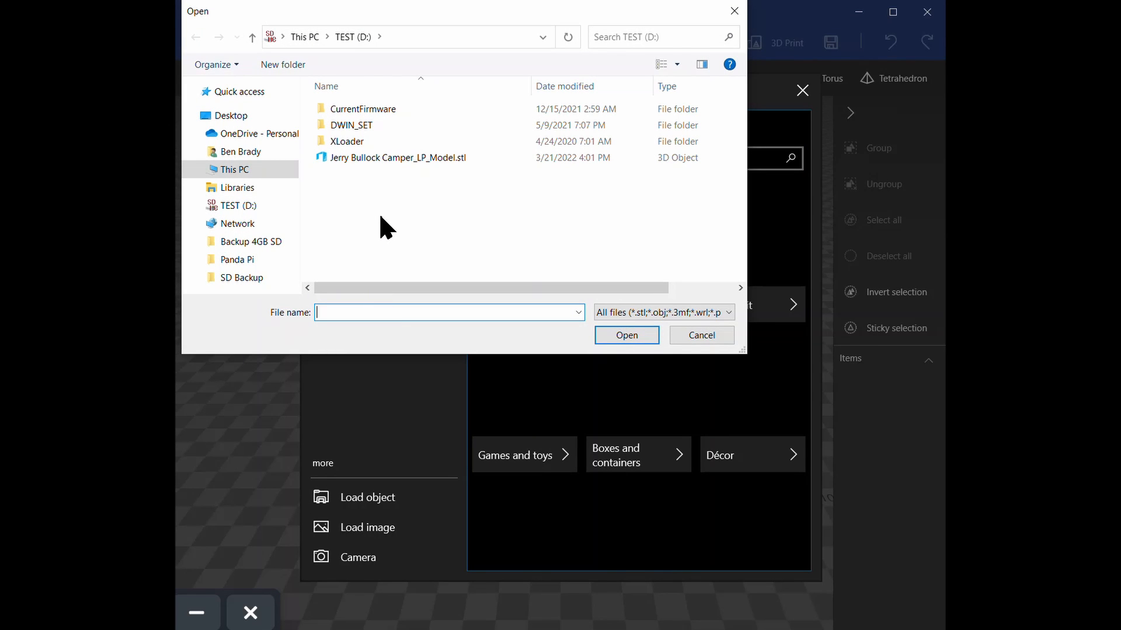
pyautogui.click(398, 156)
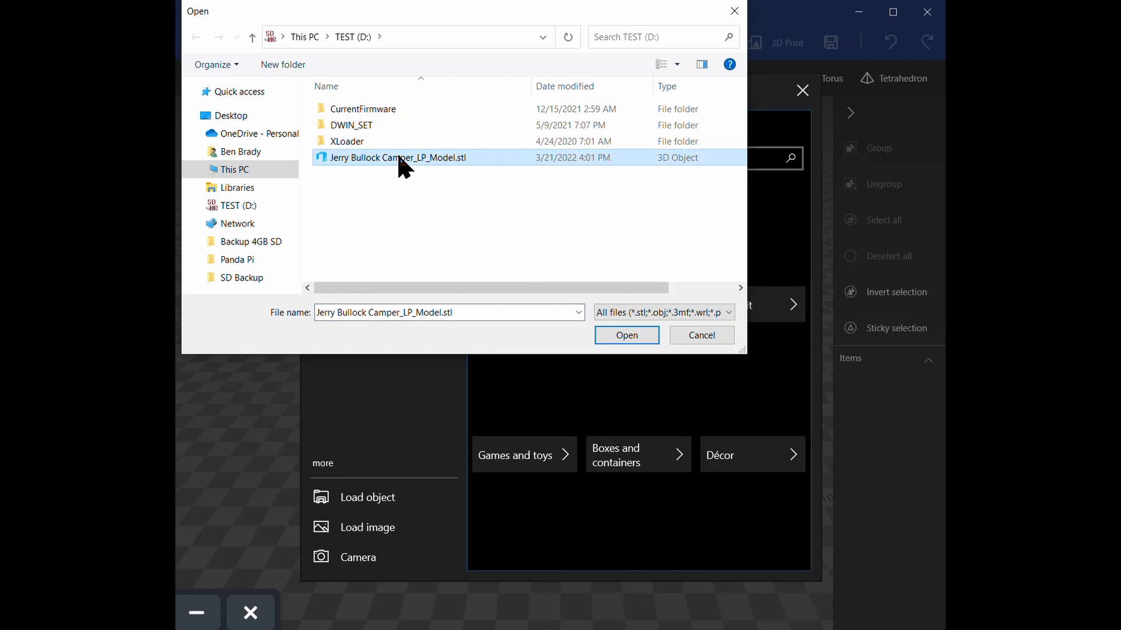
pyautogui.click(647, 340)
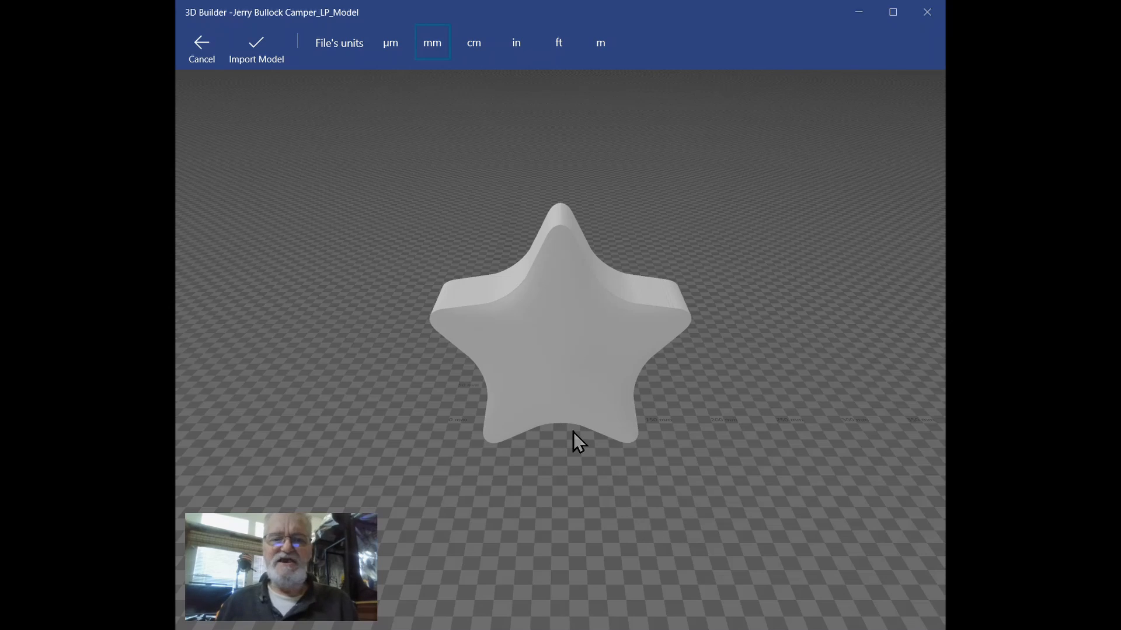
pyautogui.click(257, 44)
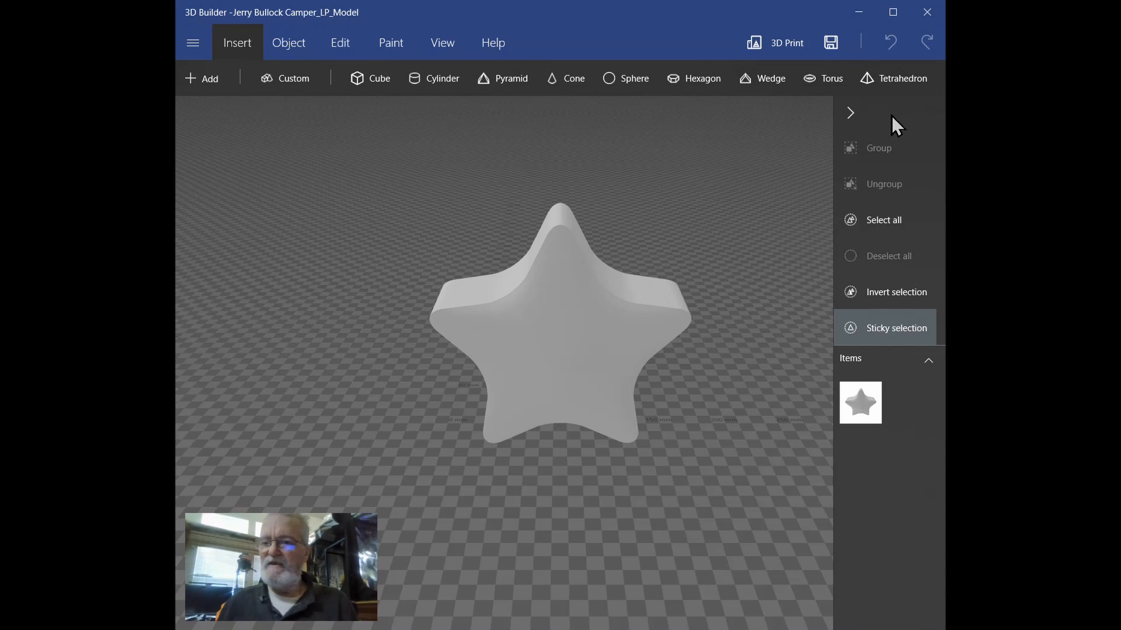
pyautogui.click(853, 112)
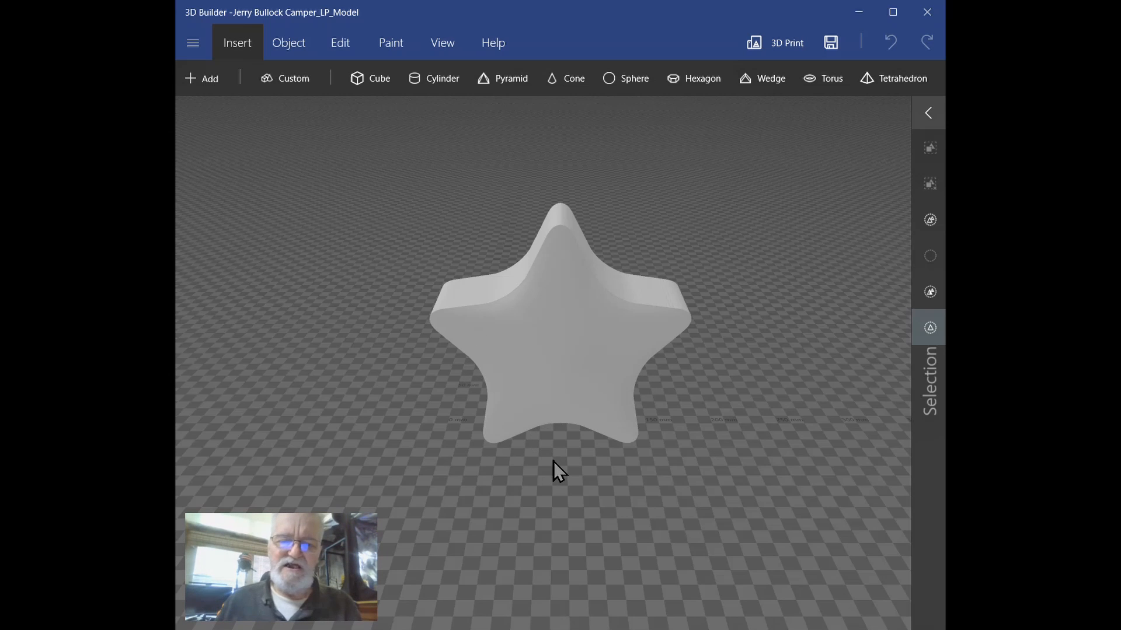
# Insert a cylinder and set its size to 45 mm in X, 45 mm in Y and 65 mm in Z.
pyautogui.moveTo(554, 462); pyautogui.dragTo(562, 428)
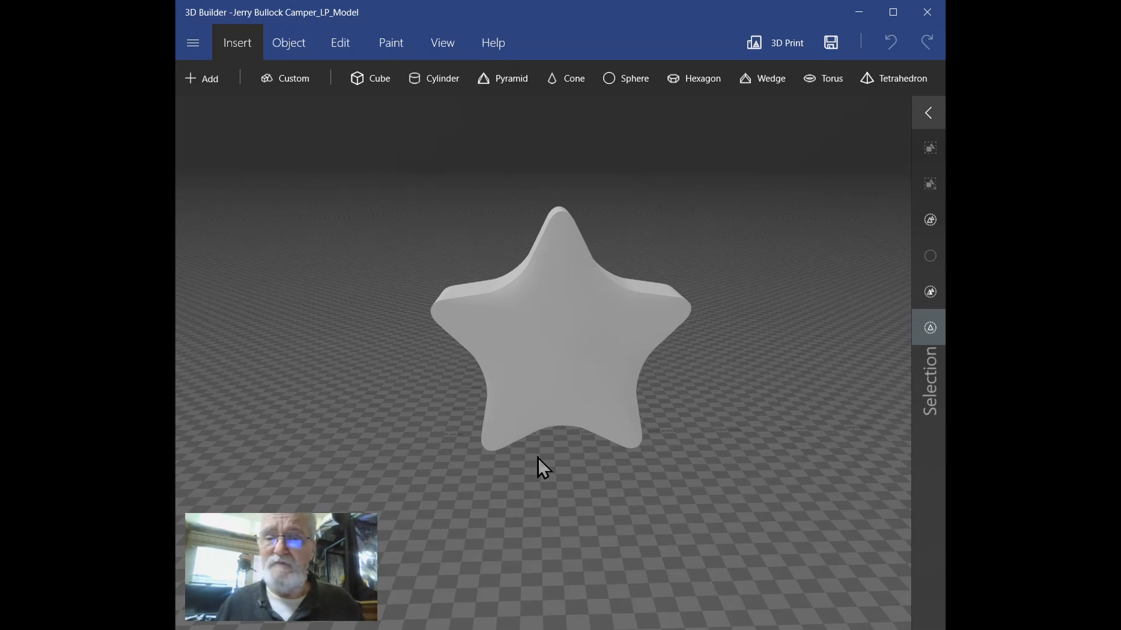
pyautogui.click(433, 85)
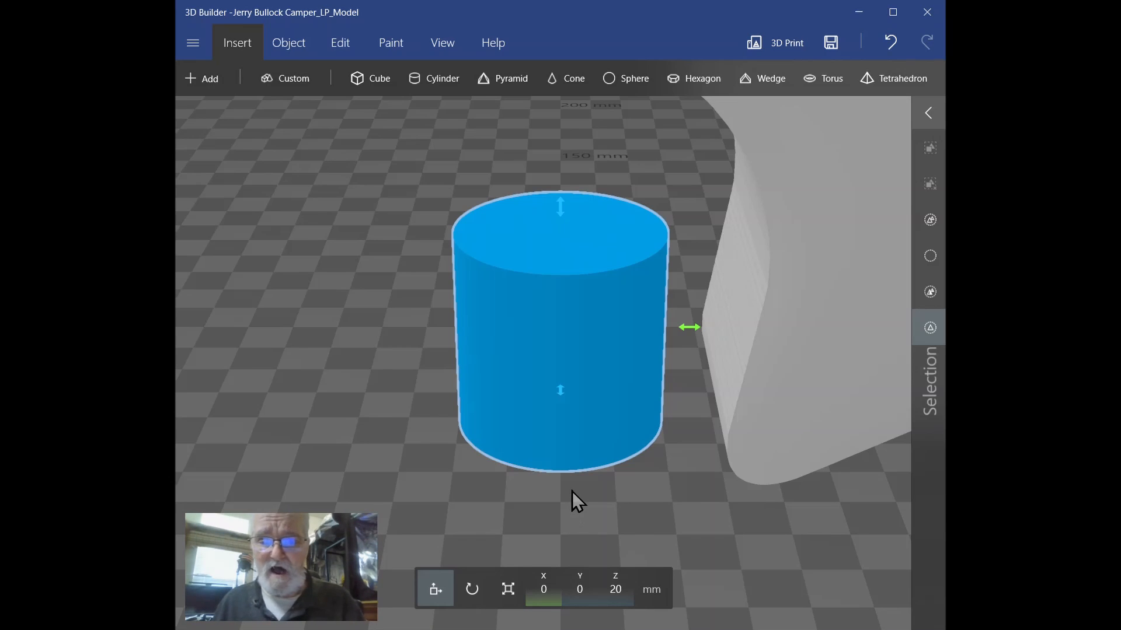
pyautogui.click(508, 594)
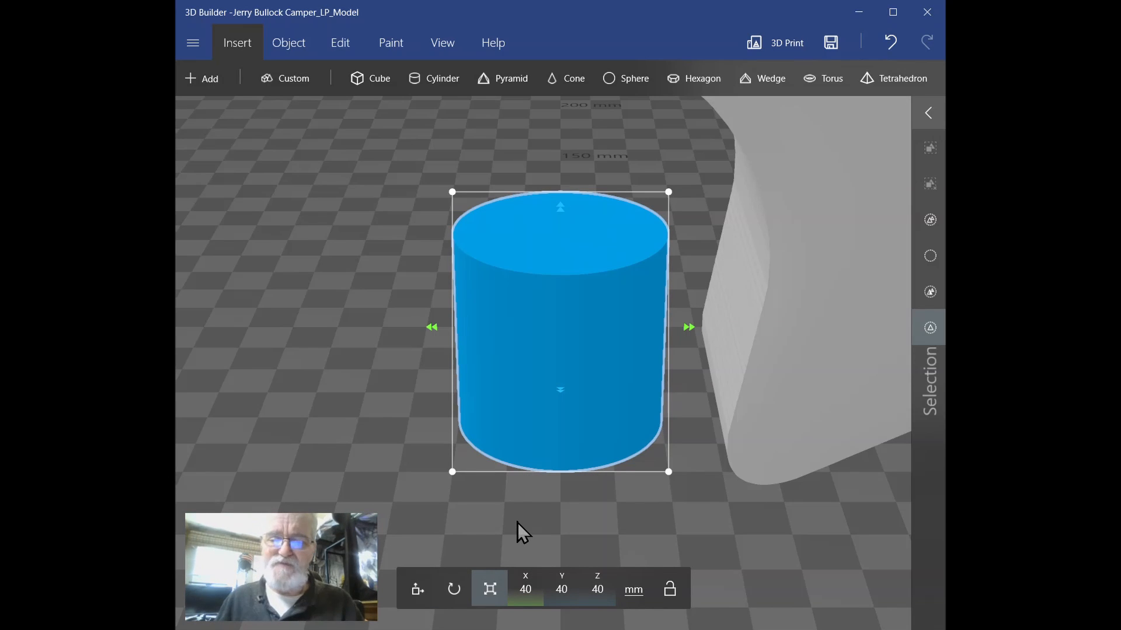
pyautogui.click(531, 594)
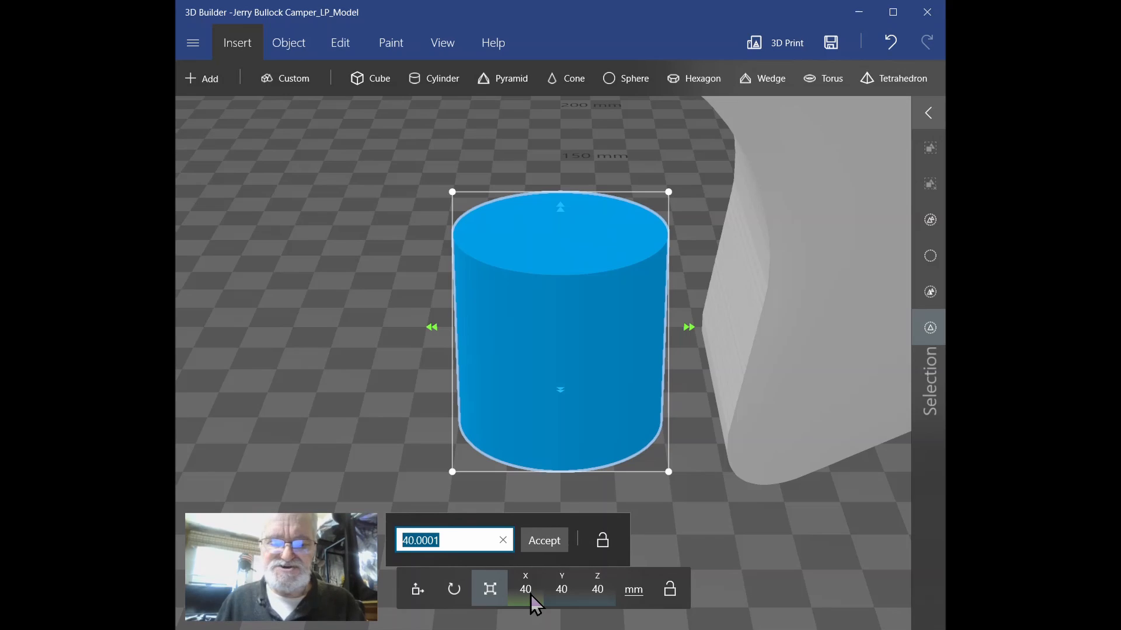
pyautogui.write('45')
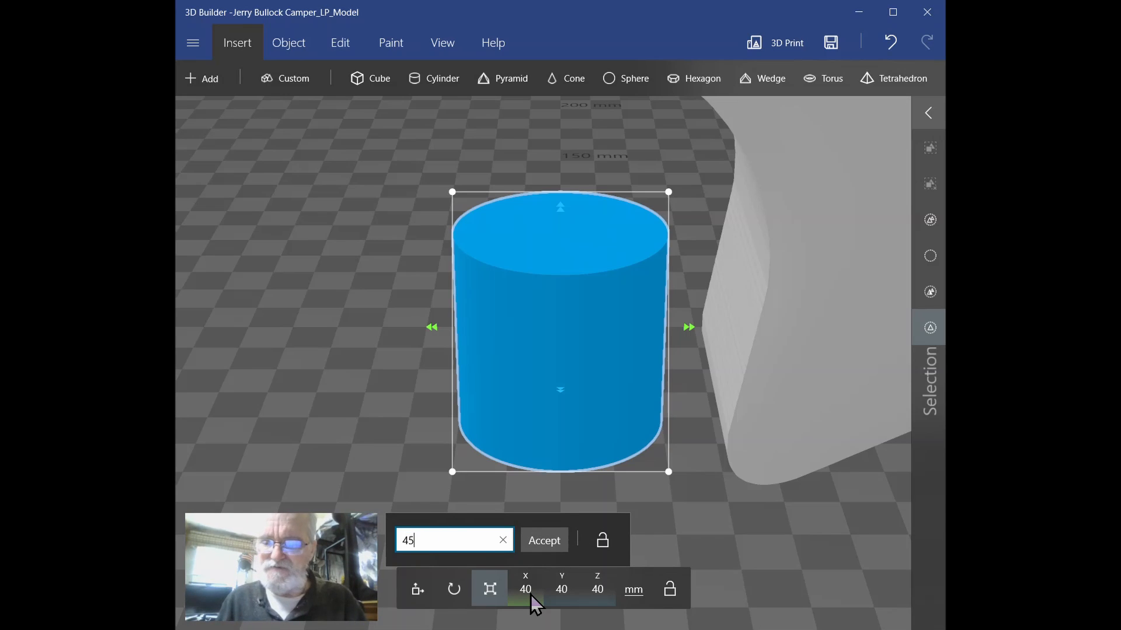
pyautogui.press('Return')
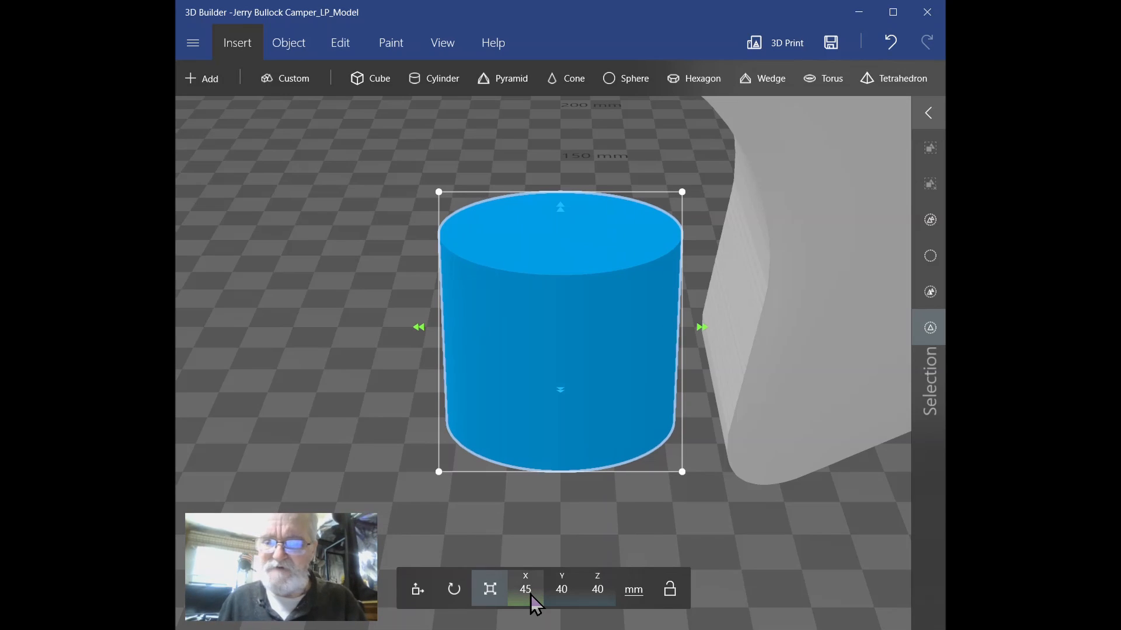
pyautogui.click(562, 590)
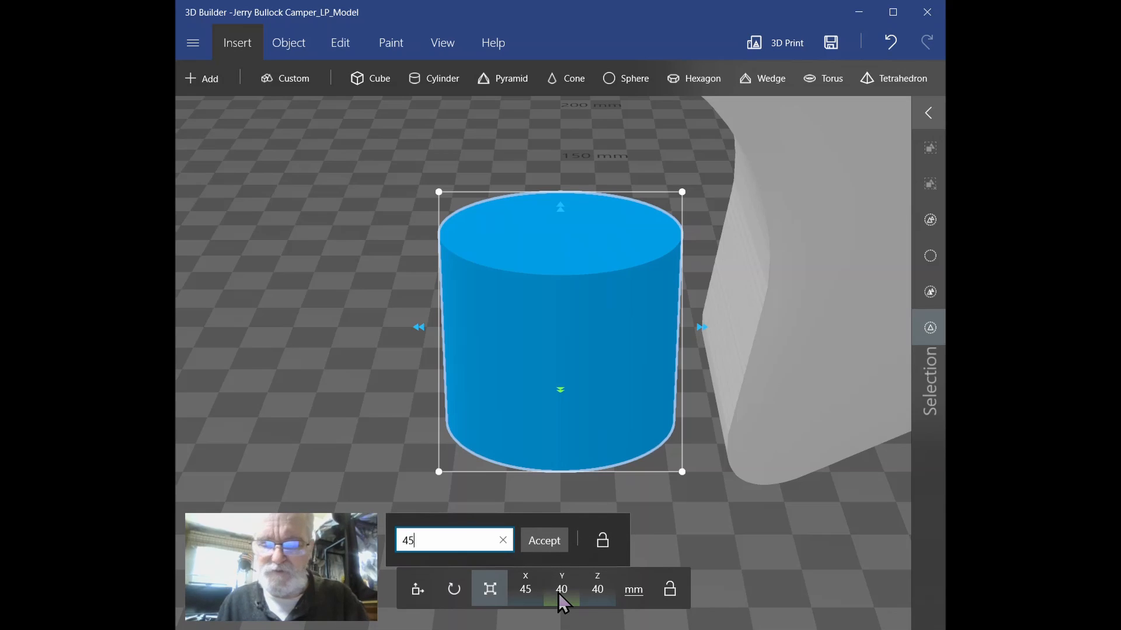
pyautogui.write('45')
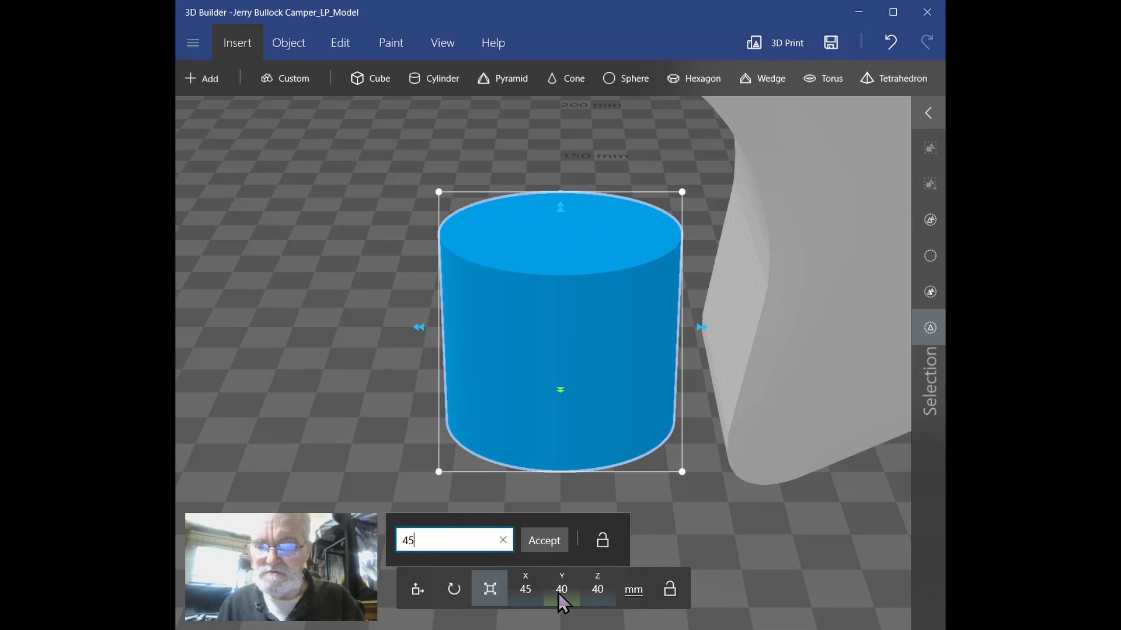
pyautogui.press('Return')
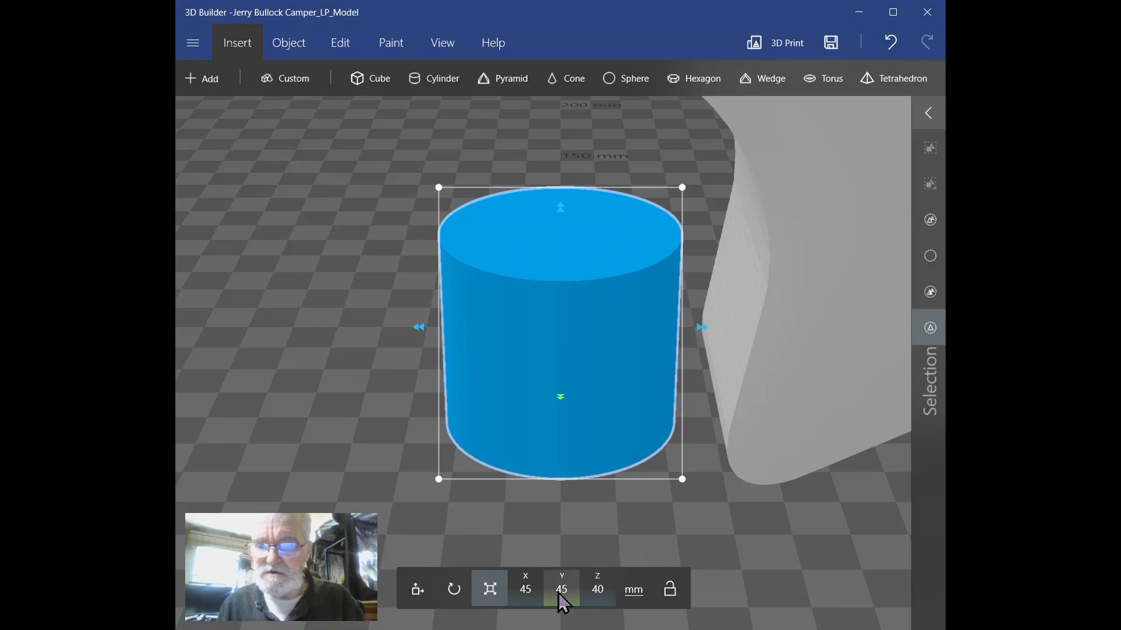
pyautogui.click(596, 590)
pyautogui.write('65')
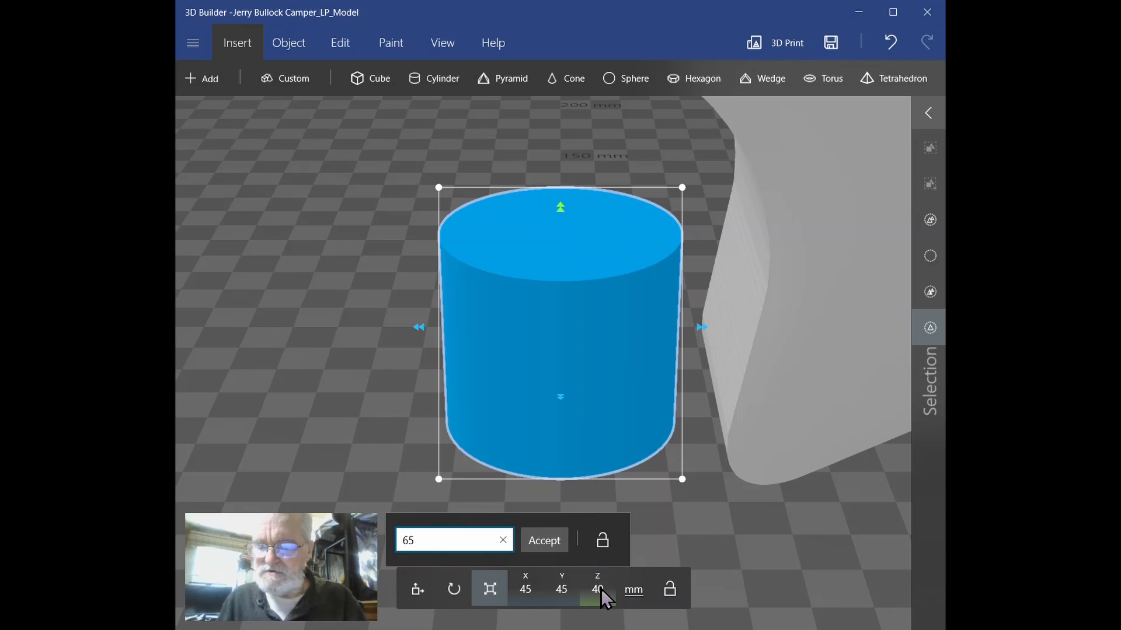
pyautogui.press('Return')
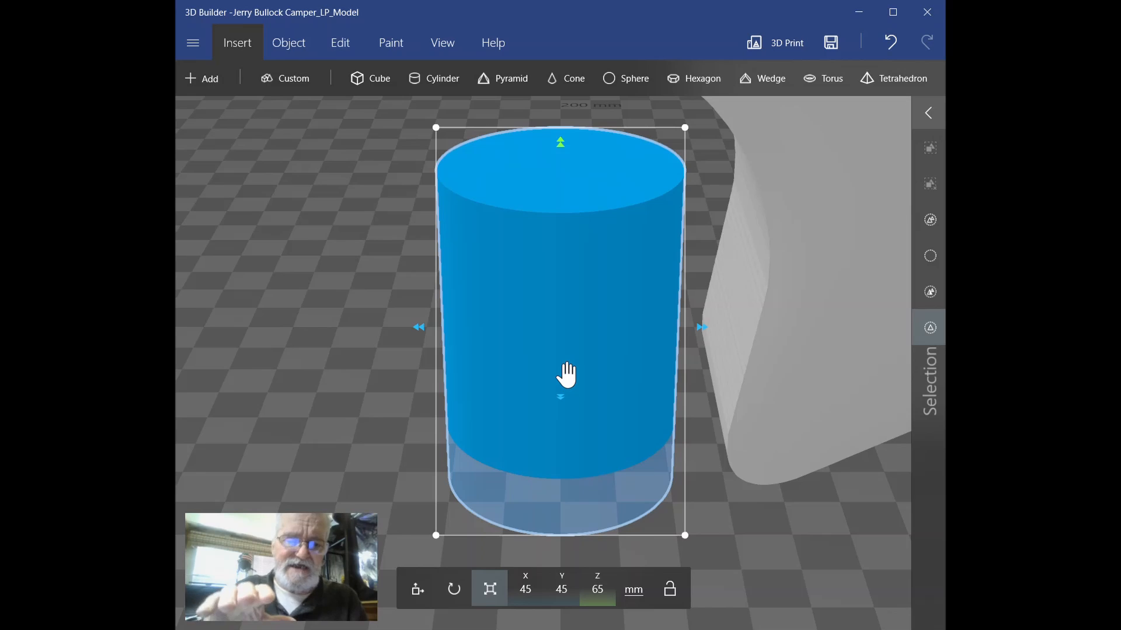
# Settle the cylinder onto the build surface and accept the result.
pyautogui.click(293, 39)
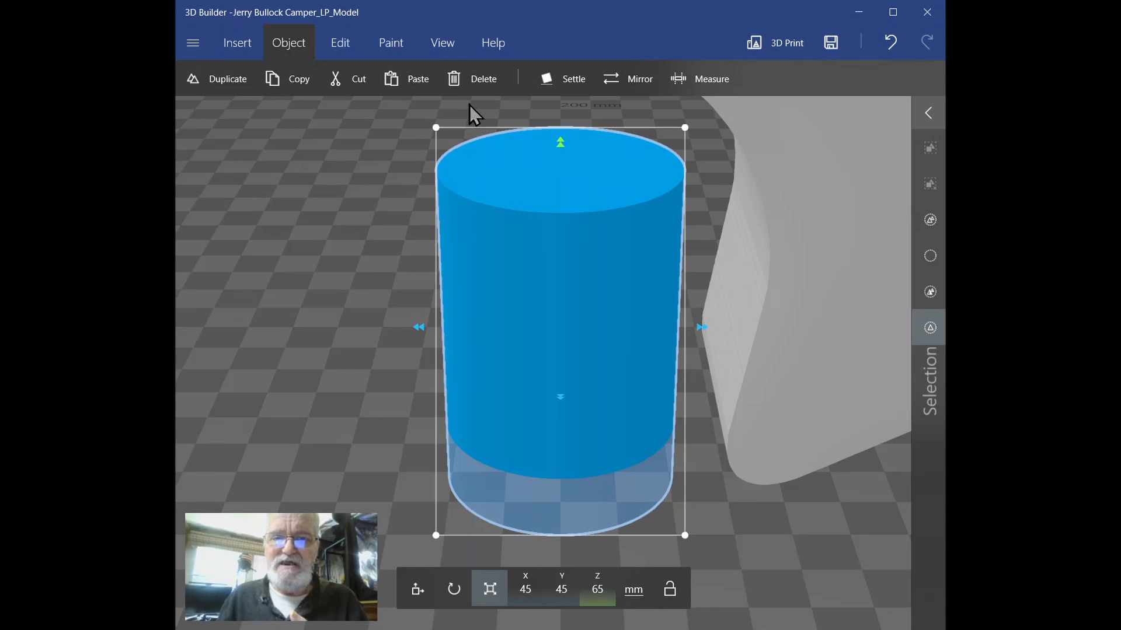
pyautogui.click(575, 79)
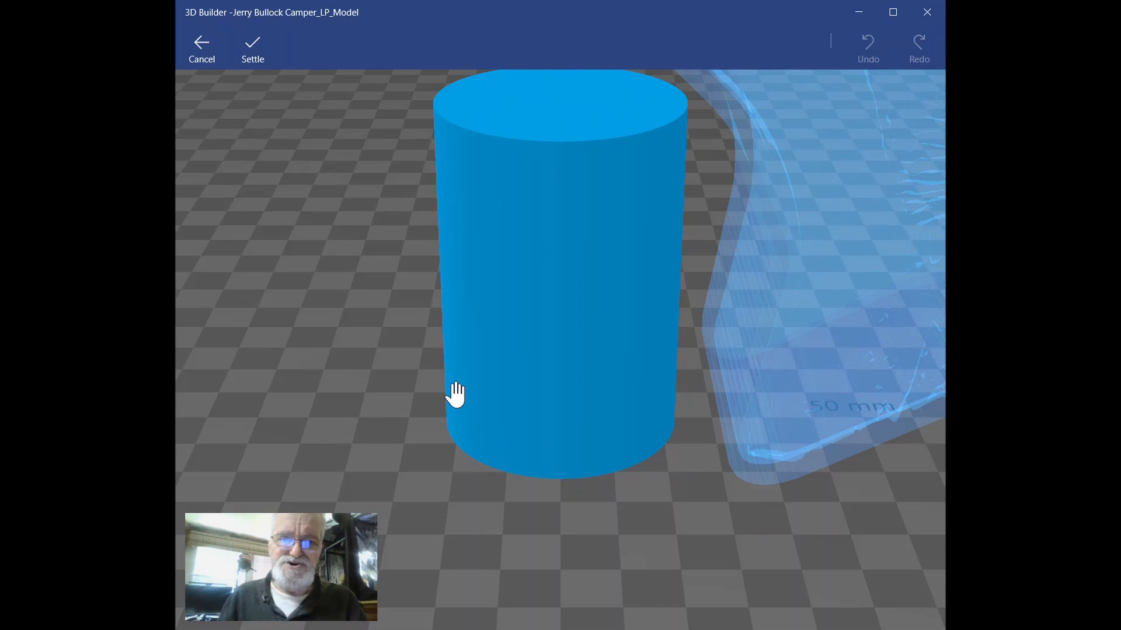
pyautogui.click(251, 46)
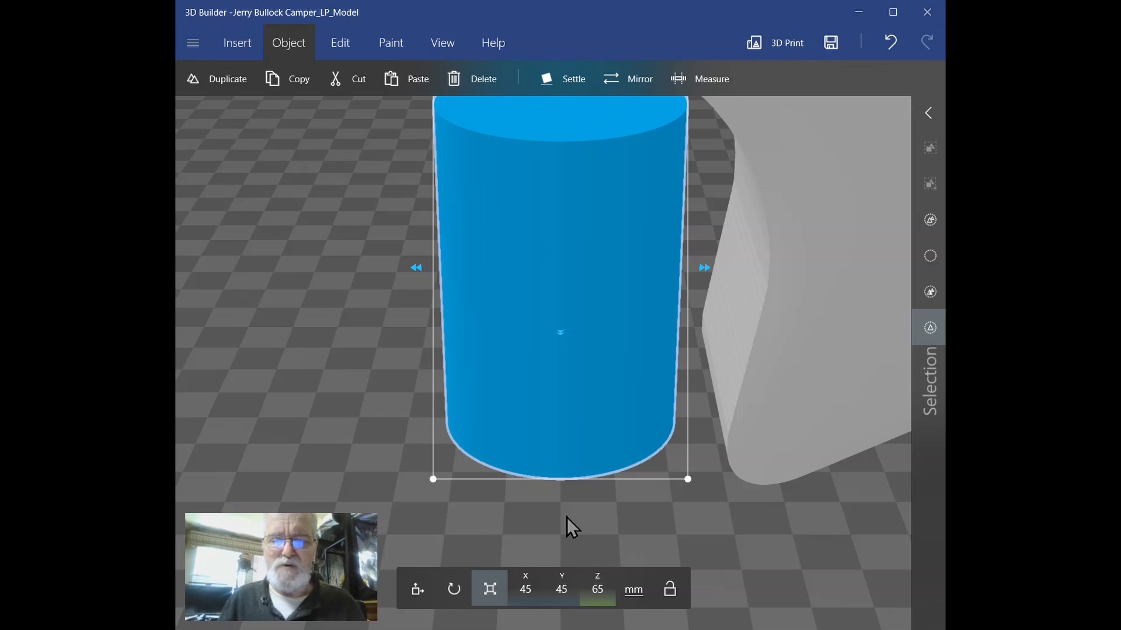
# Move the cylinder along X to about 85.33 mm so it sits under the middle of the star.
pyautogui.moveTo(566, 518); pyautogui.dragTo(118, 376, button='right')
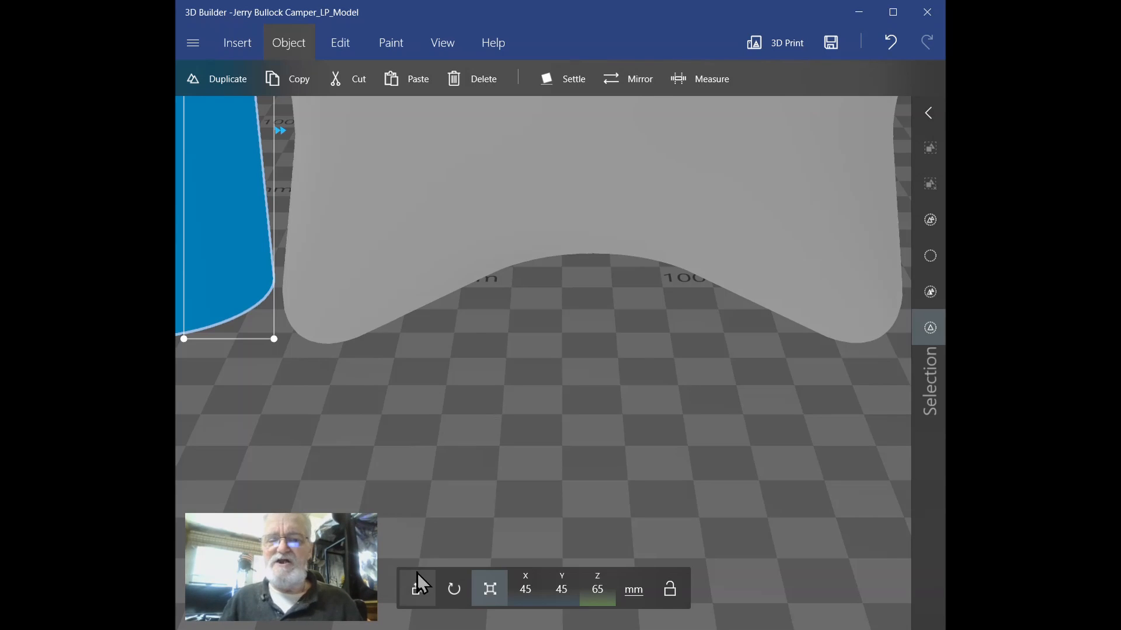
pyautogui.click(416, 589)
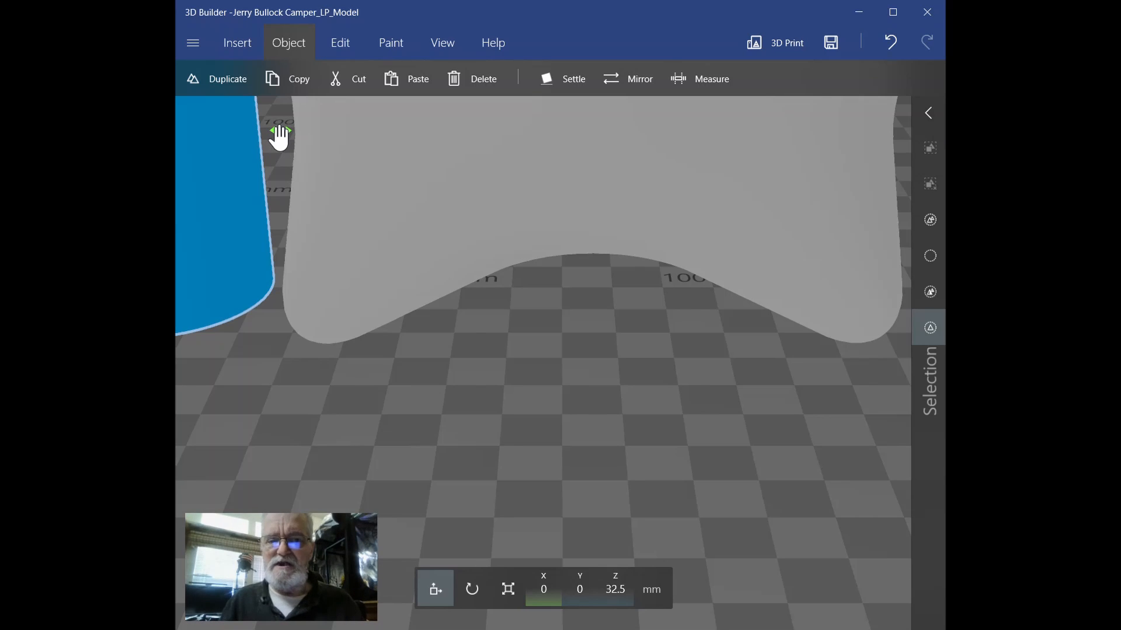
pyautogui.moveTo(279, 137); pyautogui.dragTo(732, 148)
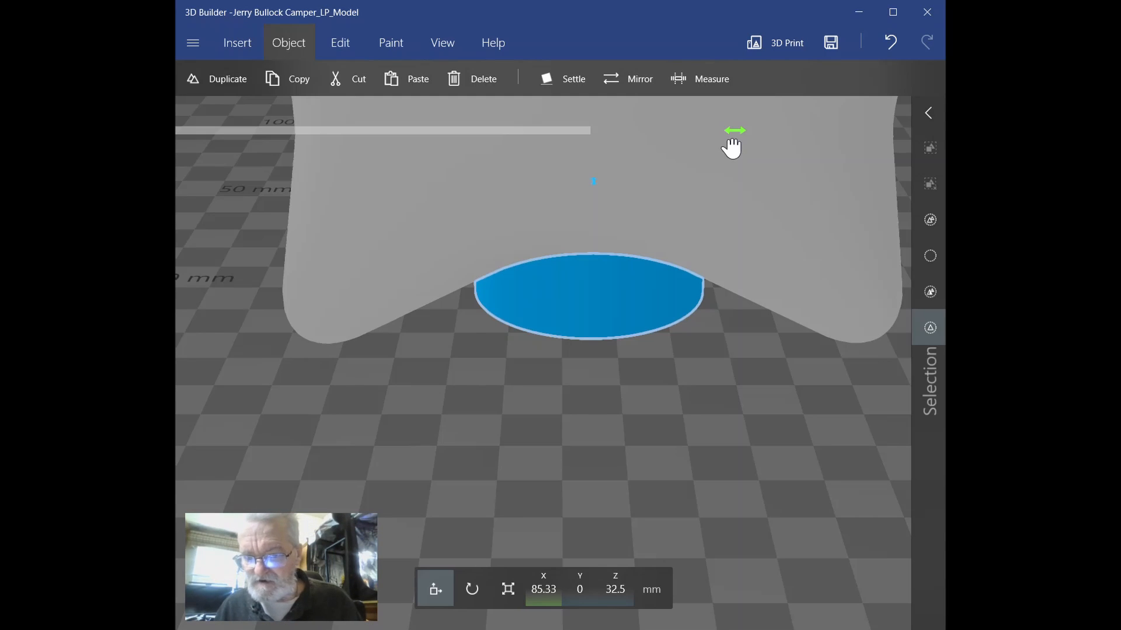
# Set the cylinder's X position to 85.5 mm.
pyautogui.click(538, 596)
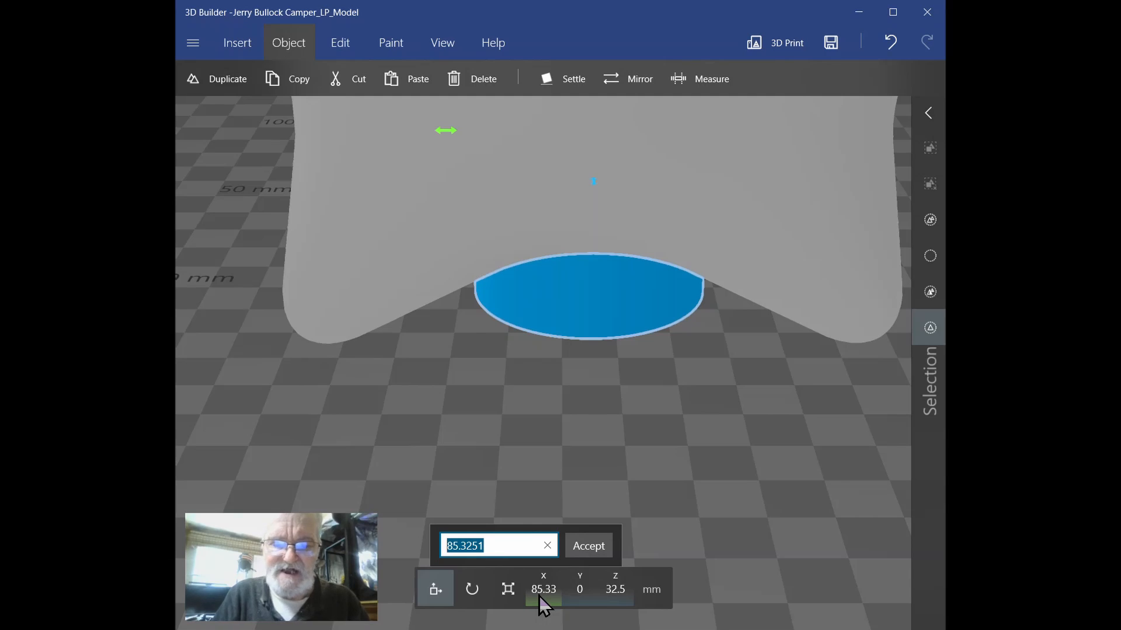
pyautogui.write('85')
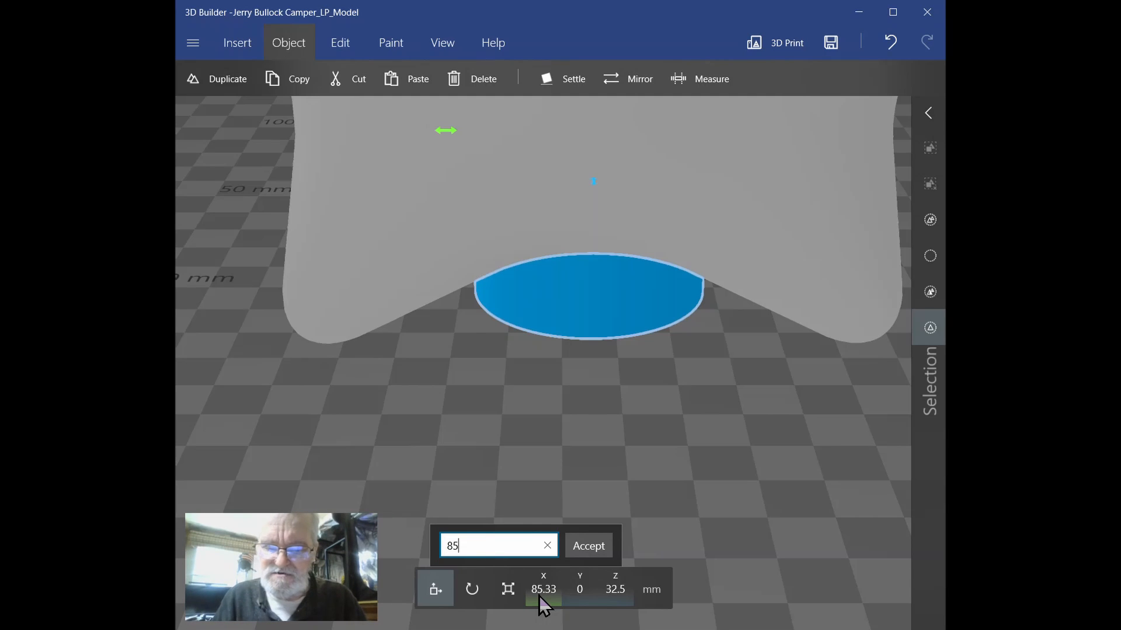
pyautogui.write('.5')
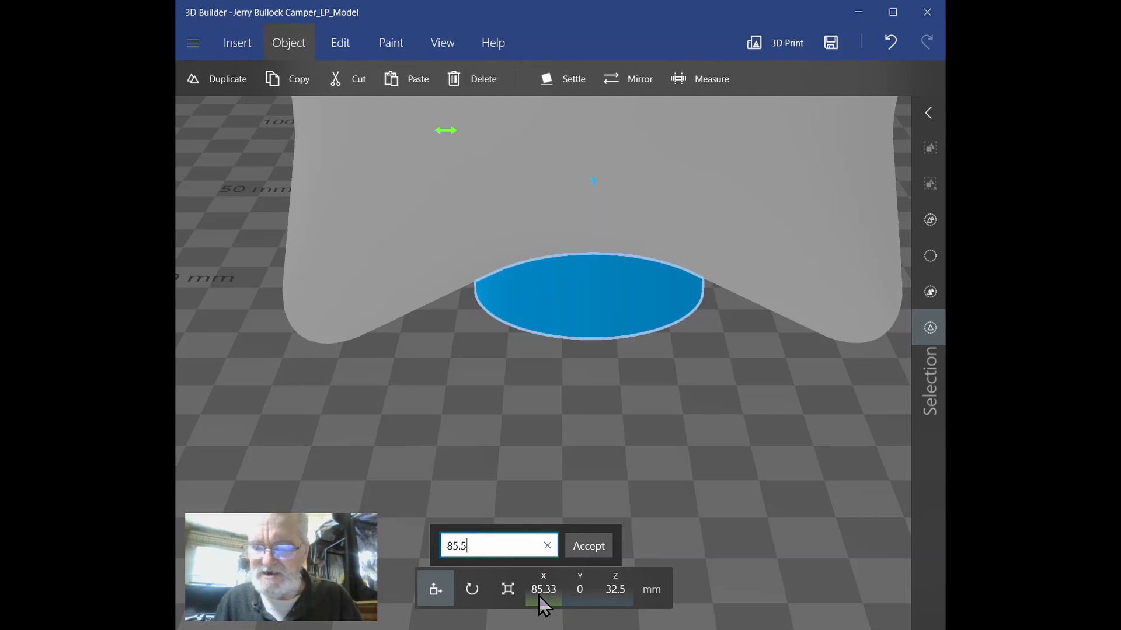
pyautogui.press('Return')
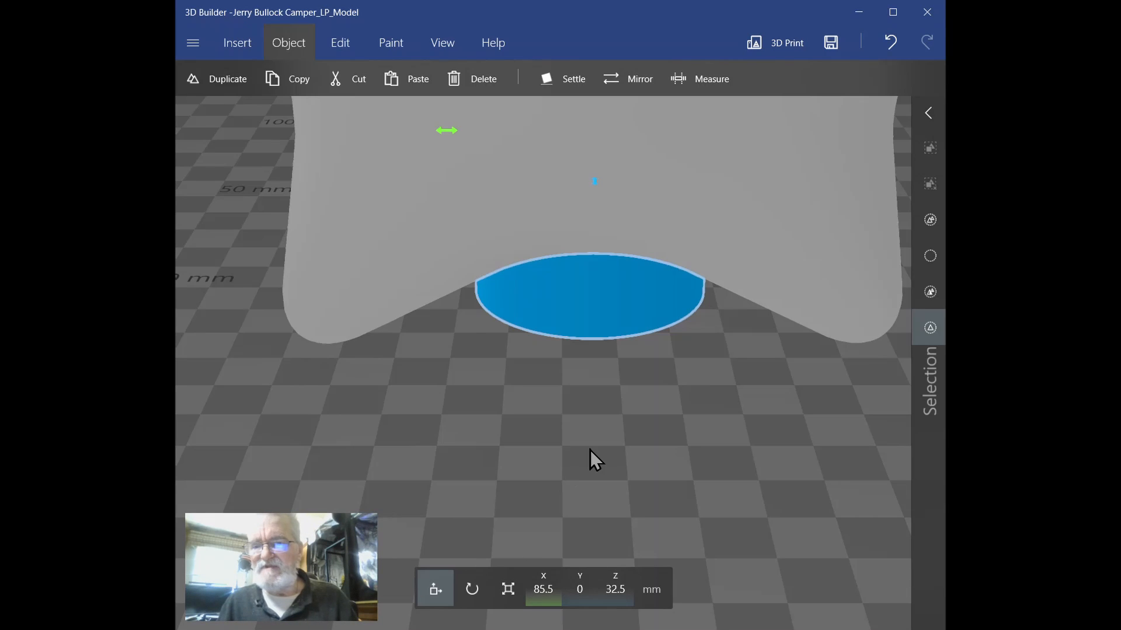
# Set the cylinder's X position to 85.4 mm, then select the star with it and clear the whole selection.
pyautogui.click(553, 605)
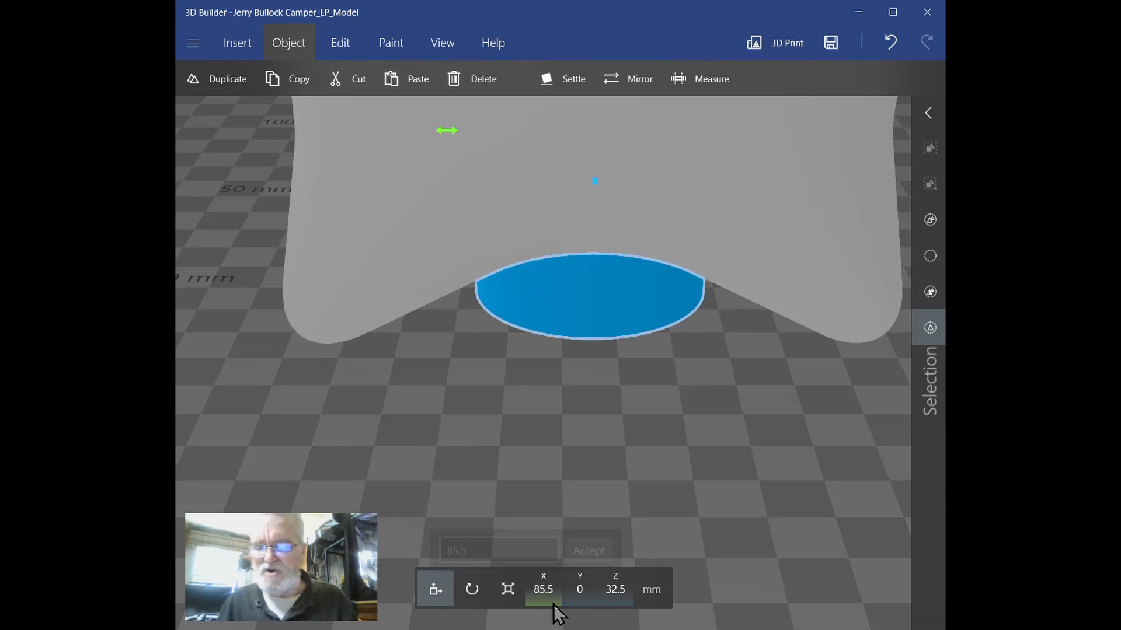
pyautogui.click(552, 605)
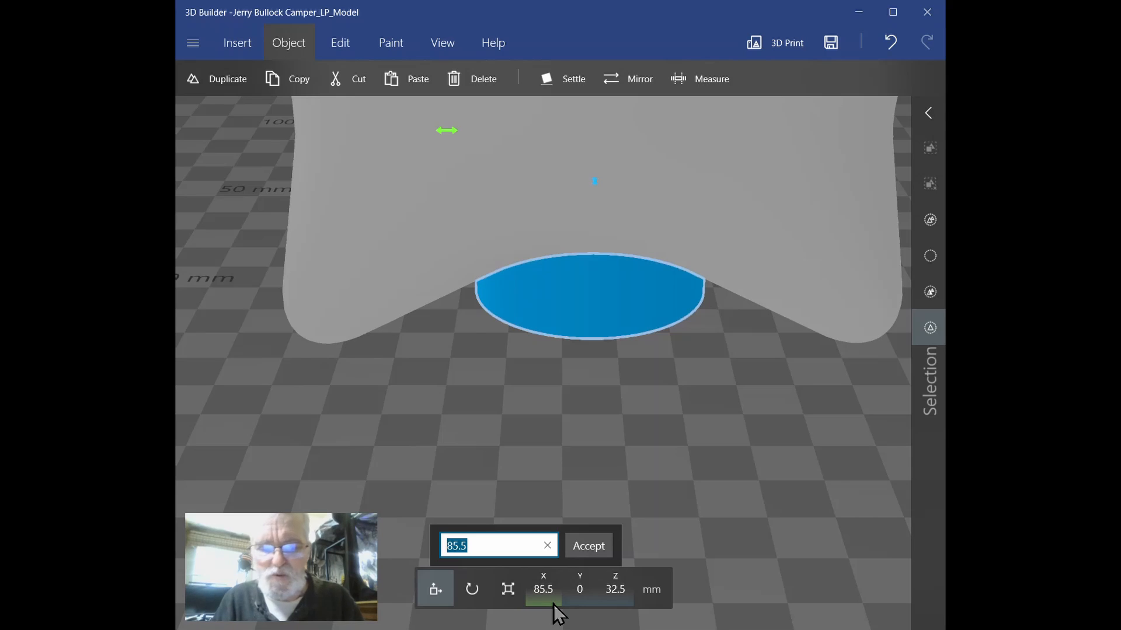
pyautogui.press('Right')
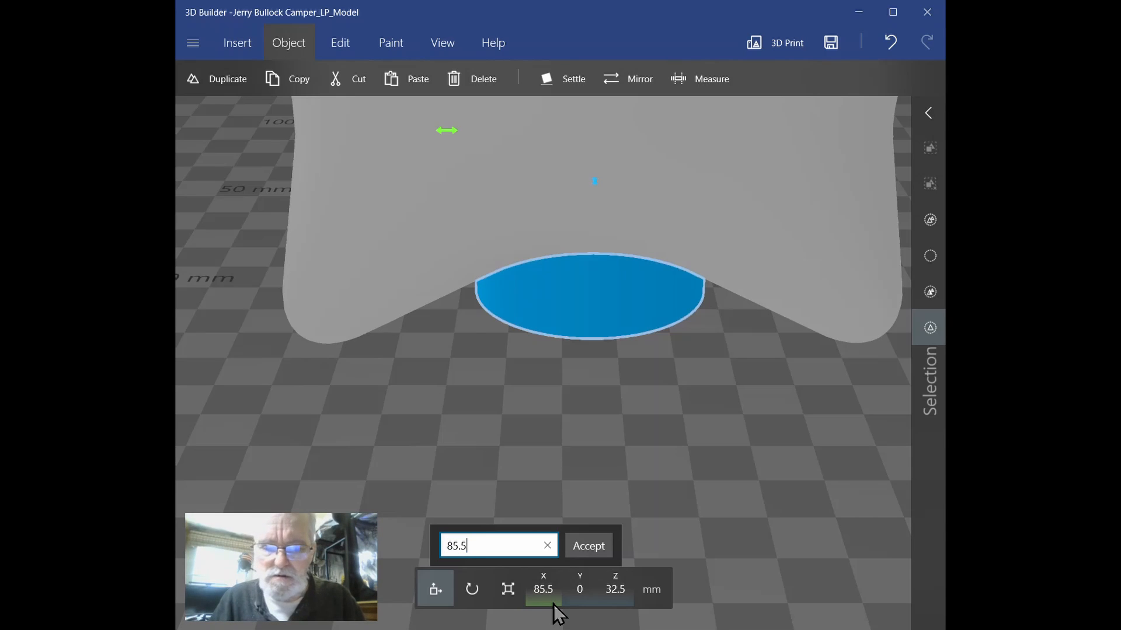
pyautogui.press('BackSpace')
pyautogui.write('4')
pyautogui.press('Return')
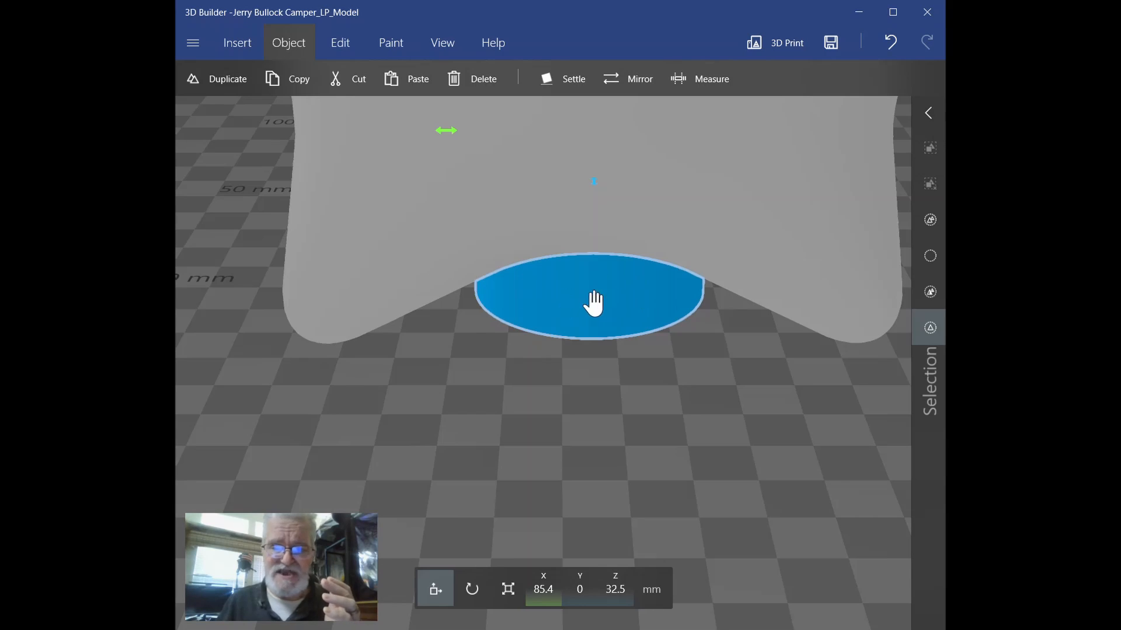
pyautogui.keyDown('ctrl'); pyautogui.click(341, 290); pyautogui.keyUp('ctrl')
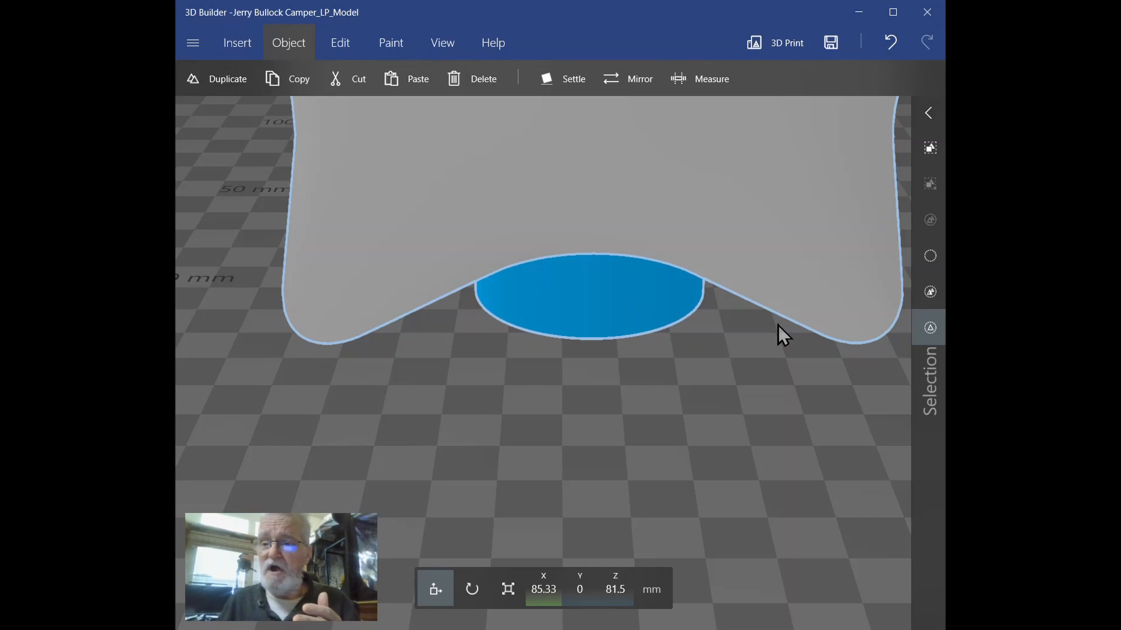
pyautogui.click(931, 260)
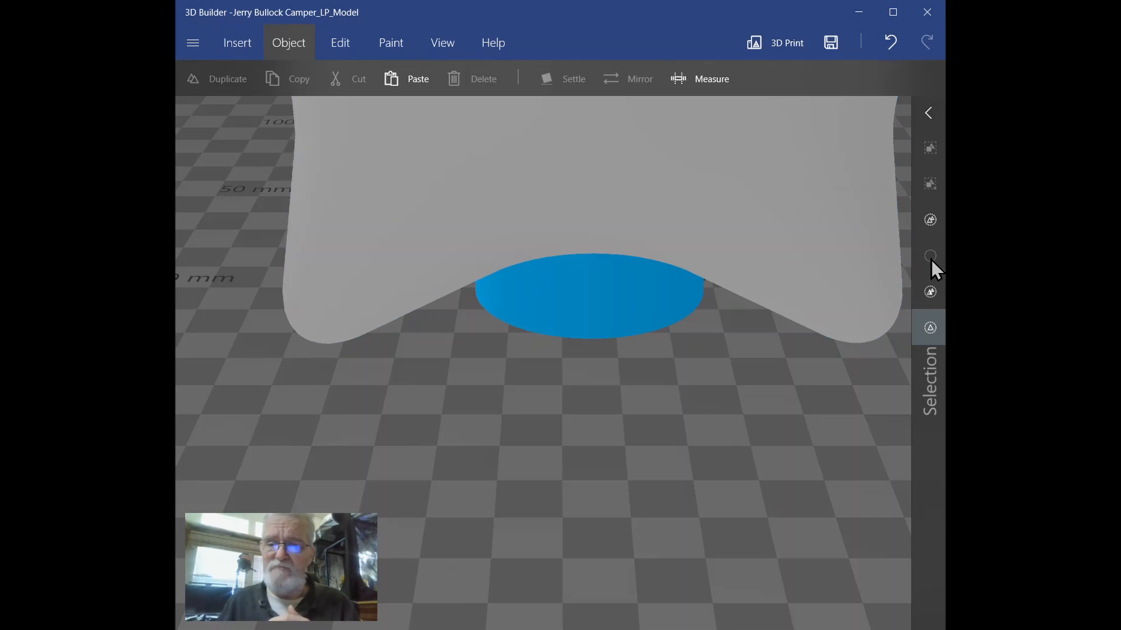
# Raise the star above the build surface by setting its Z position to 125 mm.
pyautogui.click(356, 300)
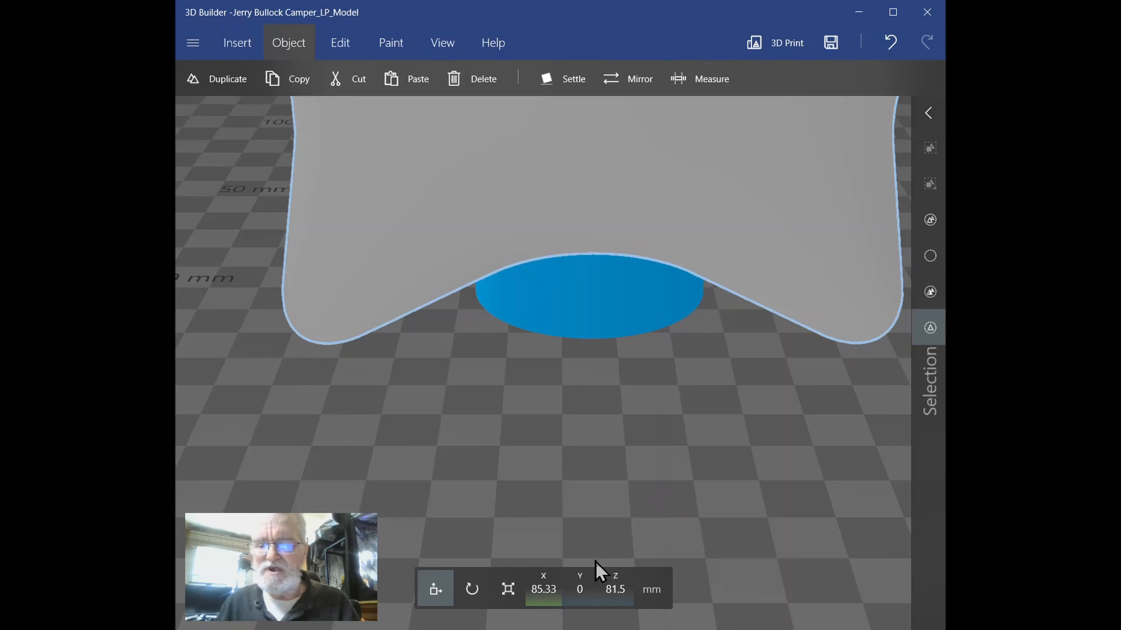
pyautogui.click(611, 590)
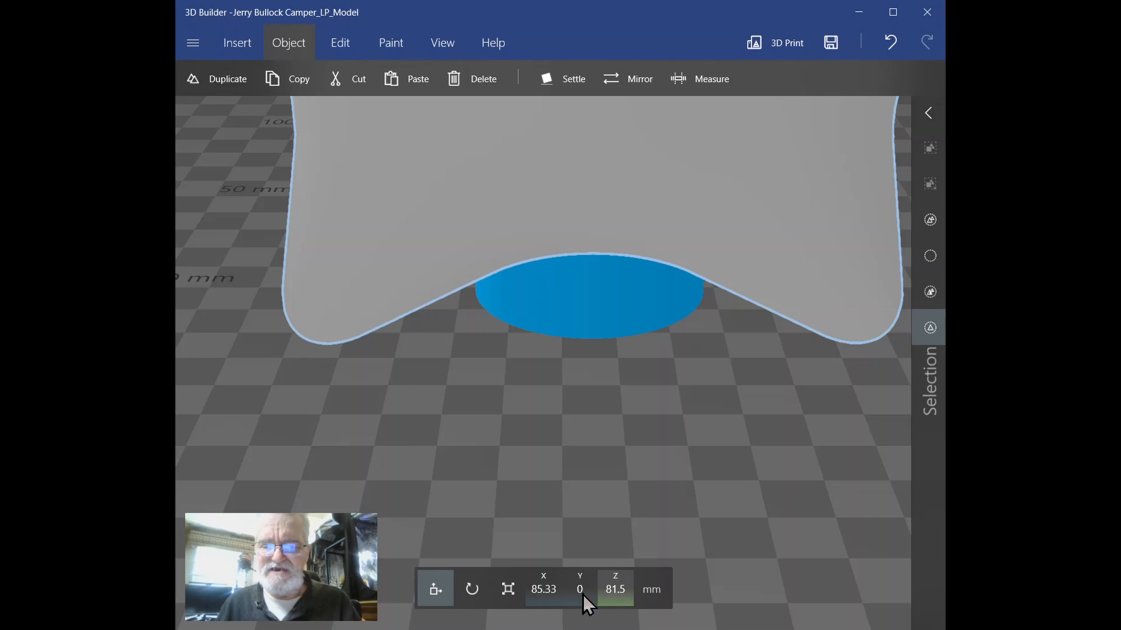
pyautogui.click(614, 591)
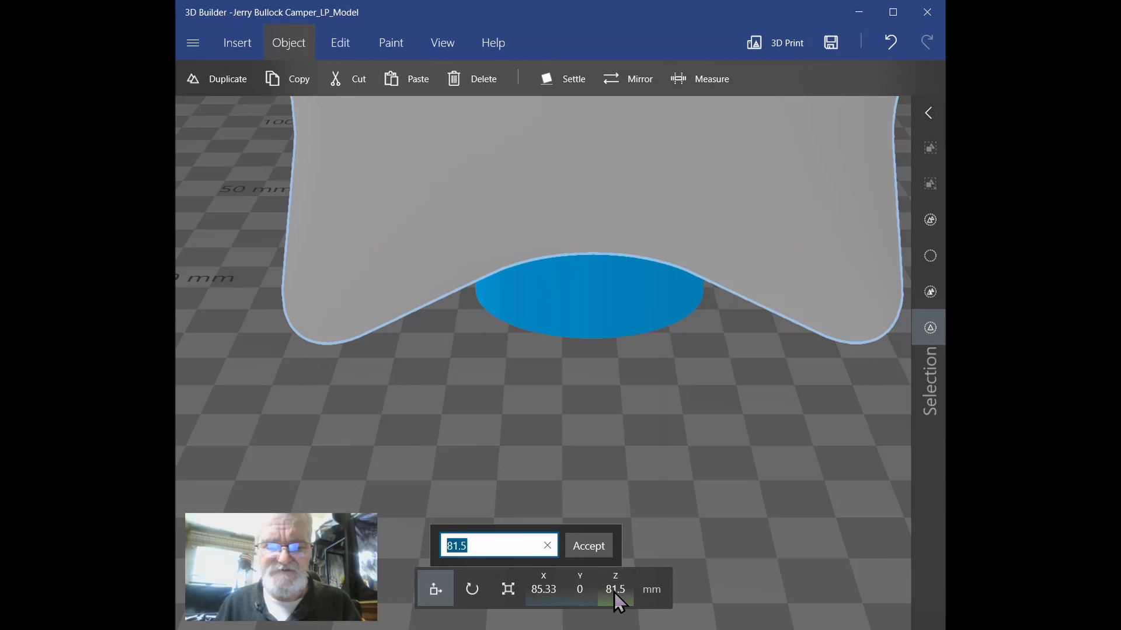
pyautogui.write('125')
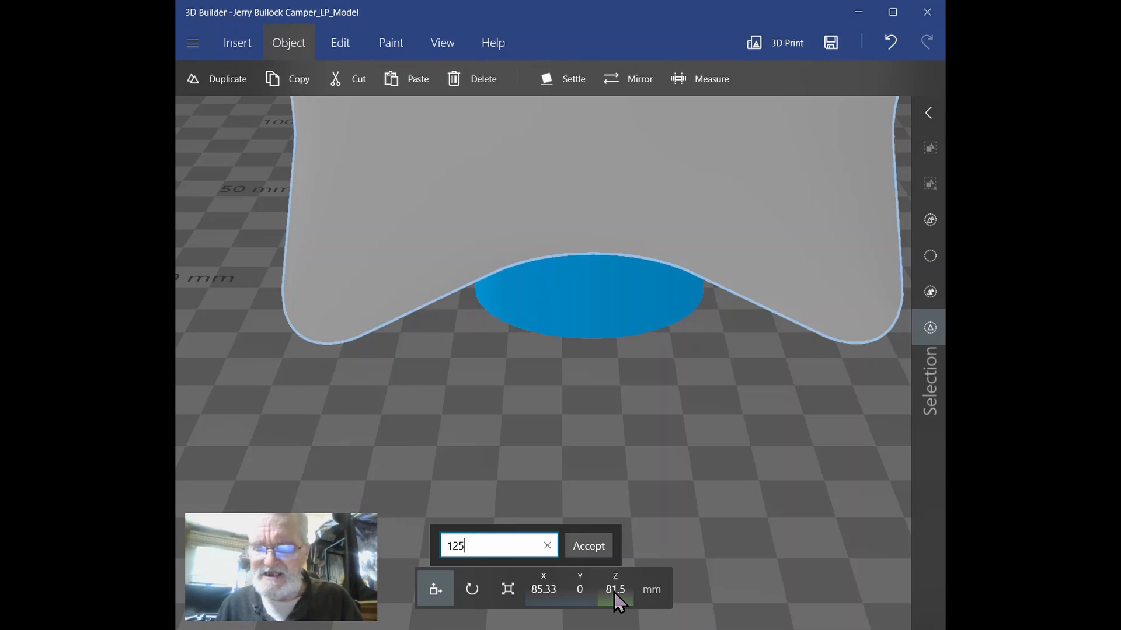
pyautogui.press('Return')
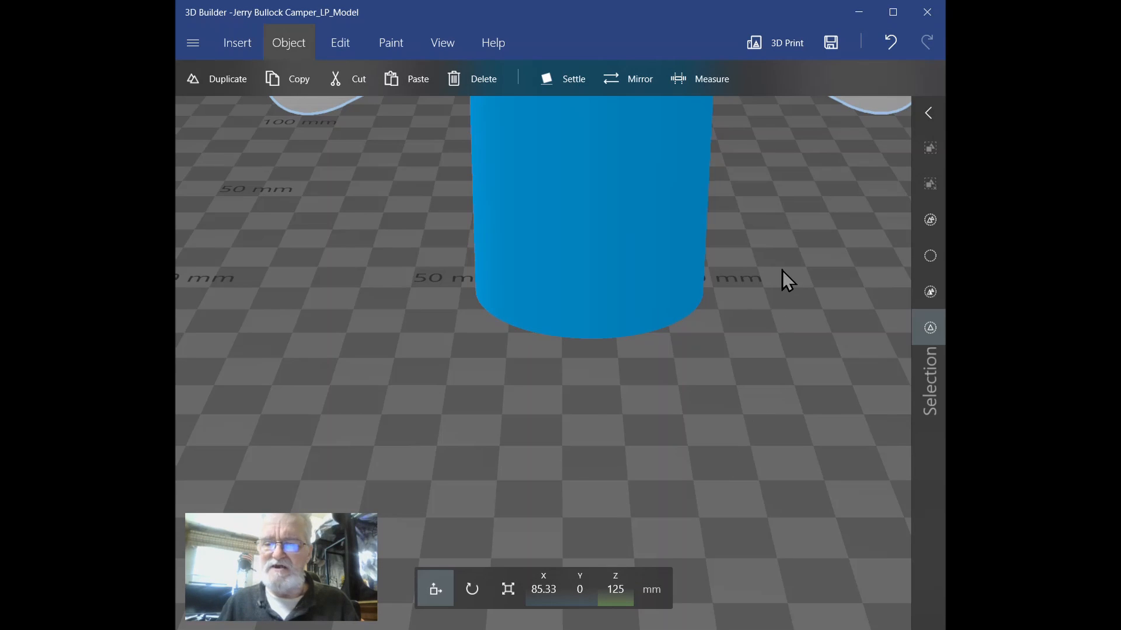
pyautogui.moveTo(783, 263); pyautogui.dragTo(725, 407, button='right')
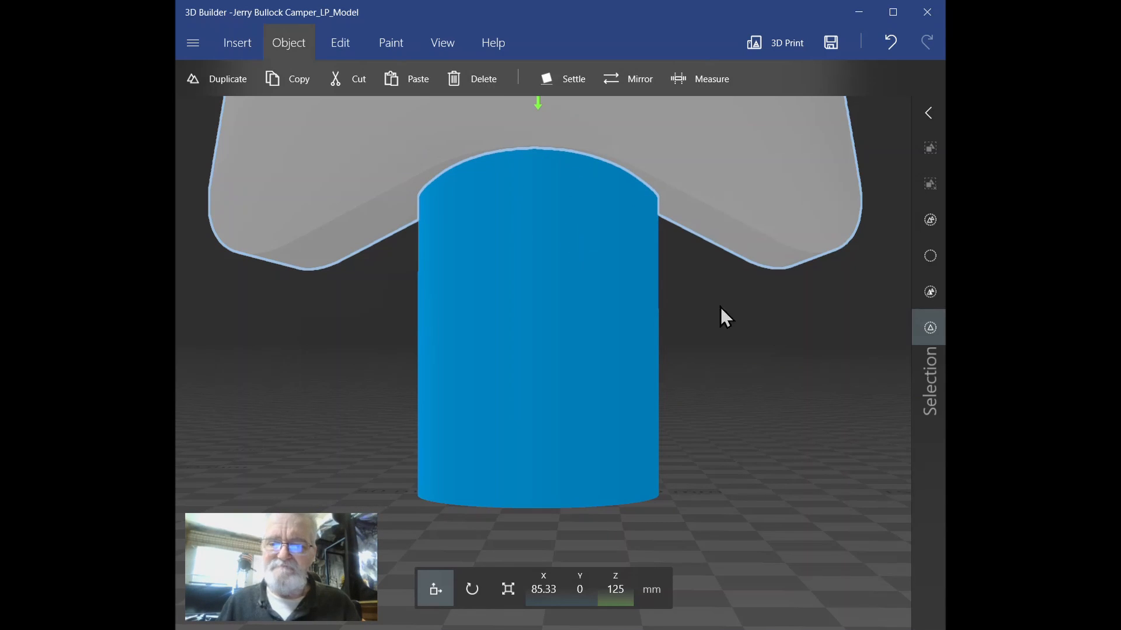
pyautogui.moveTo(770, 341); pyautogui.dragTo(520, 446, button='right')
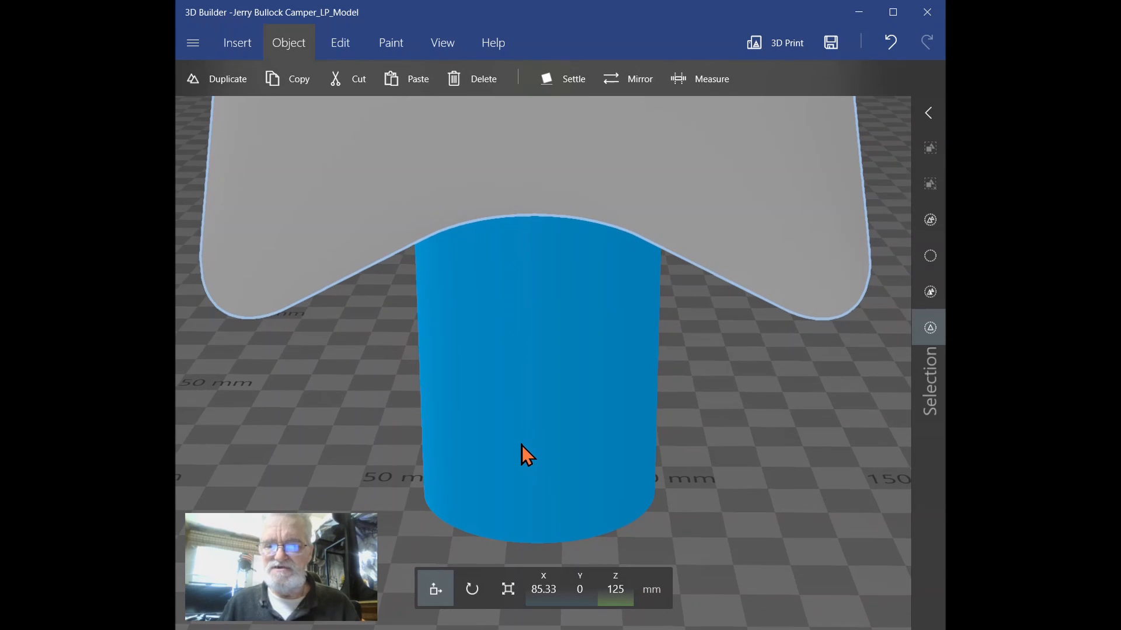
pyautogui.doubleClick(743, 387)
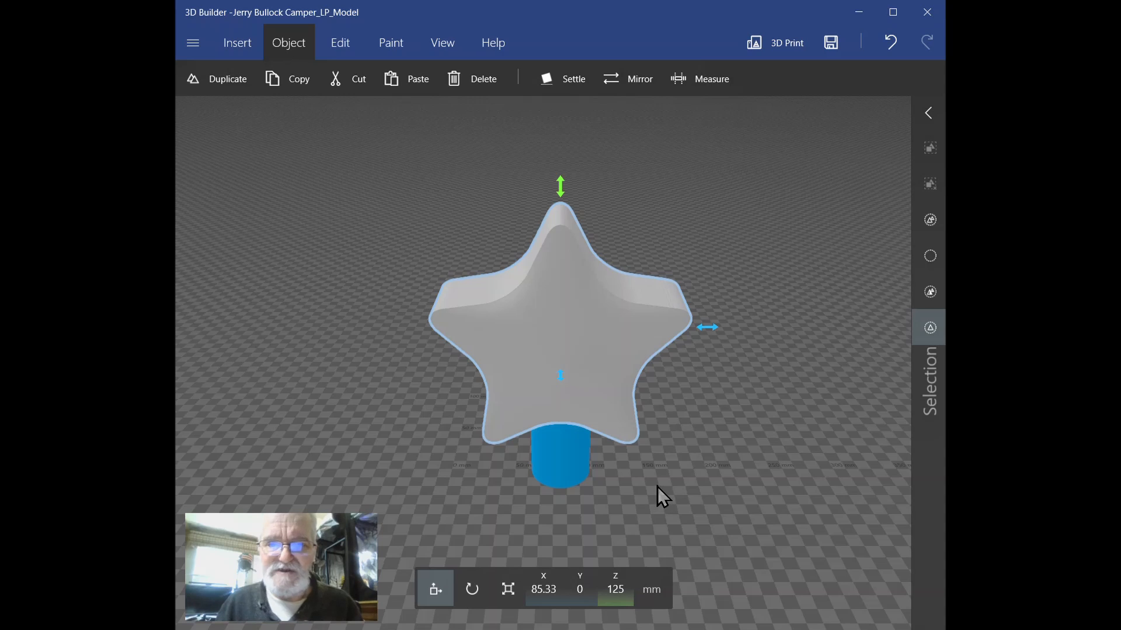
# Insert a second cylinder into the scene beside the star and its base.
pyautogui.click(345, 46)
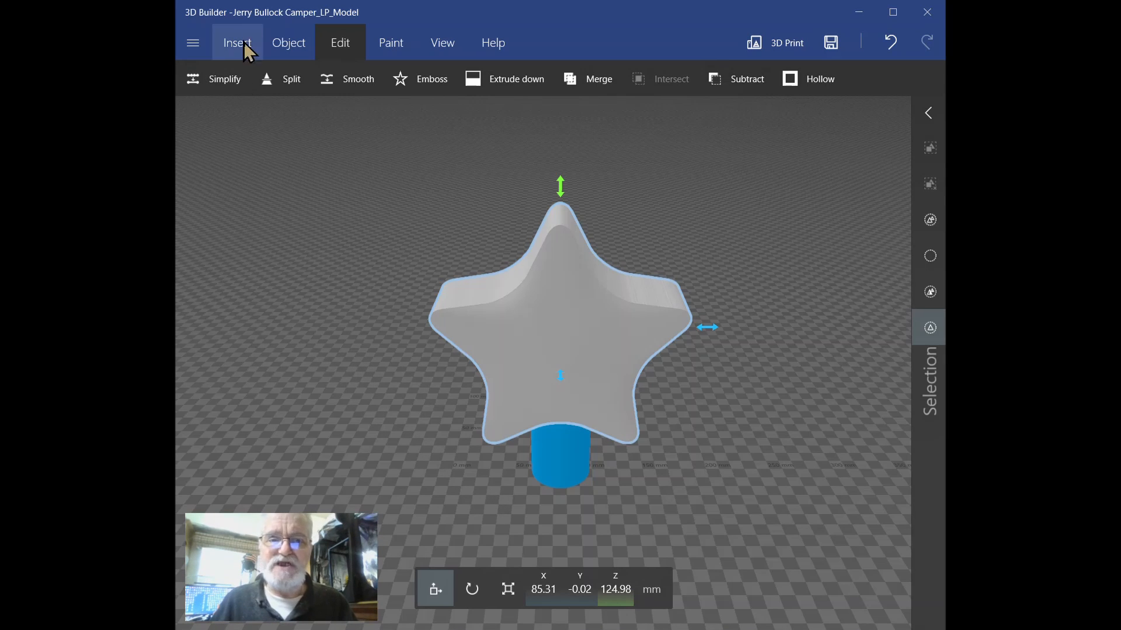
pyautogui.click(286, 48)
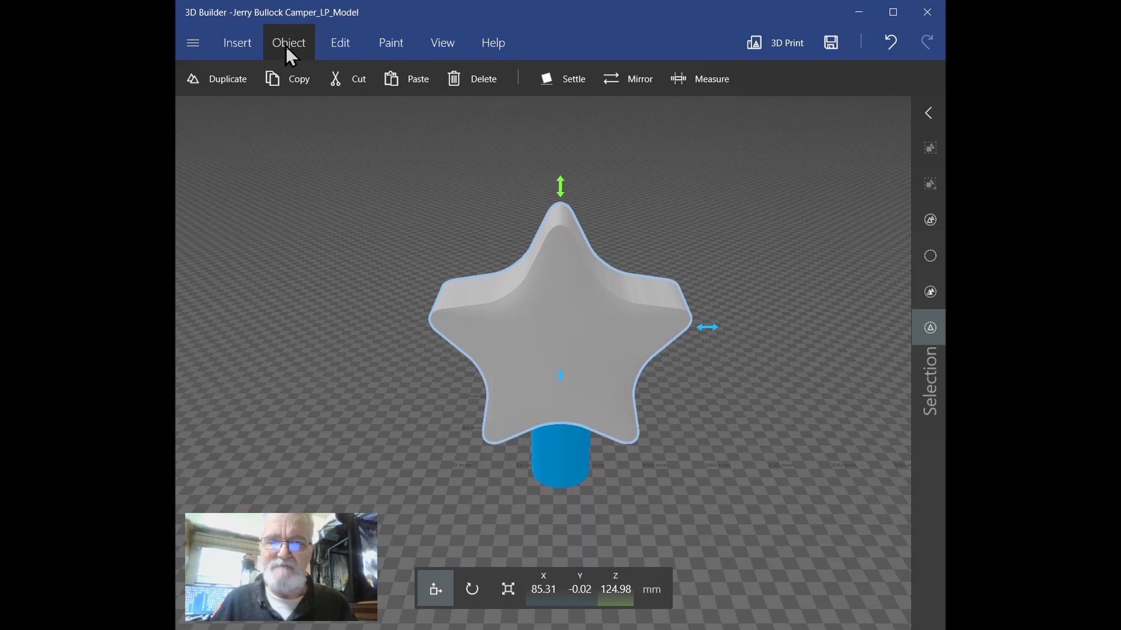
pyautogui.click(226, 43)
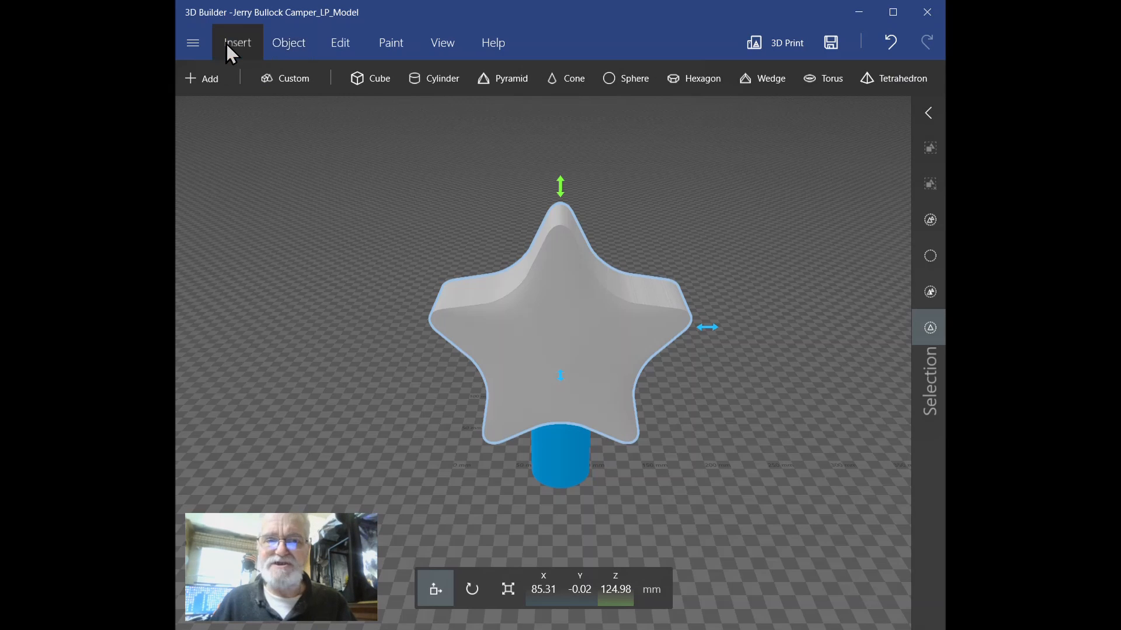
pyautogui.click(454, 82)
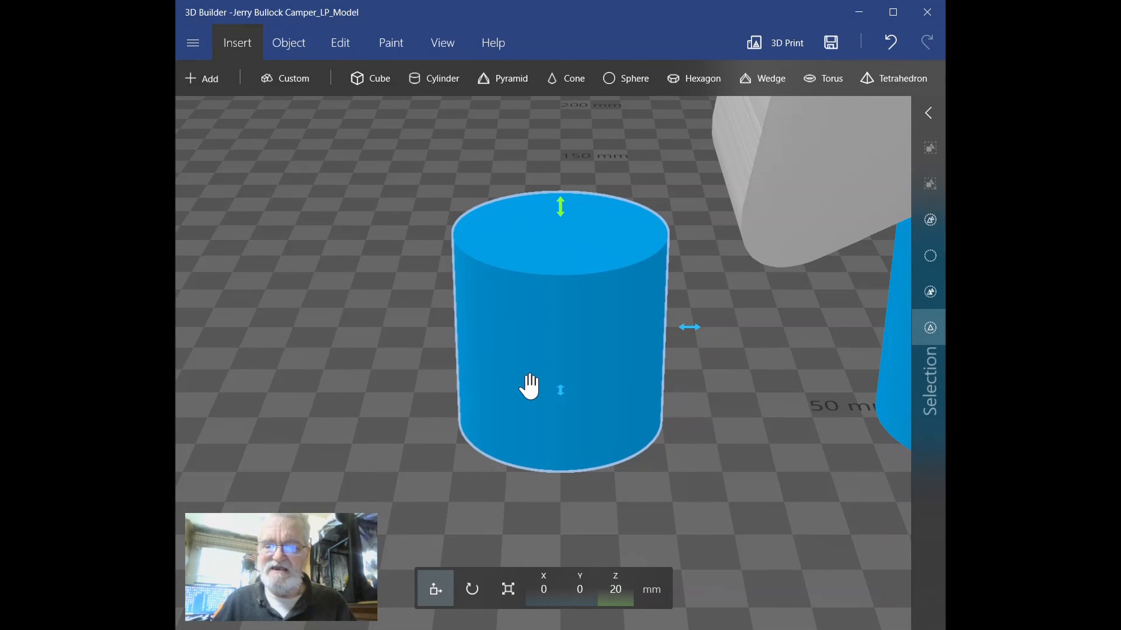
# Resize the new cylinder to 32.5 mm in X, 32.5 mm in Y and 80 mm in Z.
pyautogui.click(509, 587)
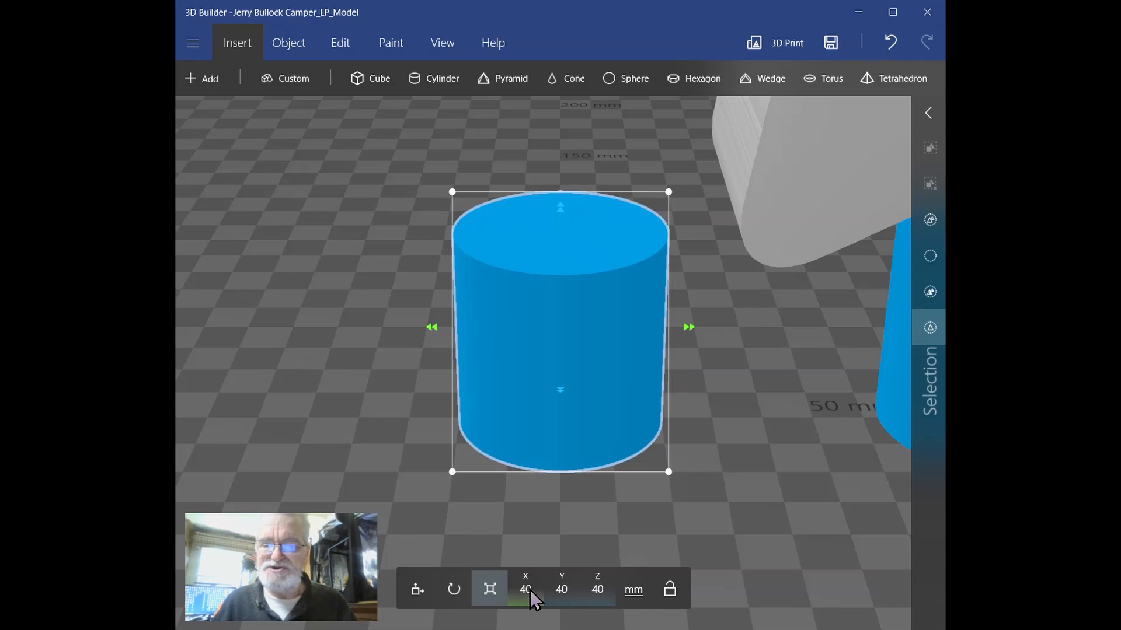
pyautogui.click(525, 590)
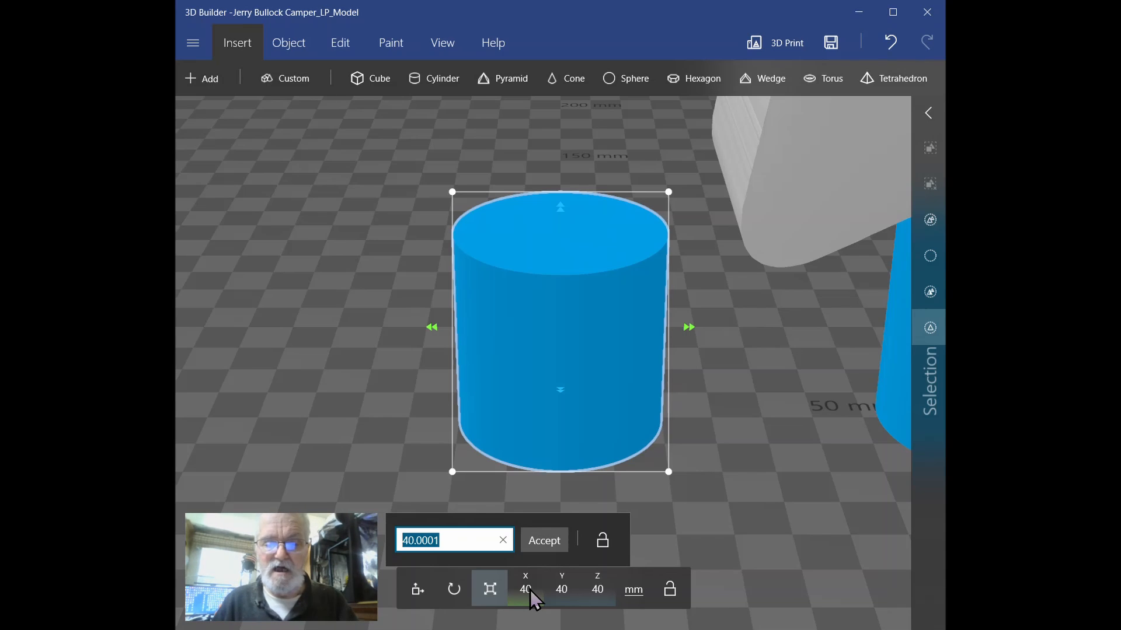
pyautogui.write('32')
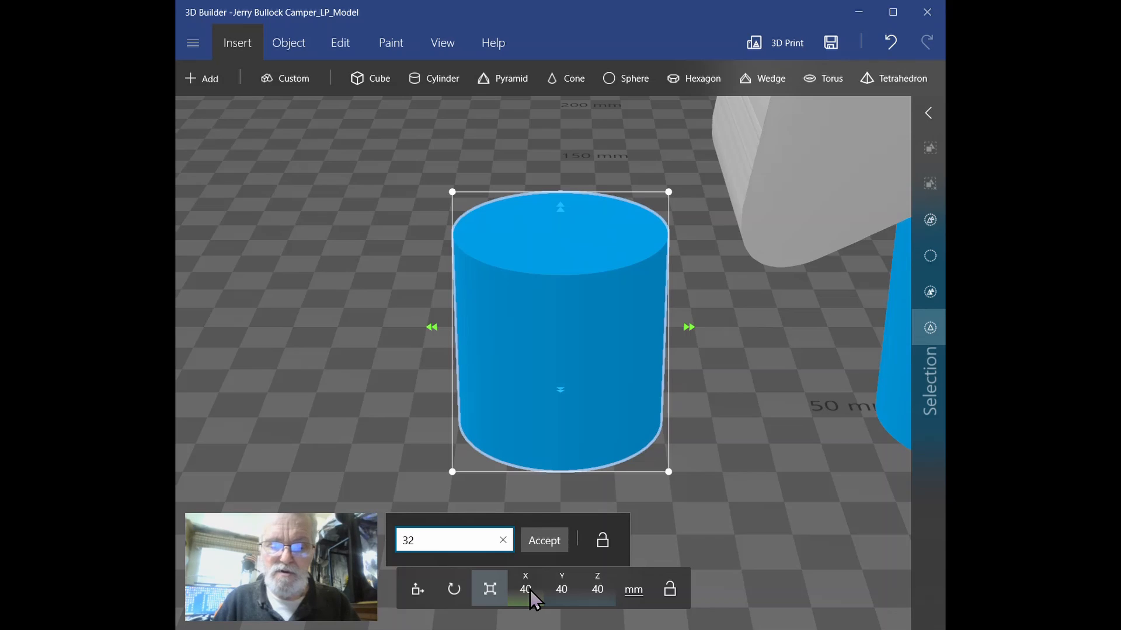
pyautogui.write('.5')
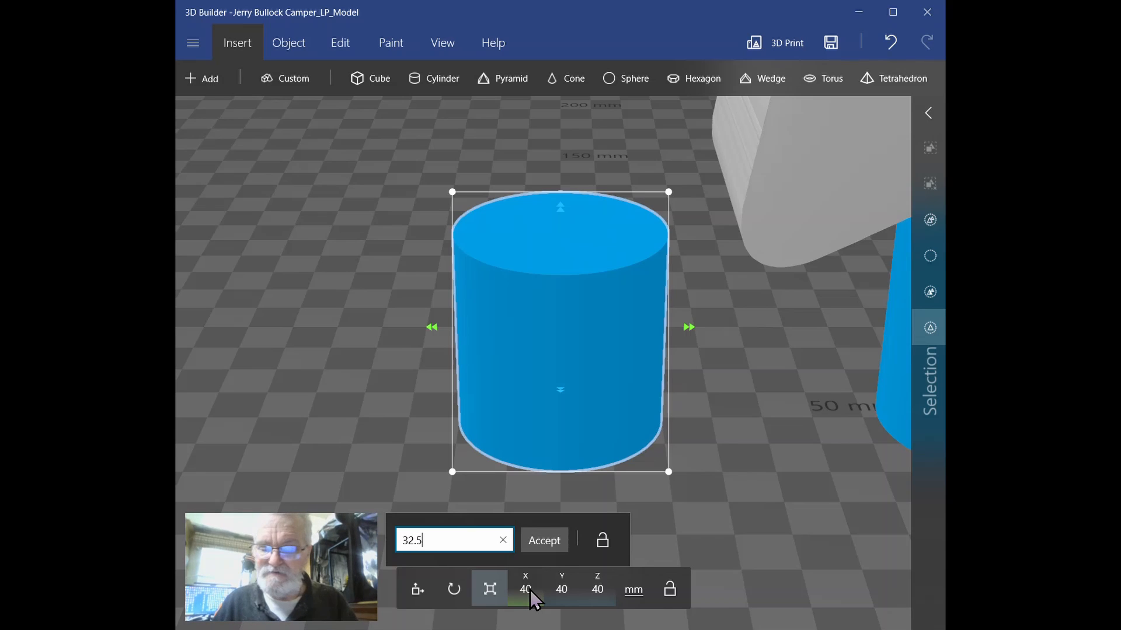
pyautogui.press('Return')
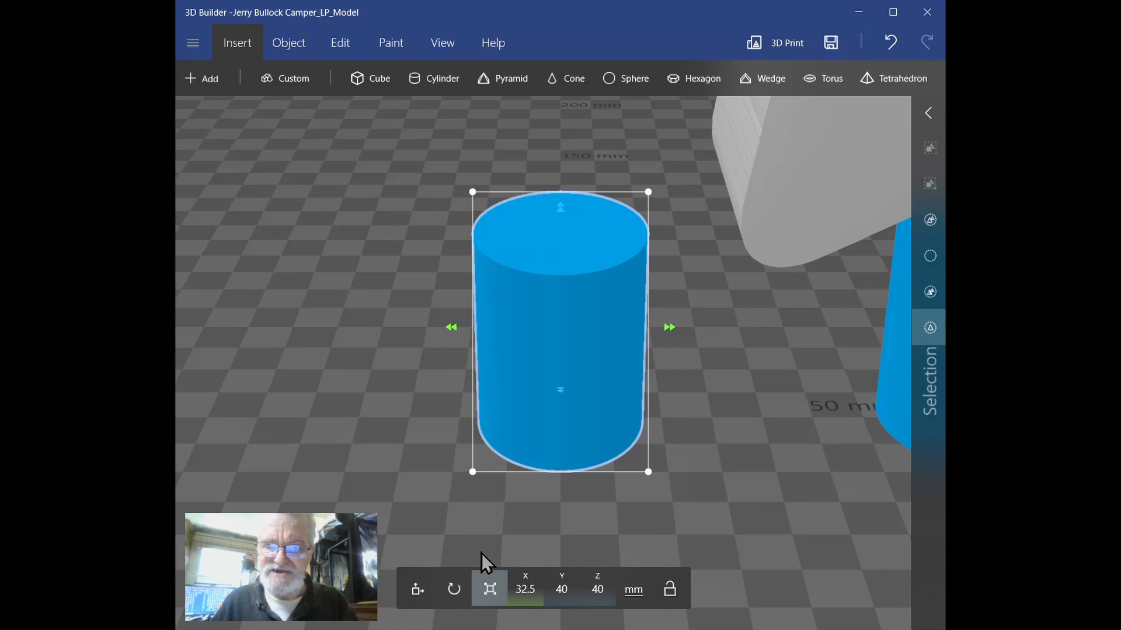
pyautogui.click(560, 596)
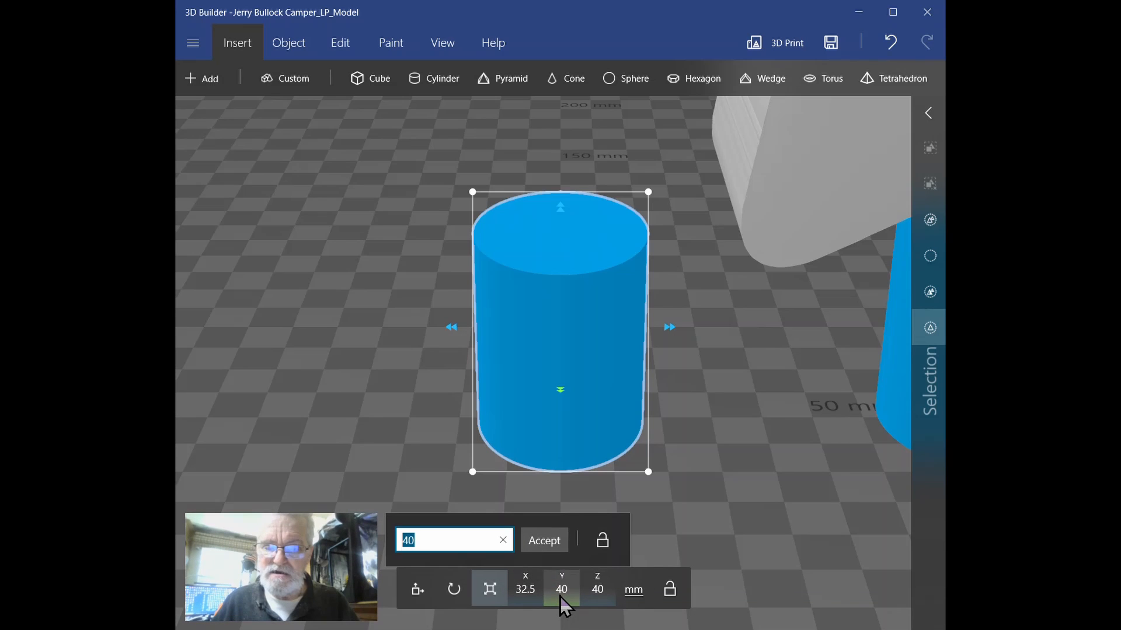
pyautogui.write('32.5')
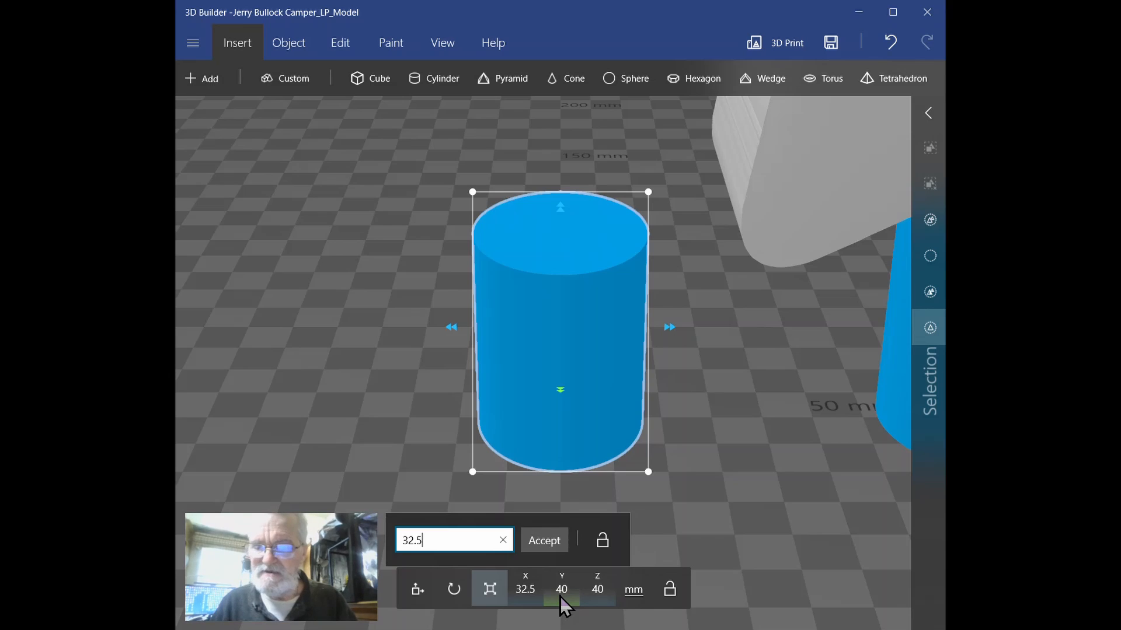
pyautogui.press('Return')
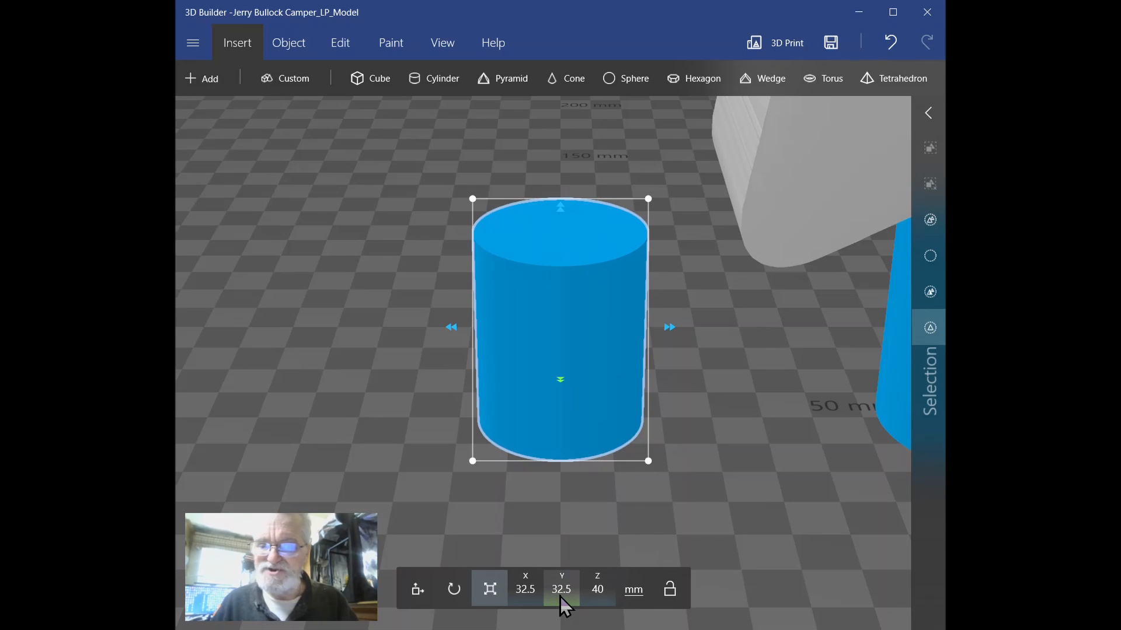
pyautogui.click(600, 591)
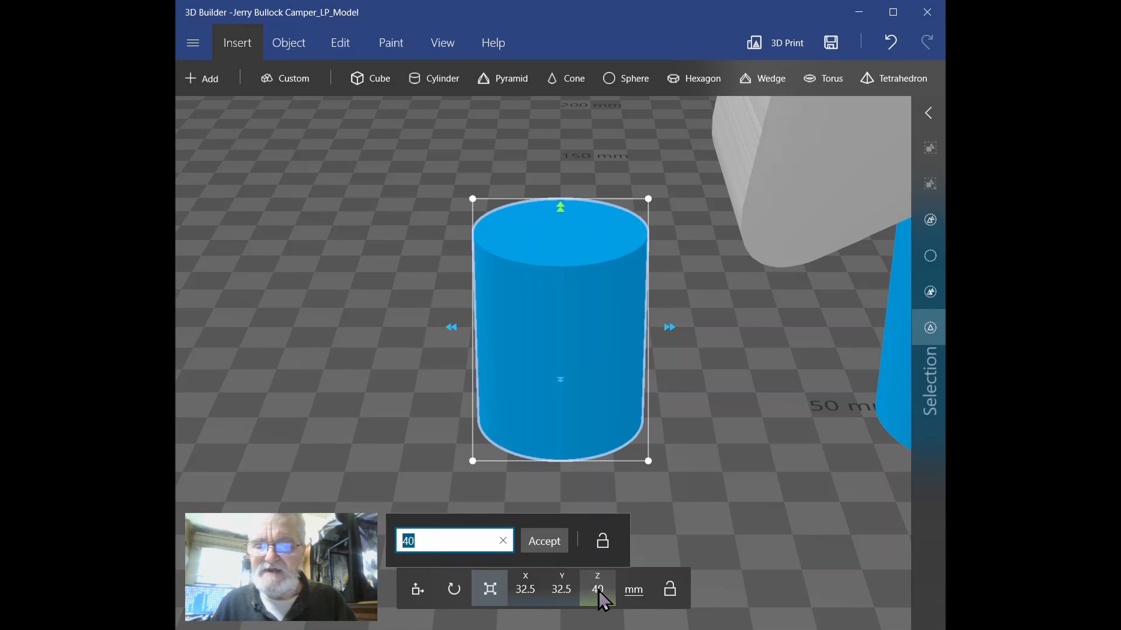
pyautogui.write('80')
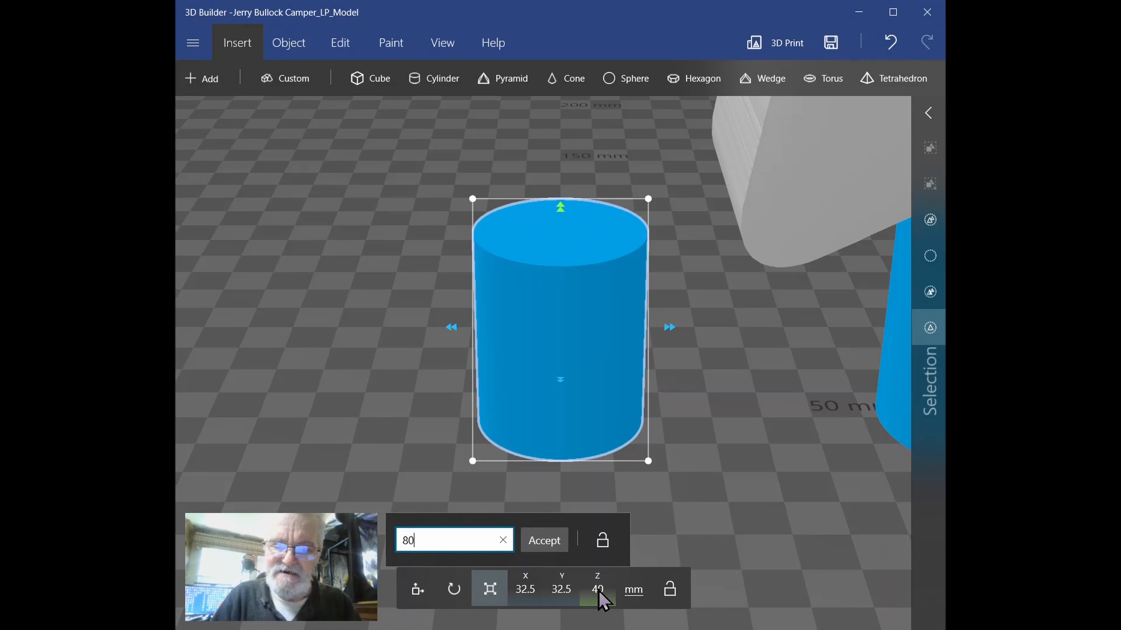
pyautogui.press('Return')
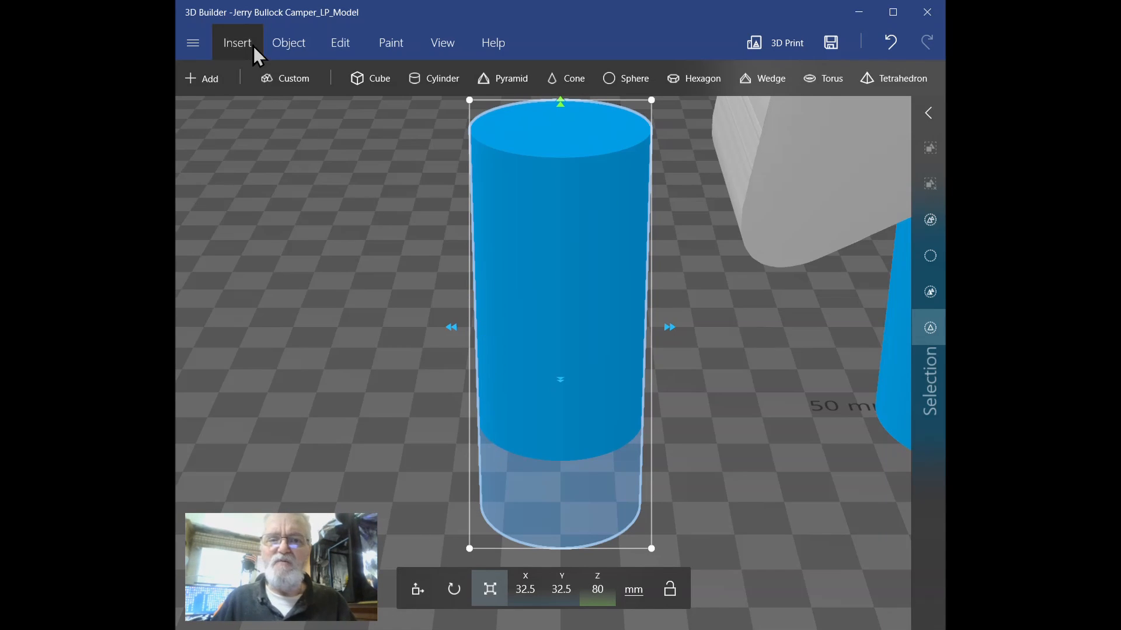
# Settle the resized 80 mm cylinder onto the build surface and accept the result.
pyautogui.click(278, 46)
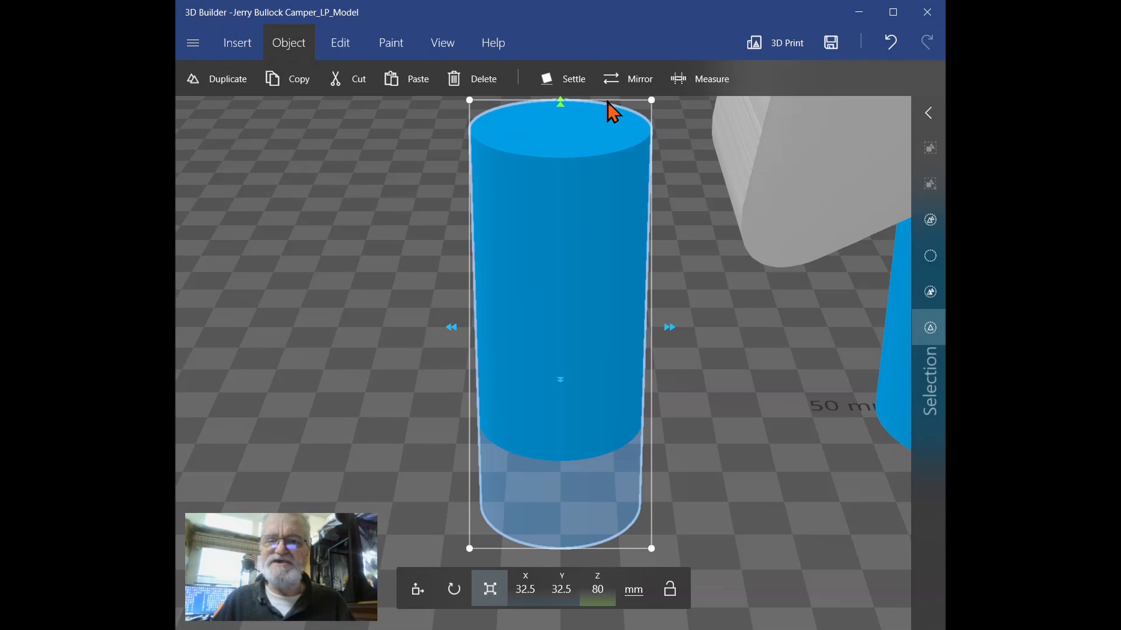
pyautogui.click(565, 79)
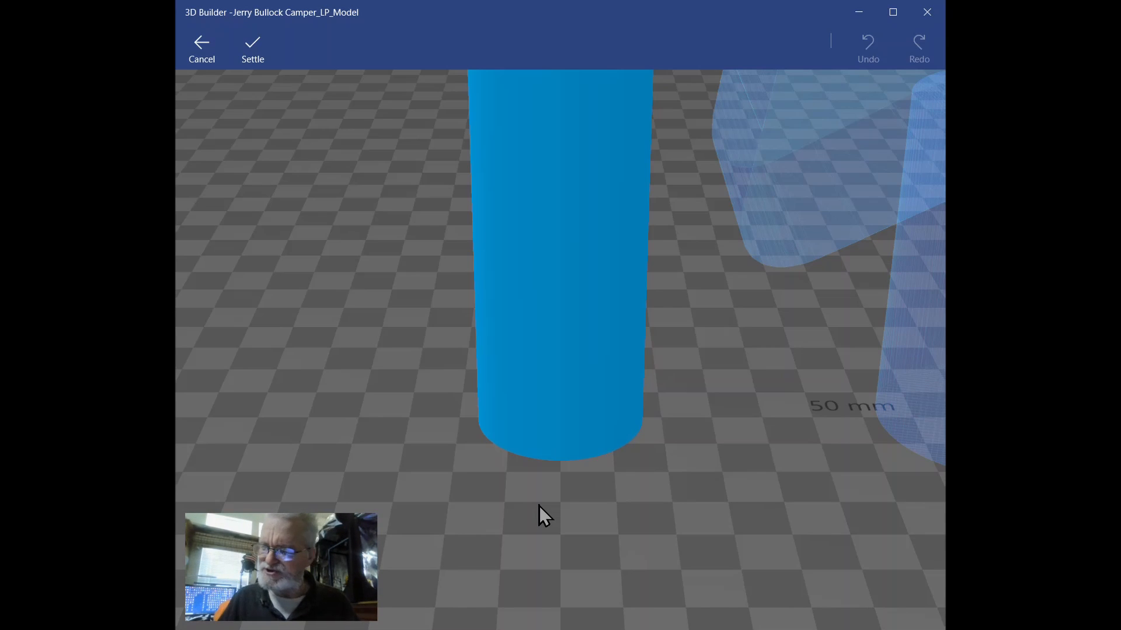
pyautogui.click(562, 354)
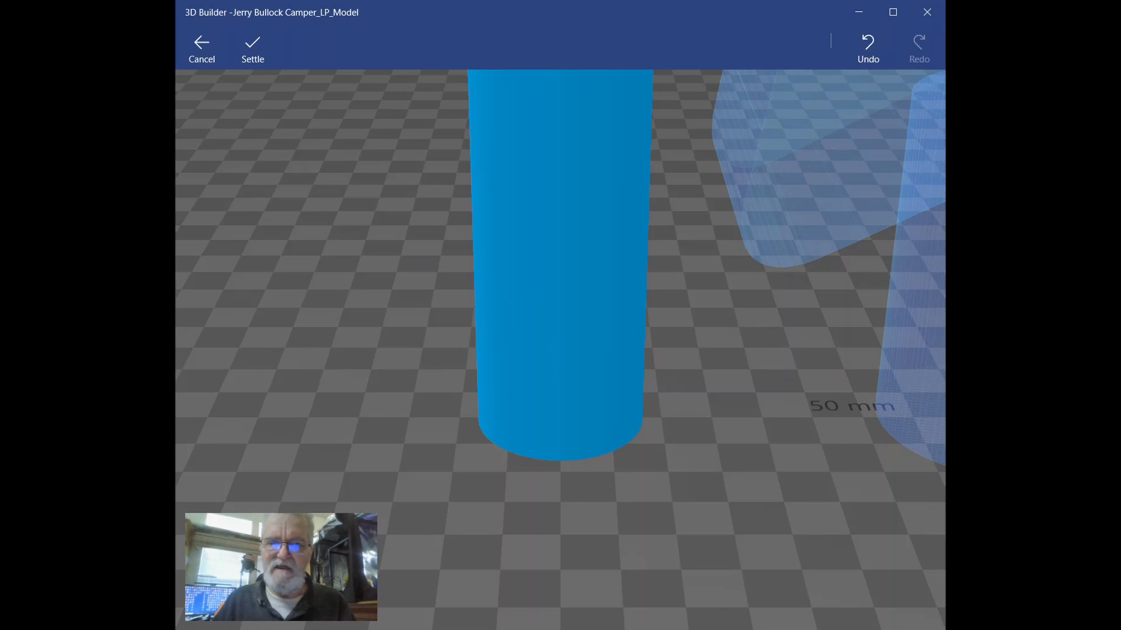
pyautogui.click(264, 51)
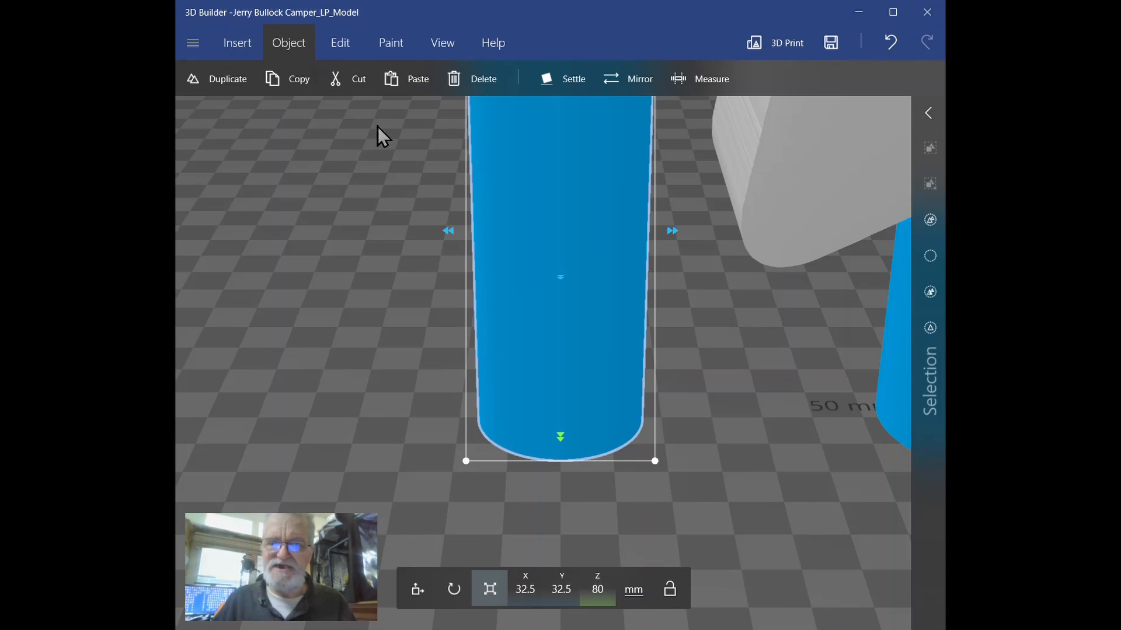
# Lay the 80 mm cylinder on its side by setting its pitch to 90 degrees.
pyautogui.click(527, 331)
pyautogui.click(526, 330)
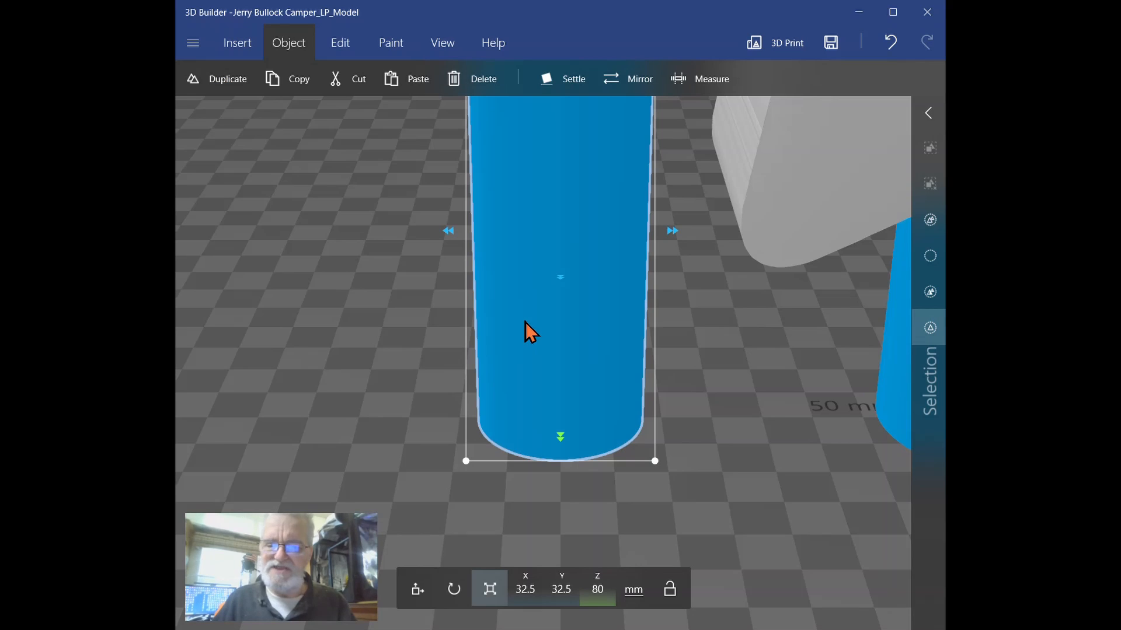
pyautogui.click(445, 590)
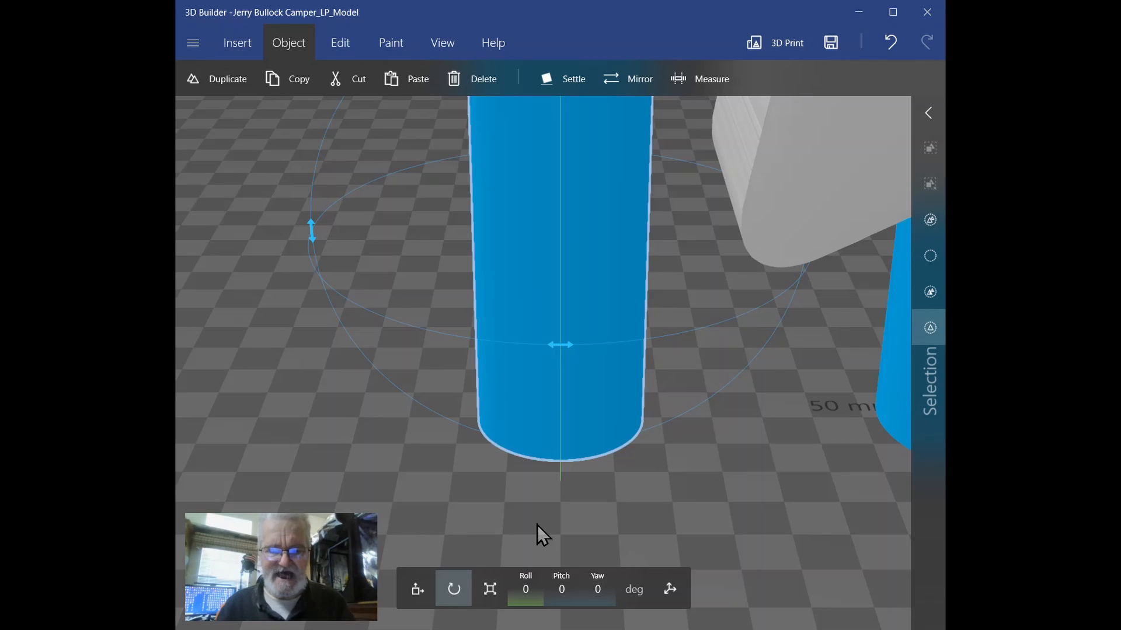
pyautogui.click(561, 590)
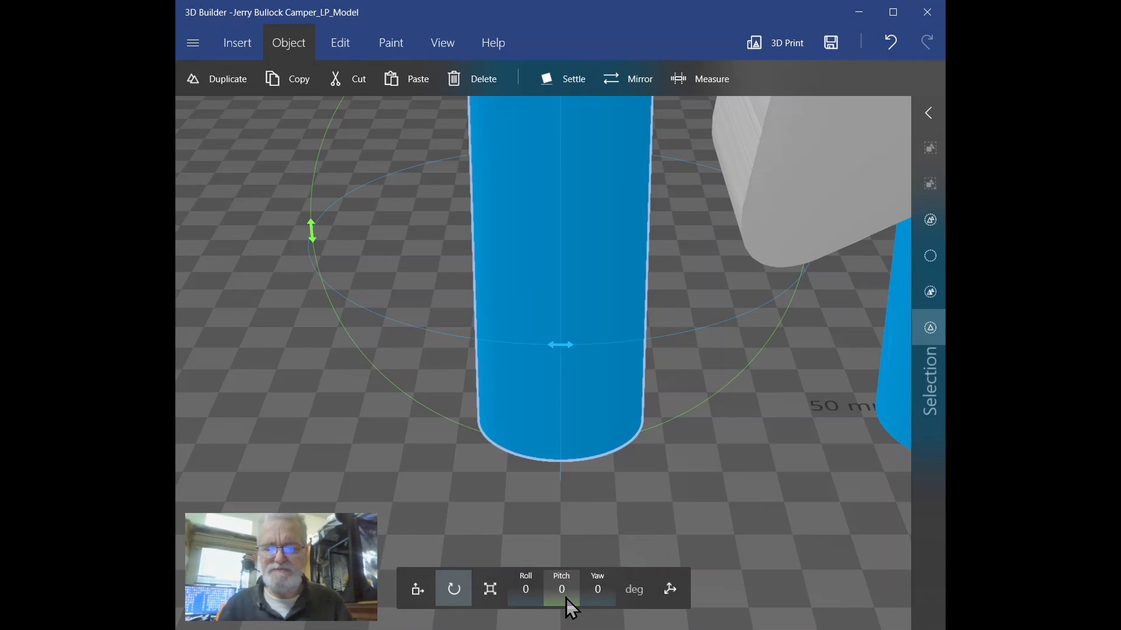
pyautogui.write('90')
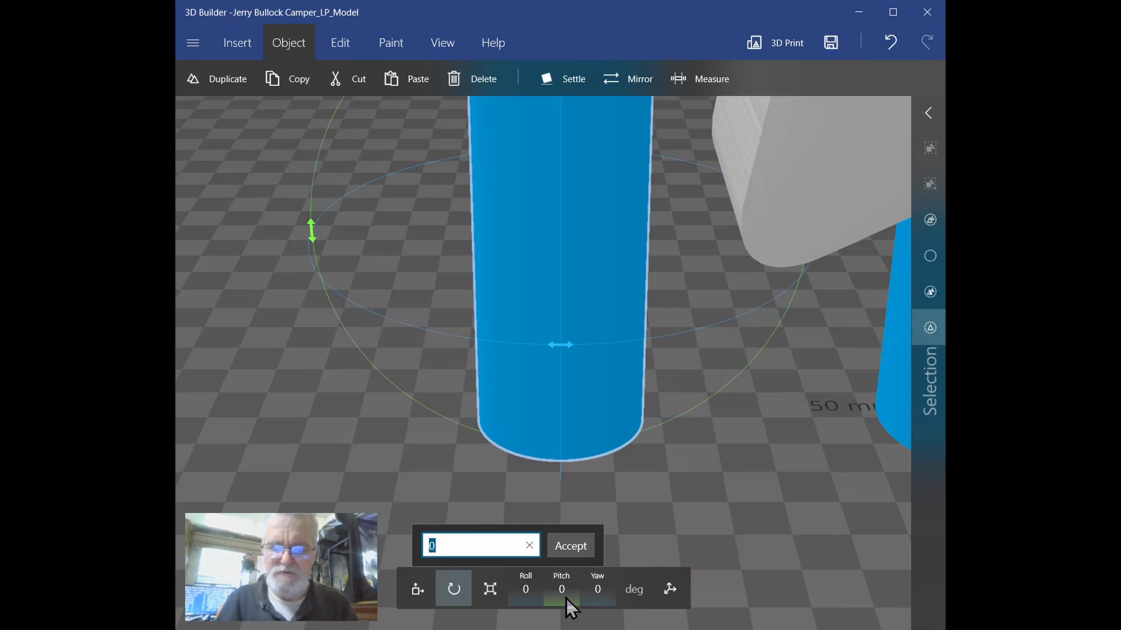
pyautogui.press('Return')
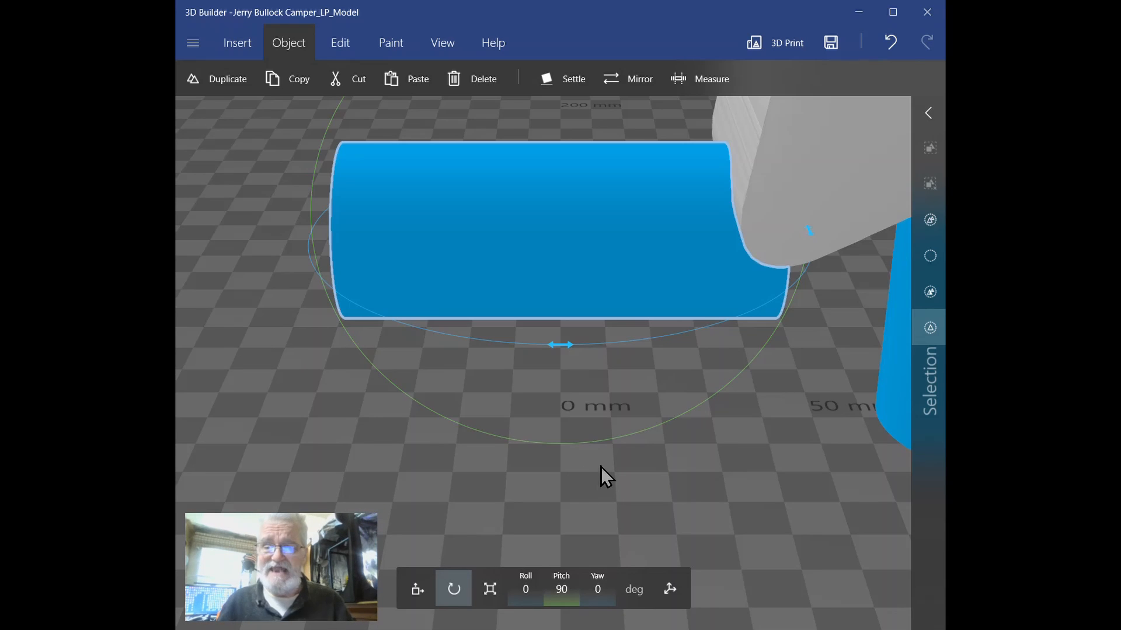
pyautogui.click(929, 256)
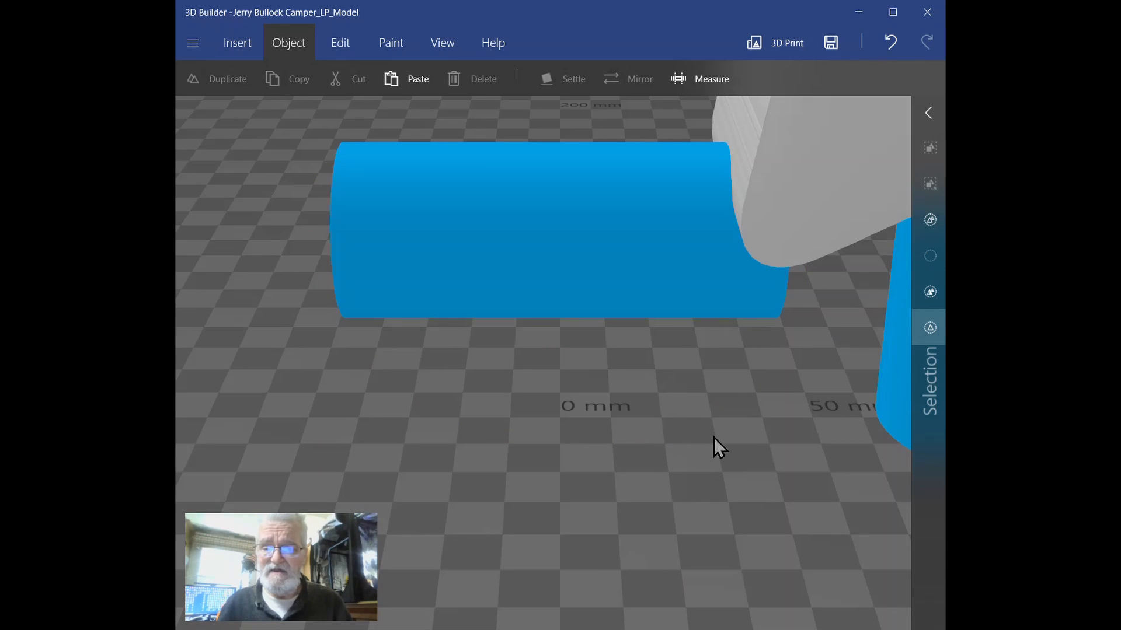
pyautogui.click(903, 398)
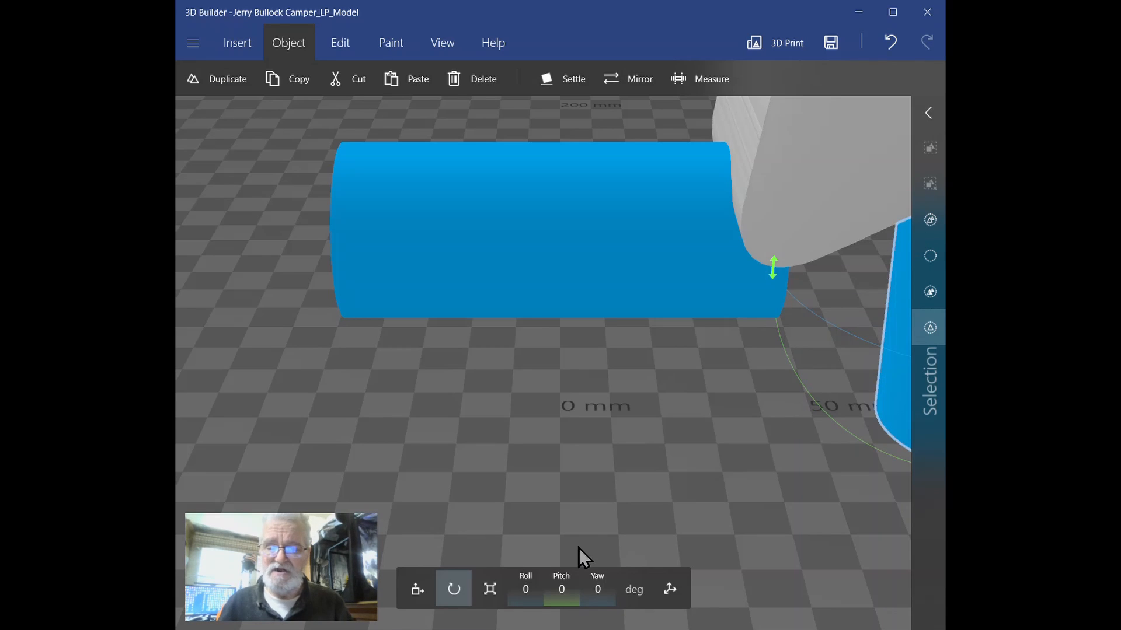
pyautogui.click(557, 595)
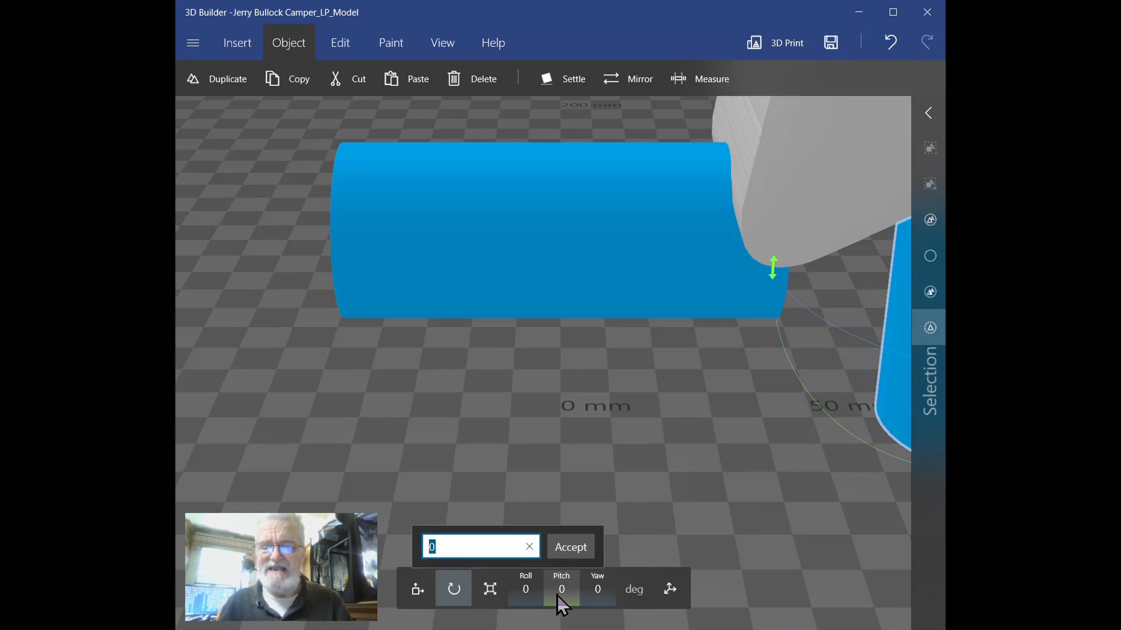
pyautogui.write('90')
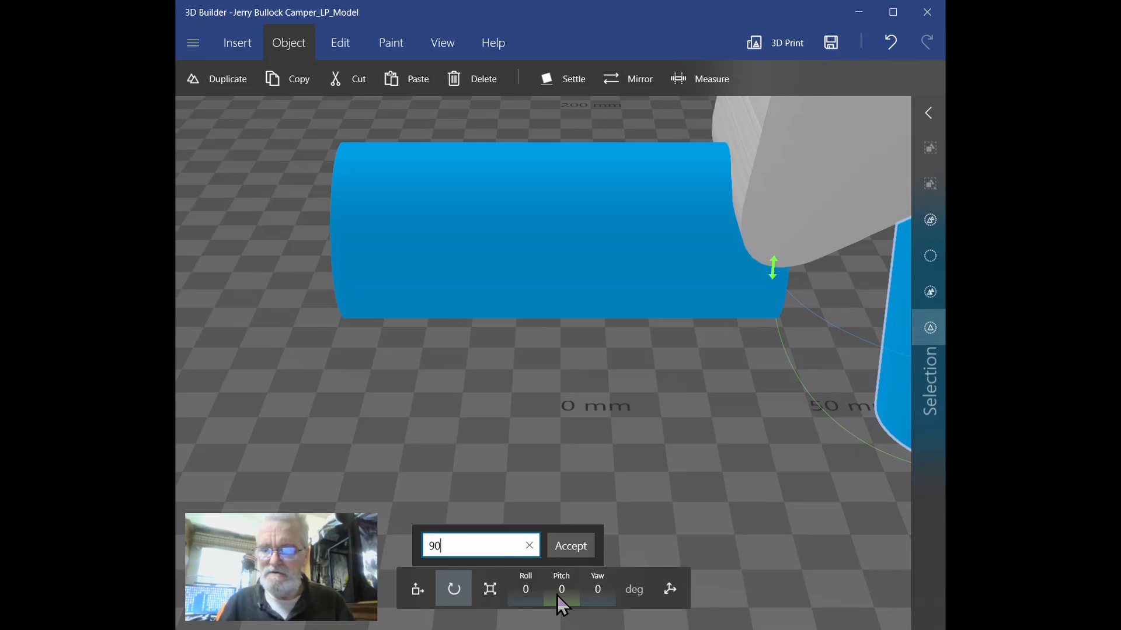
pyautogui.press('Return')
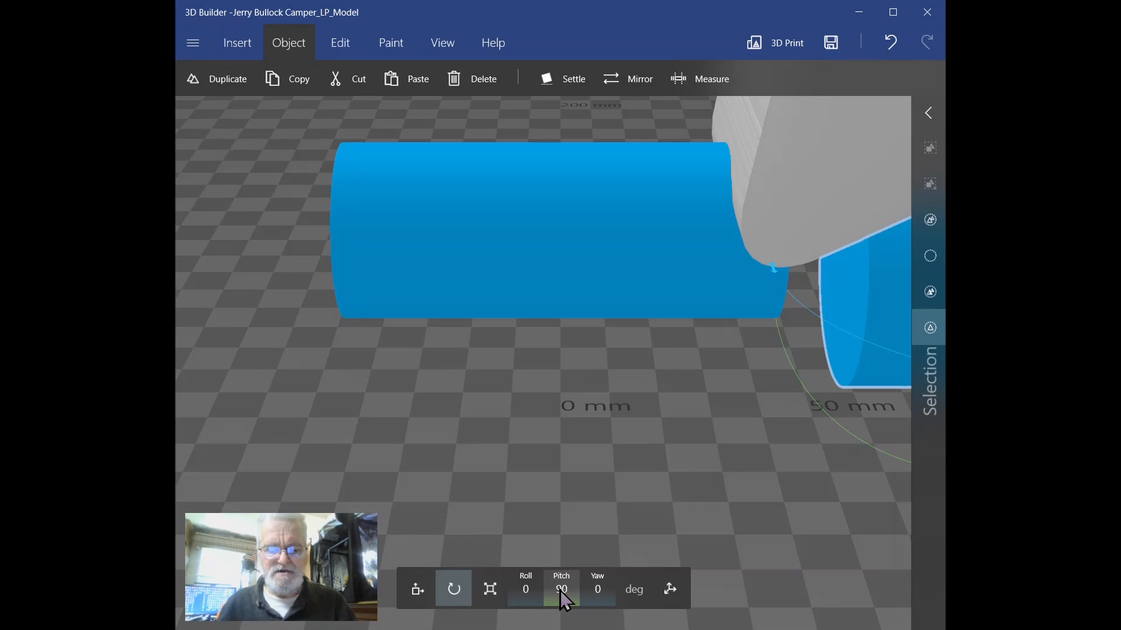
pyautogui.hotkey('ctrl', 'z')
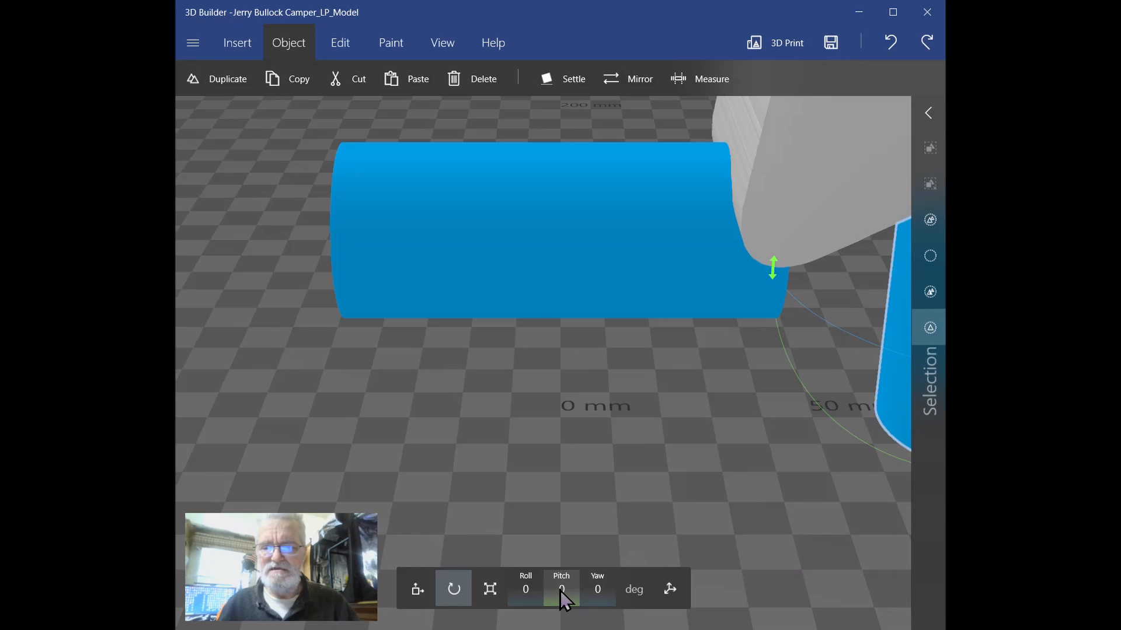
# Undo the 80 mm cylinder's rotation, and pitch the star, its base and that cylinder together to 90 degrees.
pyautogui.hotkey('ctrl', 'z')
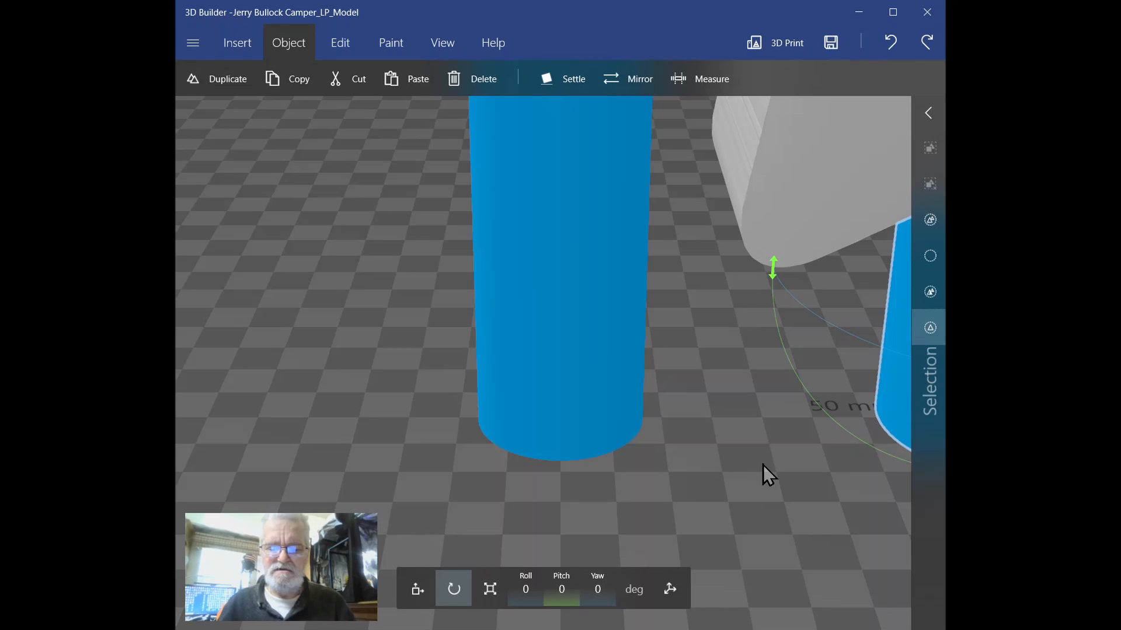
pyautogui.scroll(-4, 762, 464)
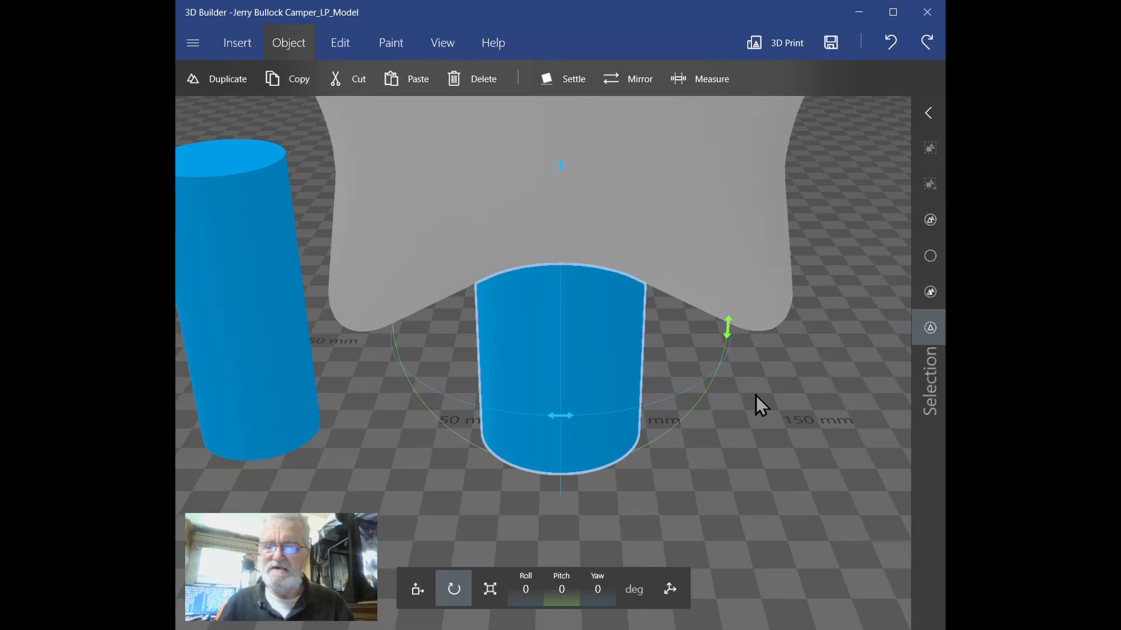
pyautogui.click(733, 315)
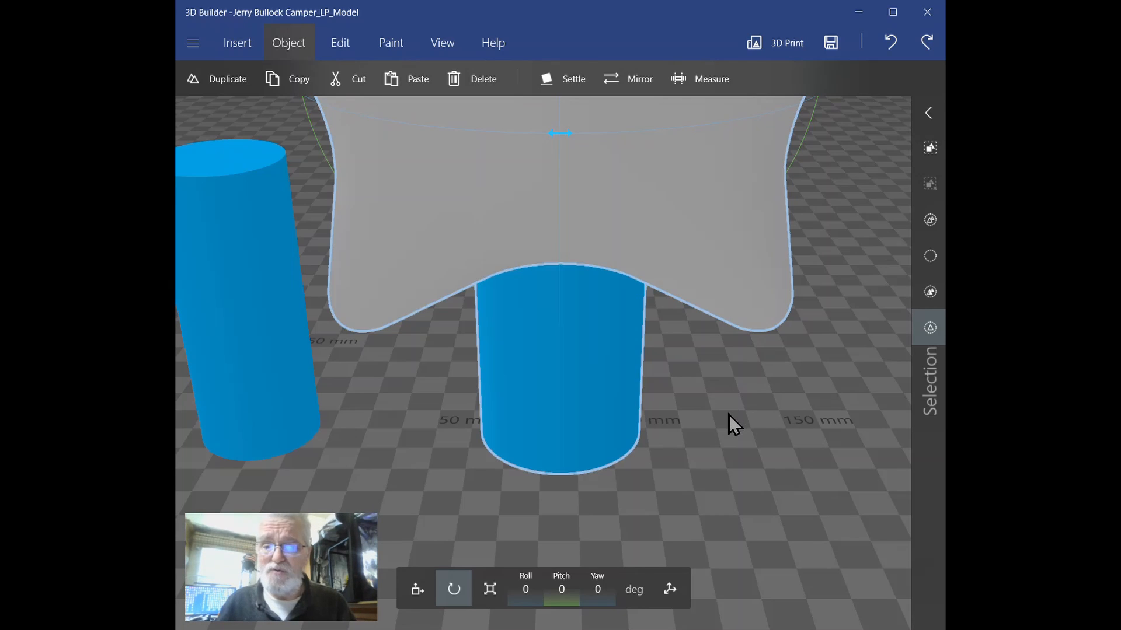
pyautogui.click(260, 407)
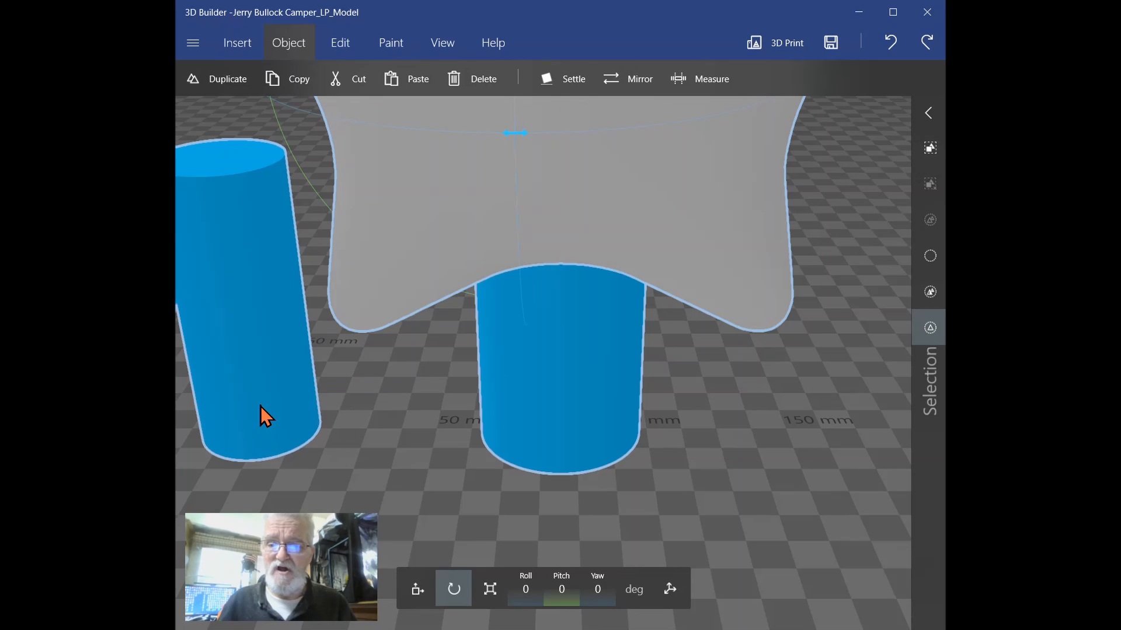
pyautogui.click(557, 593)
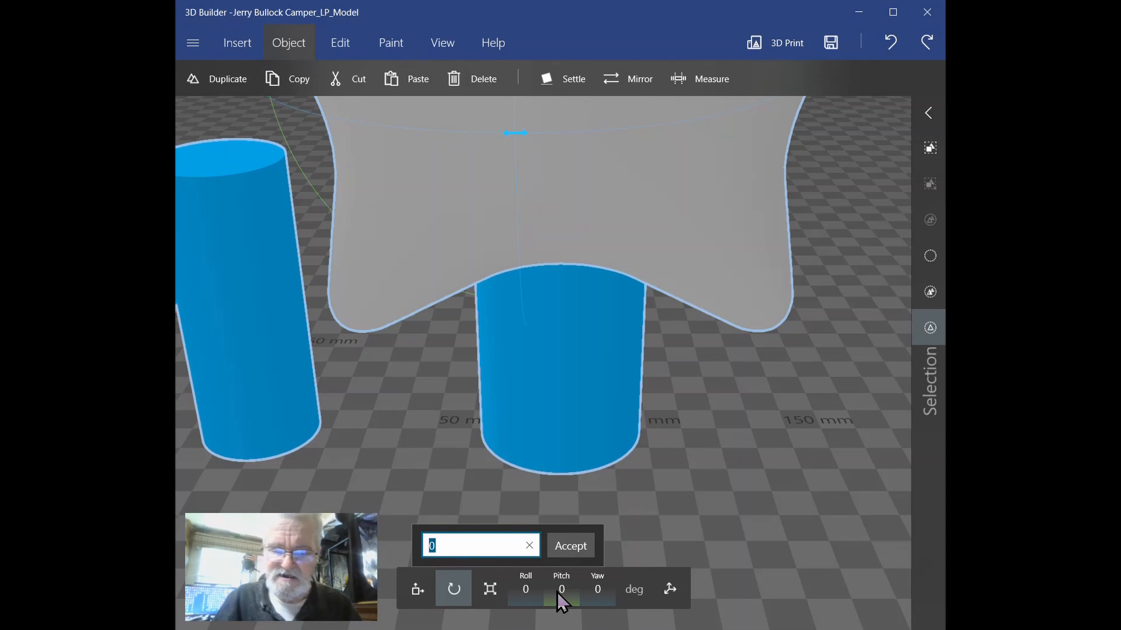
pyautogui.write('90')
pyautogui.press('Return')
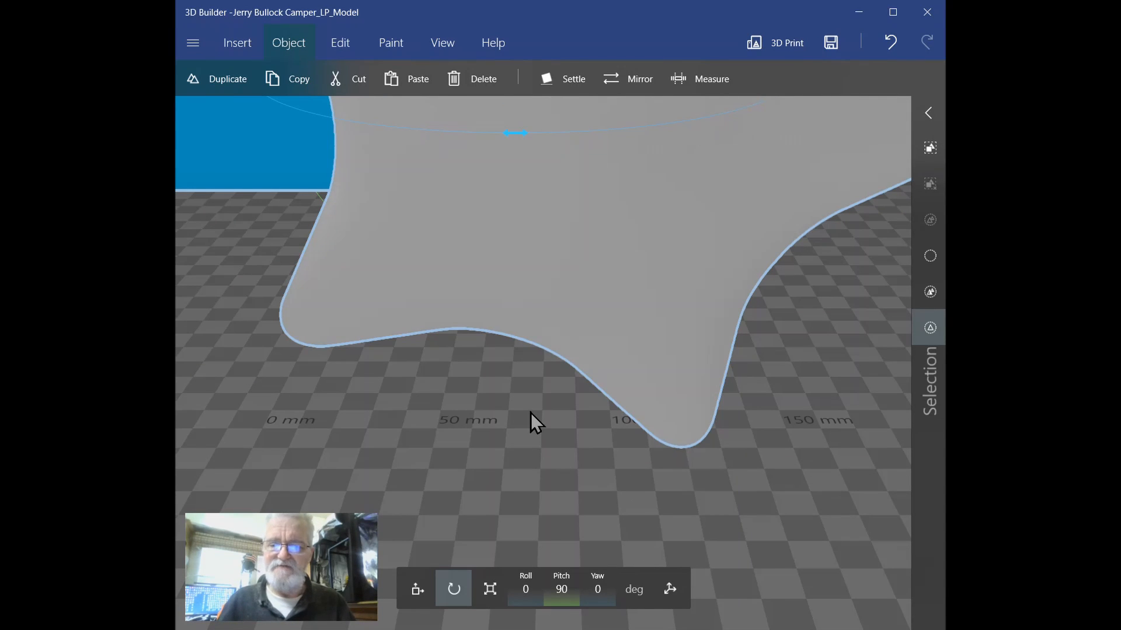
# Select only the 80 mm cylinder and lower it to a Z position of about 95.1 mm, in line with the star's base.
pyautogui.scroll(-8, 530, 412)
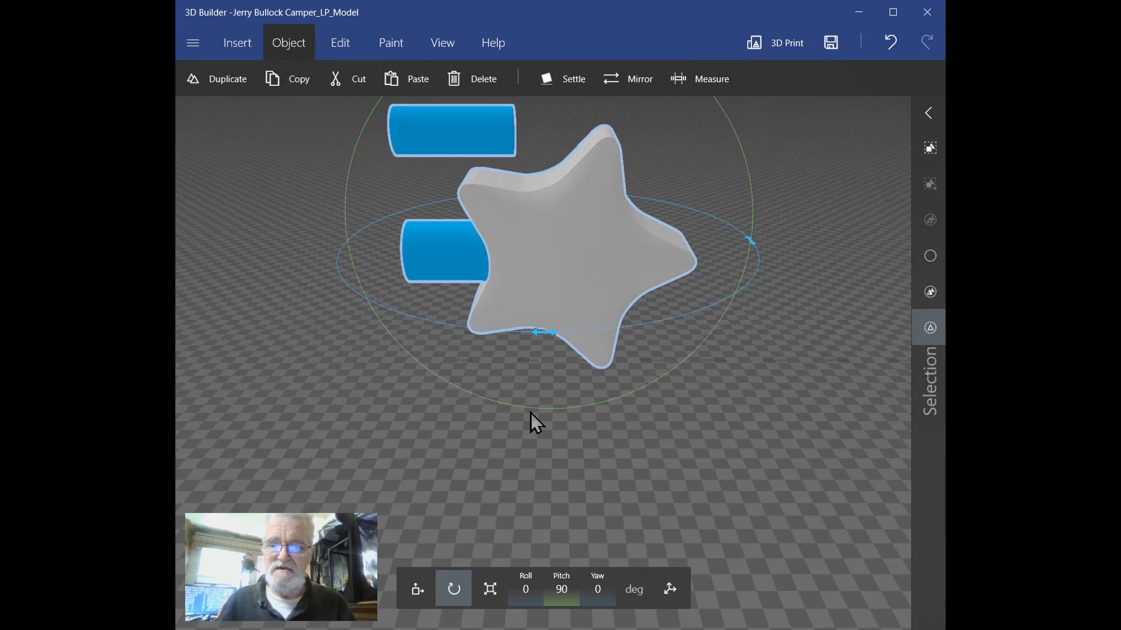
pyautogui.scroll(-1, 530, 412)
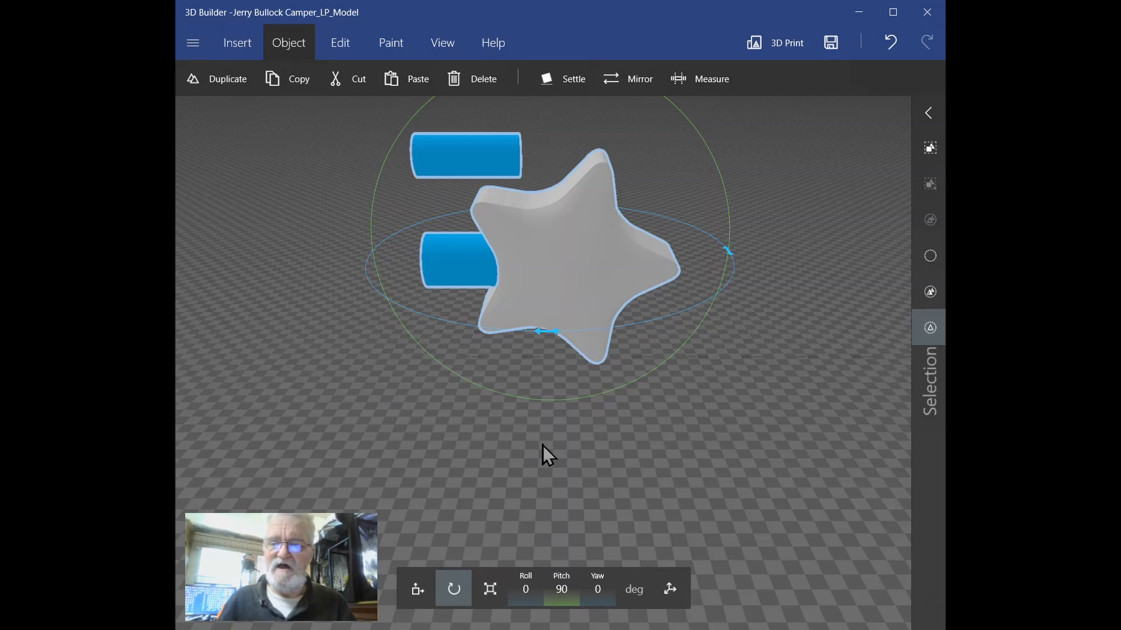
pyautogui.click(931, 255)
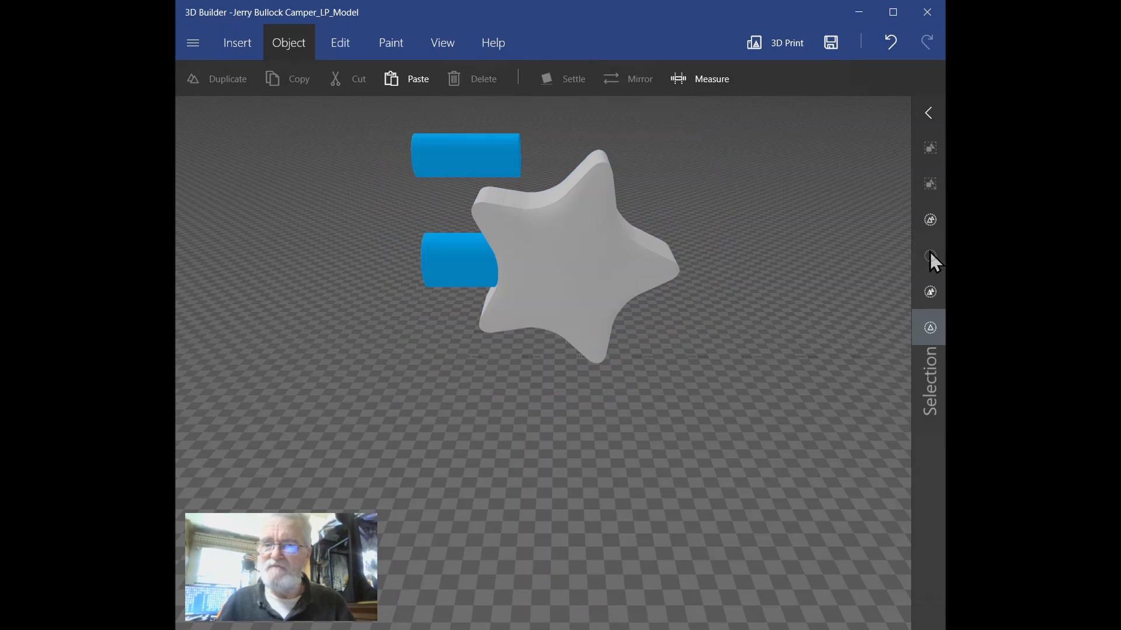
pyautogui.click(465, 169)
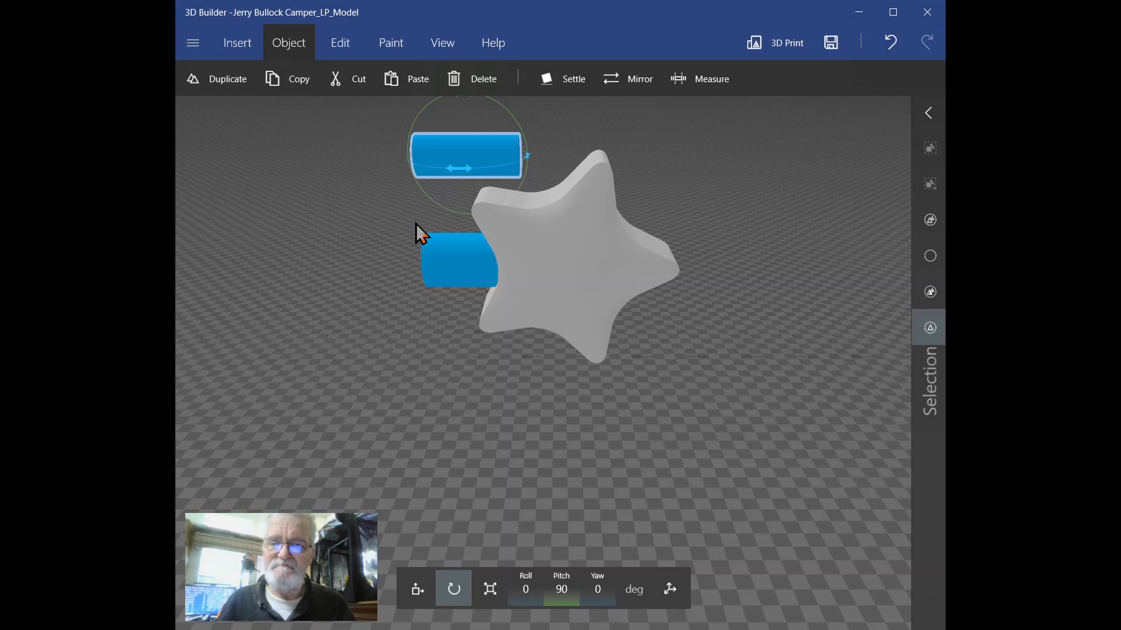
pyautogui.click(413, 584)
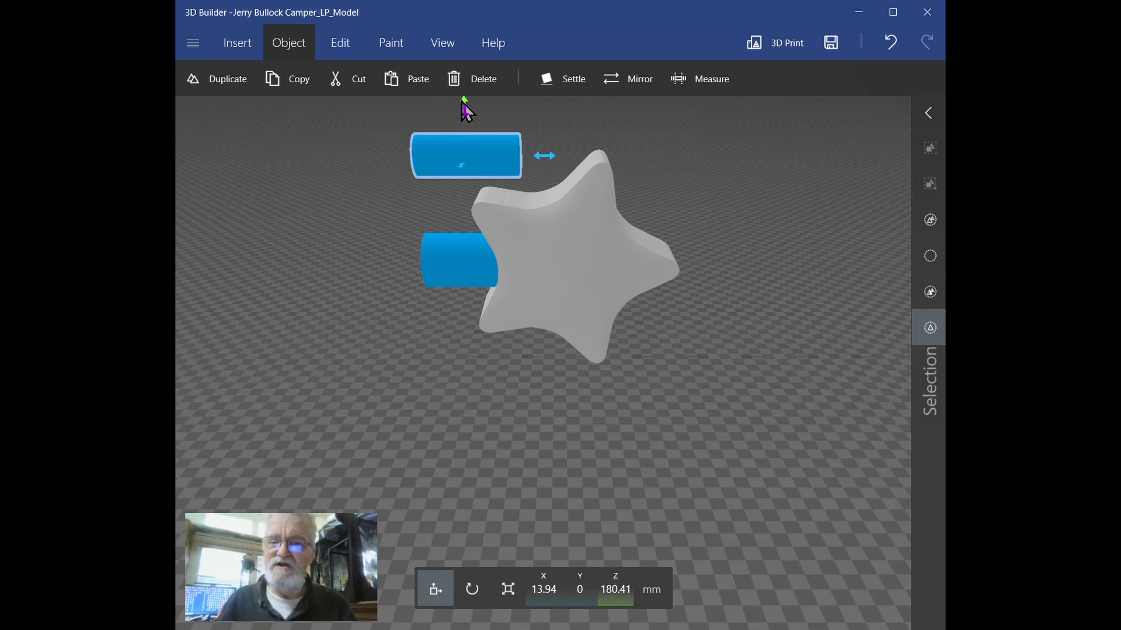
pyautogui.moveTo(465, 108); pyautogui.dragTo(450, 217)
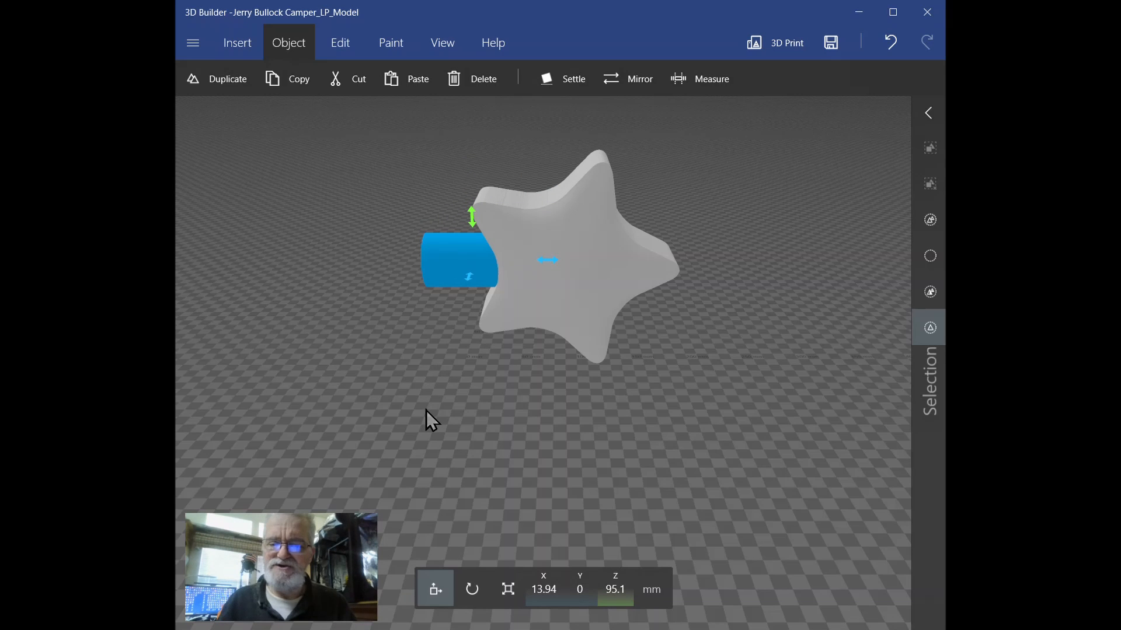
# Shift the narrower cylinder along X to about 9.62 mm so its end protrudes slightly from the base cylinder.
pyautogui.moveTo(438, 411); pyautogui.dragTo(733, 360)
pyautogui.scroll(3, 556, 247)
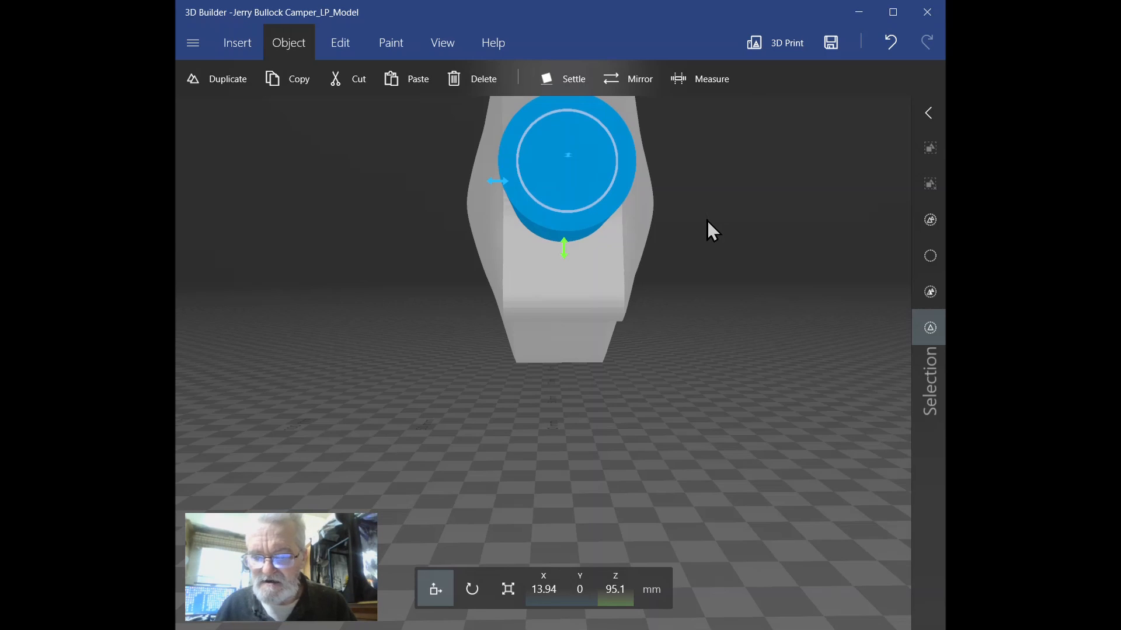
pyautogui.moveTo(708, 223); pyautogui.dragTo(642, 264)
pyautogui.moveTo(610, 280); pyautogui.dragTo(555, 288, button='right')
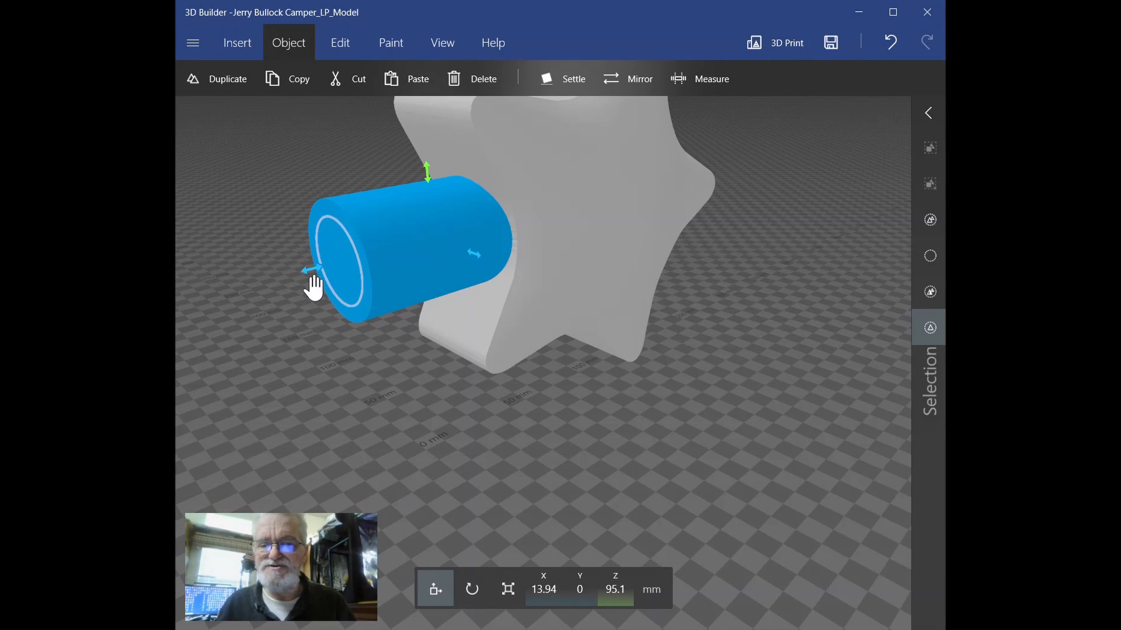
pyautogui.moveTo(308, 278); pyautogui.dragTo(301, 278)
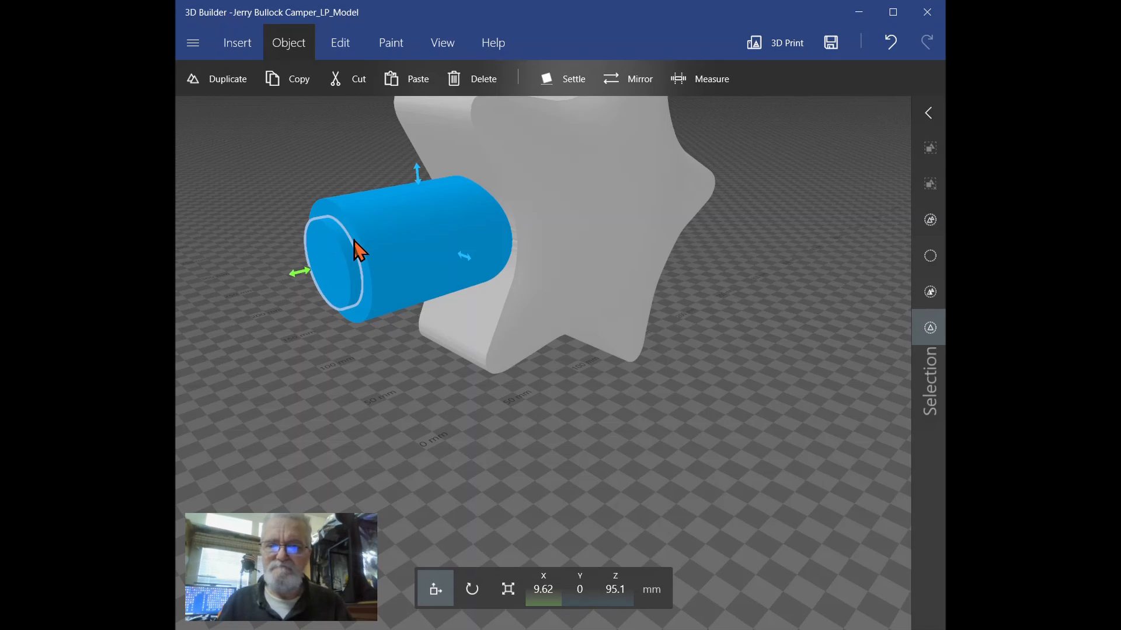
# Subtract the narrower cylinder from the star and its base, and inspect the resulting bore from the open end.
pyautogui.click(353, 51)
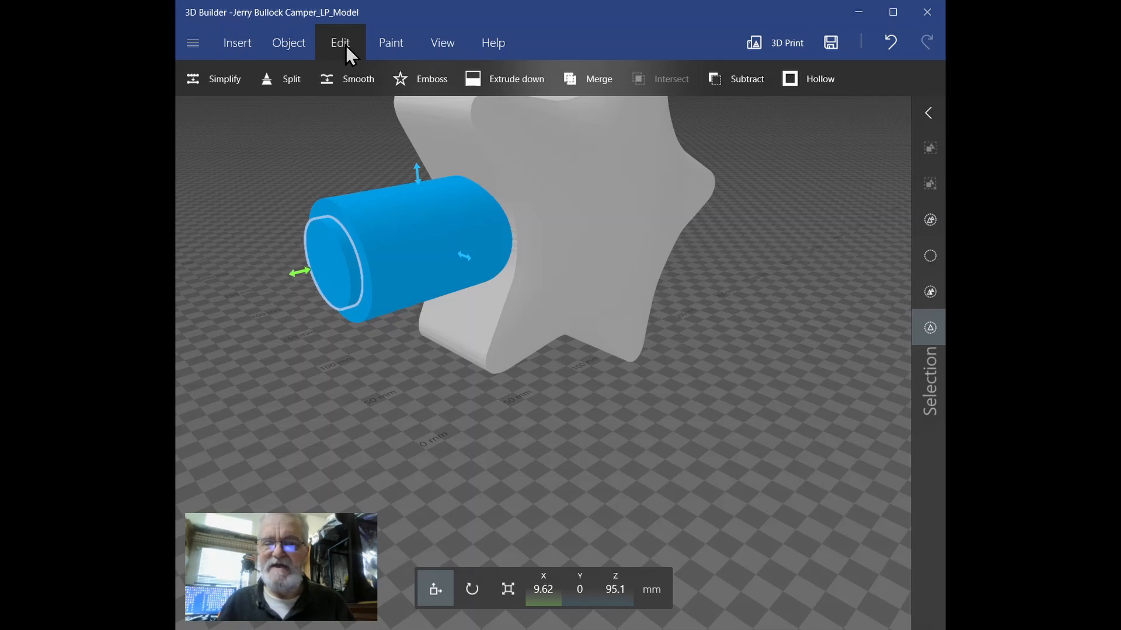
pyautogui.click(740, 82)
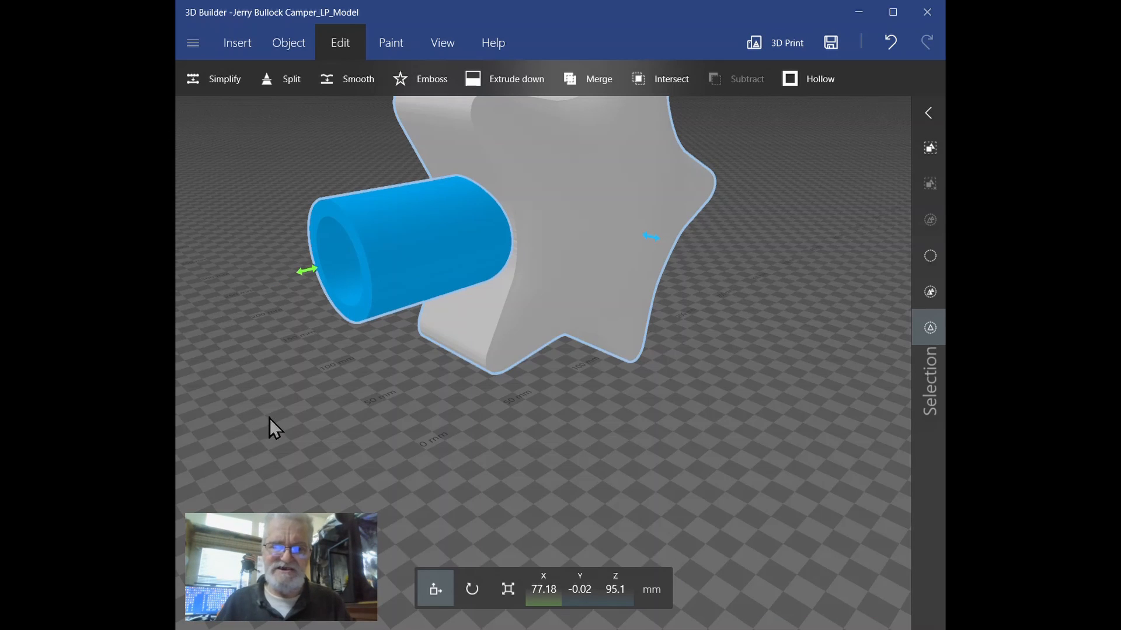
pyautogui.moveTo(270, 418); pyautogui.dragTo(410, 382, button='right')
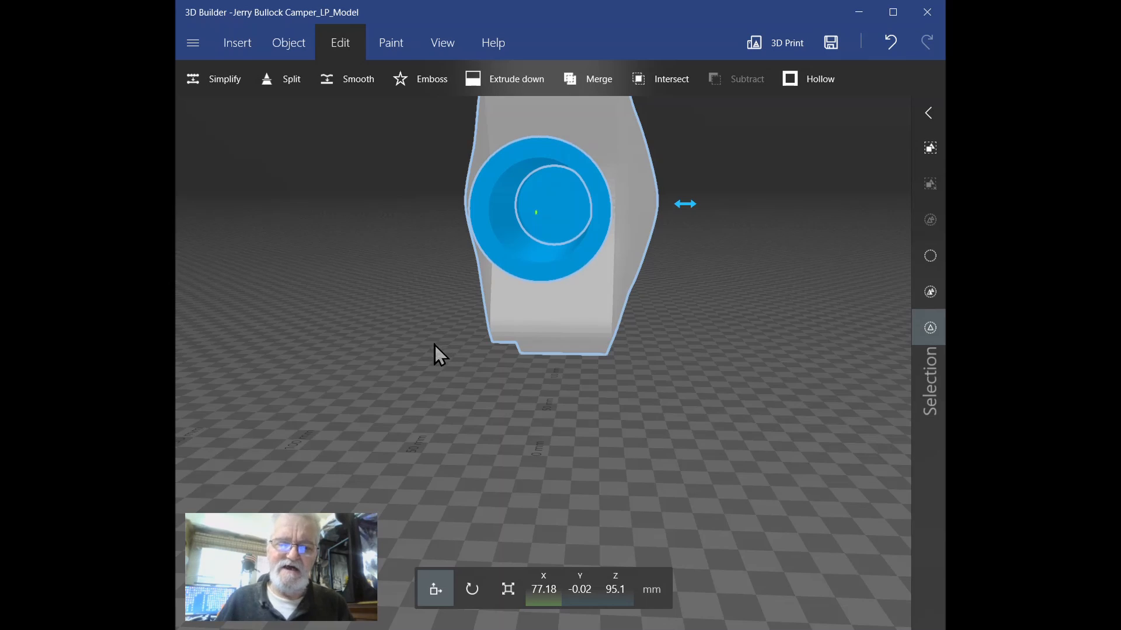
pyautogui.moveTo(434, 344); pyautogui.dragTo(369, 363, button='right')
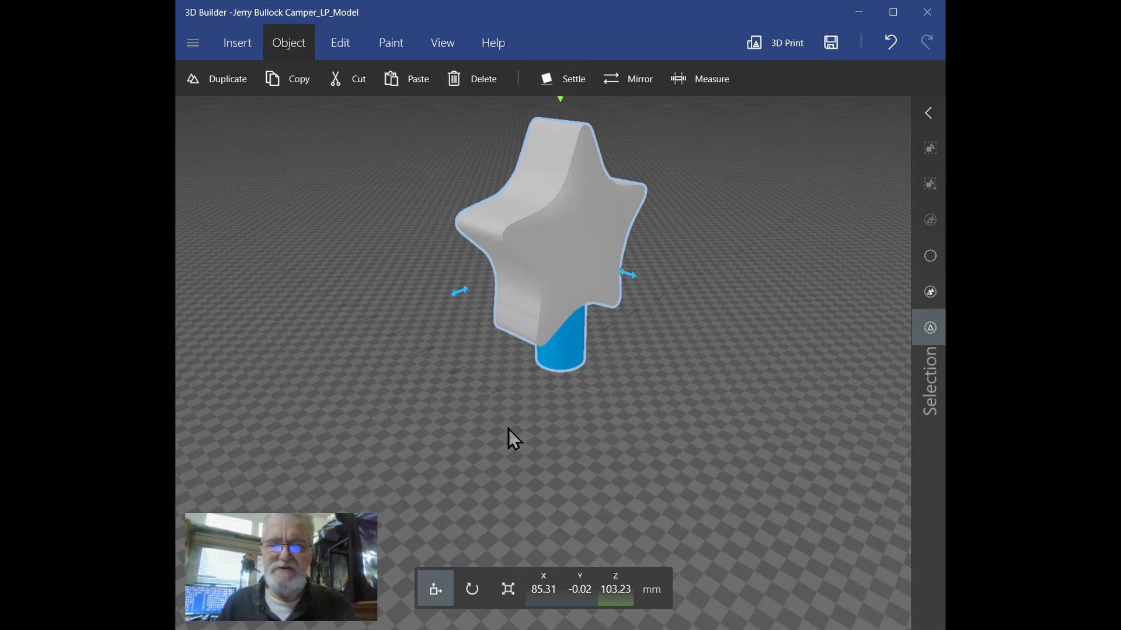
# Insert a new cylinder beside the upright star and set its X size to 32.5 mm.
pyautogui.click(233, 47)
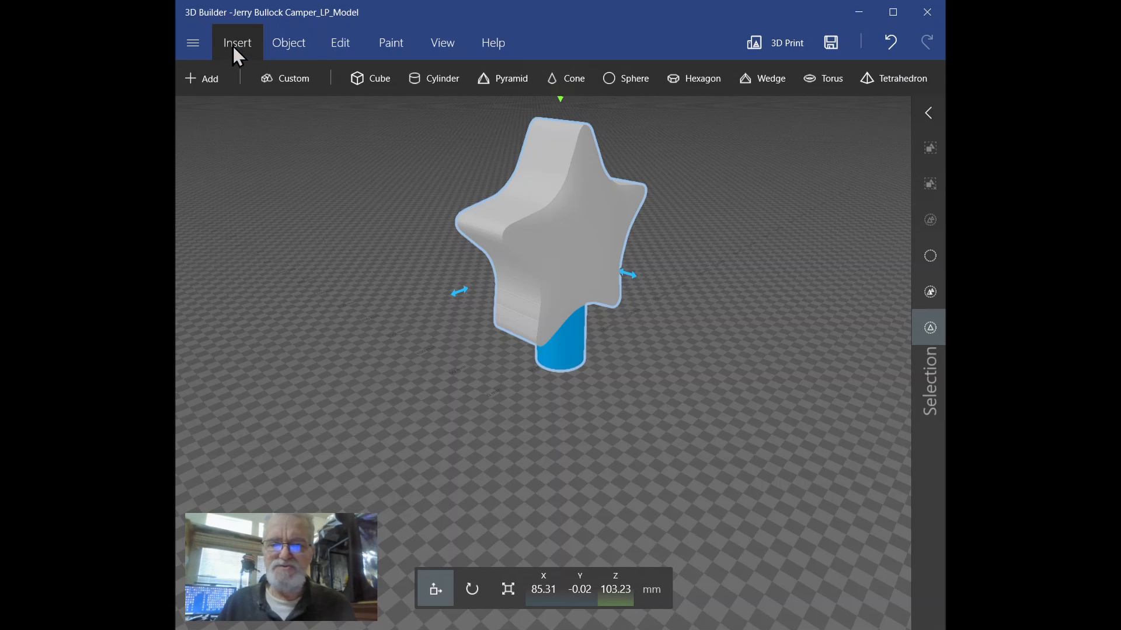
pyautogui.click(432, 78)
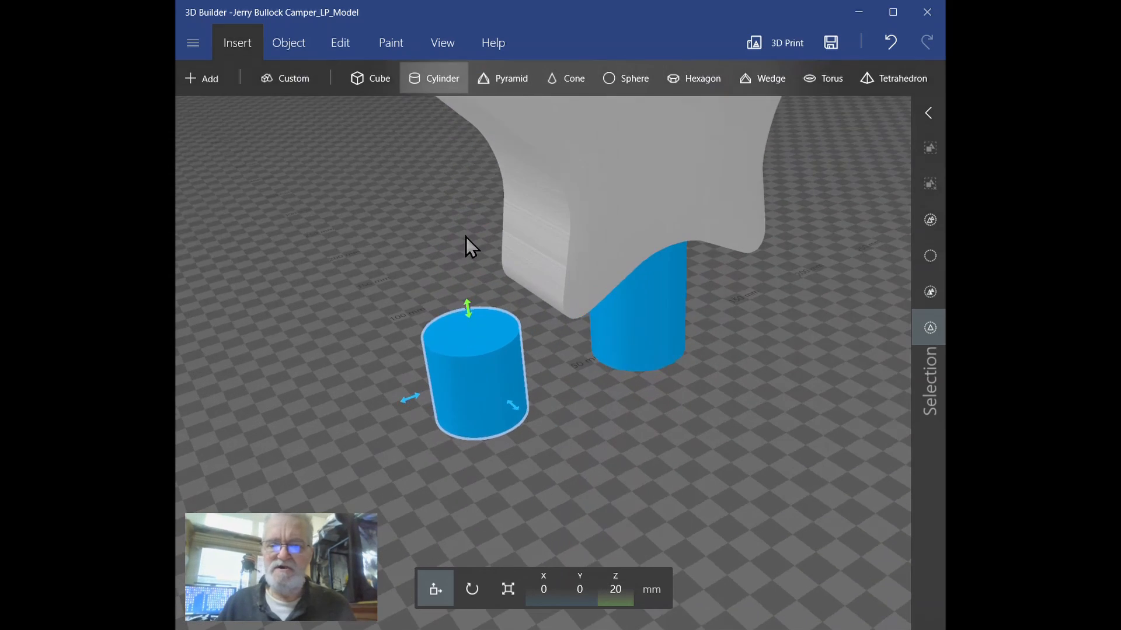
pyautogui.click(506, 584)
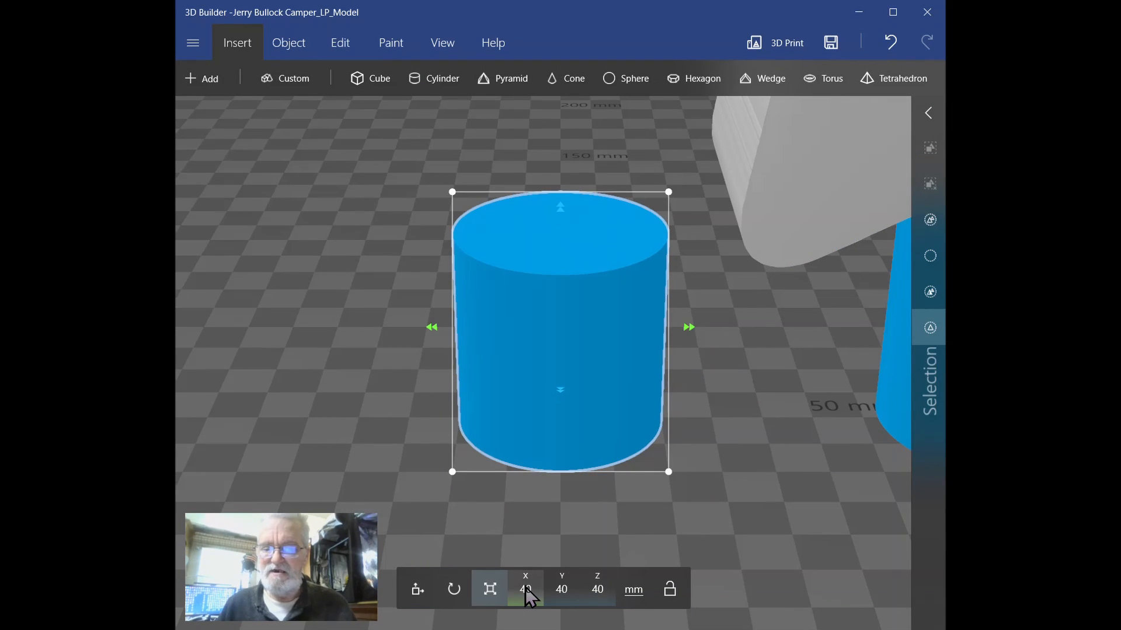
pyautogui.click(526, 590)
pyautogui.write('32')
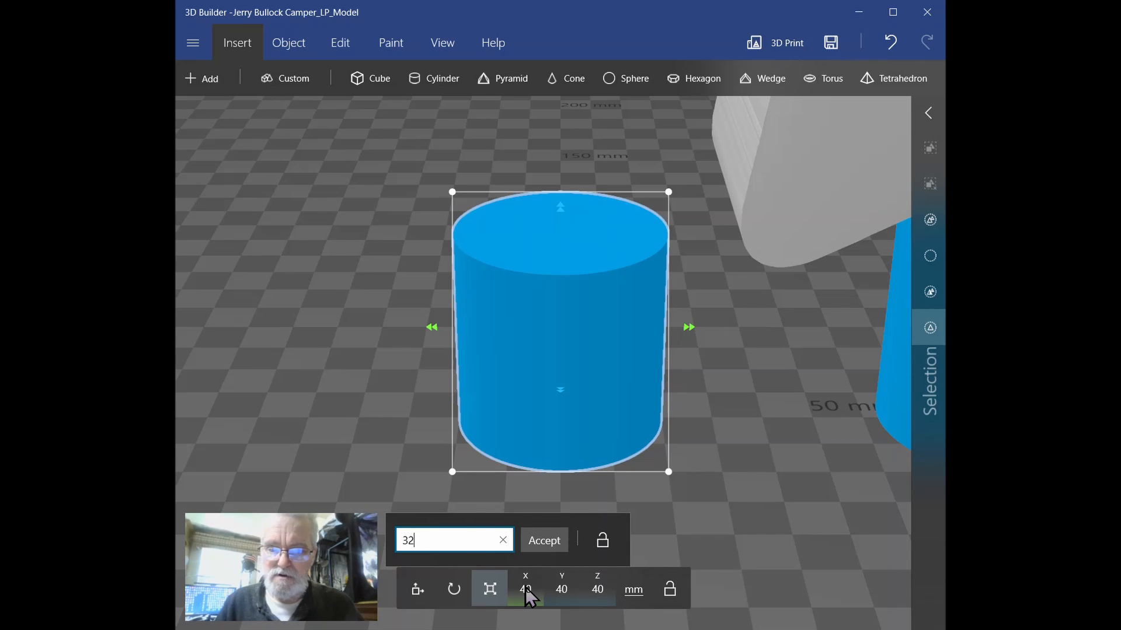
pyautogui.write('.')
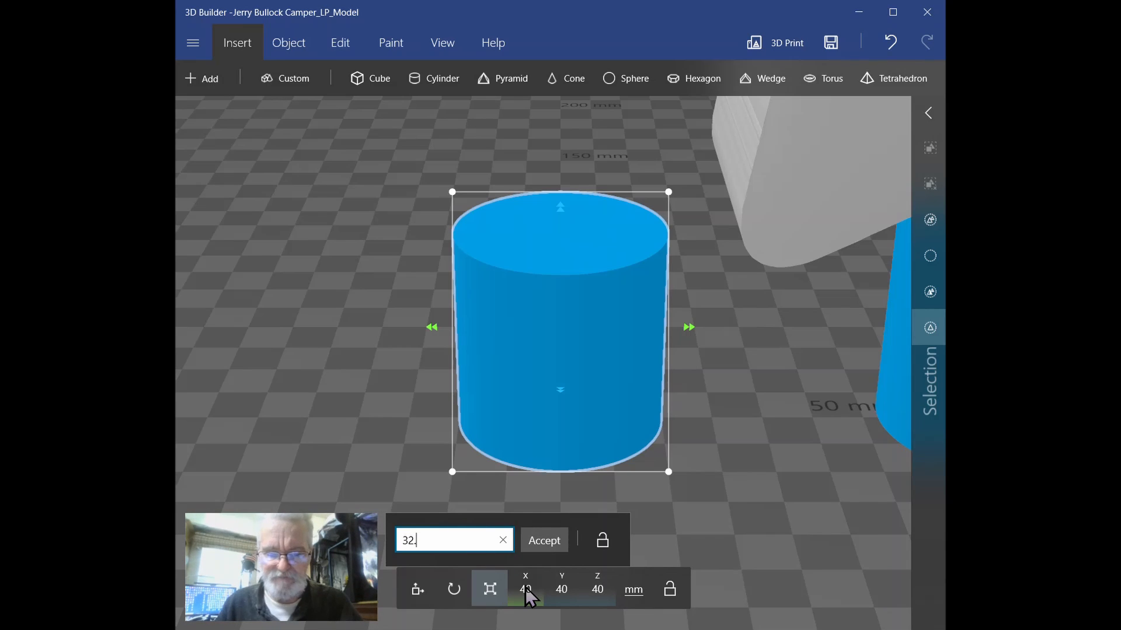
pyautogui.write('5')
pyautogui.press('Return')
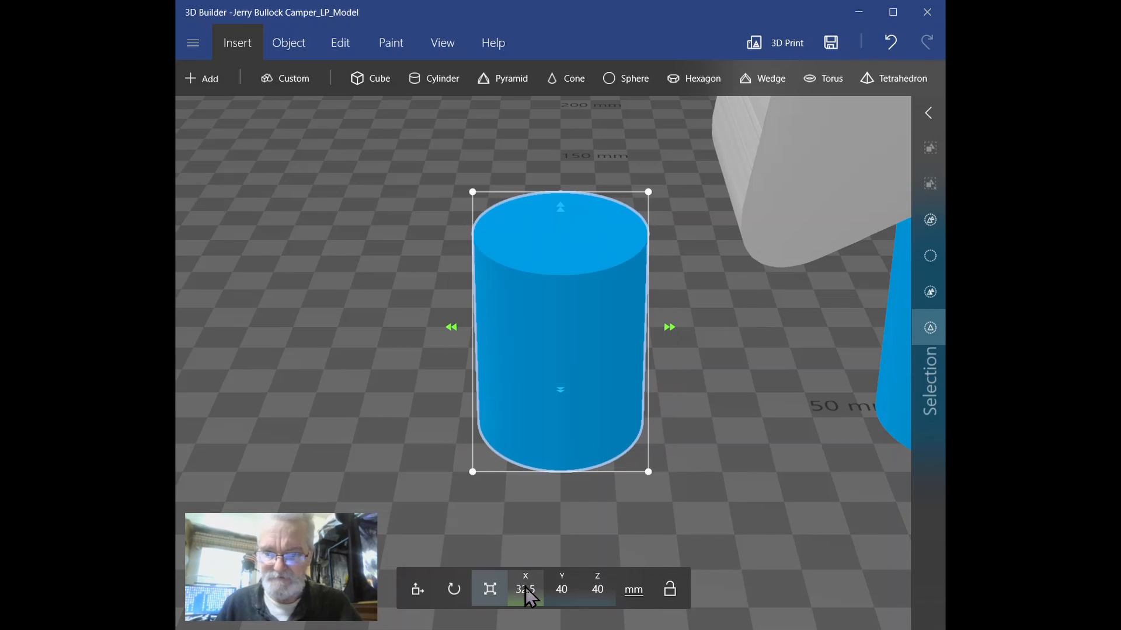
# Set the new cylinder's Y size to 32.5 mm and its Z size to 80 mm.
pyautogui.click(561, 590)
pyautogui.write('3')
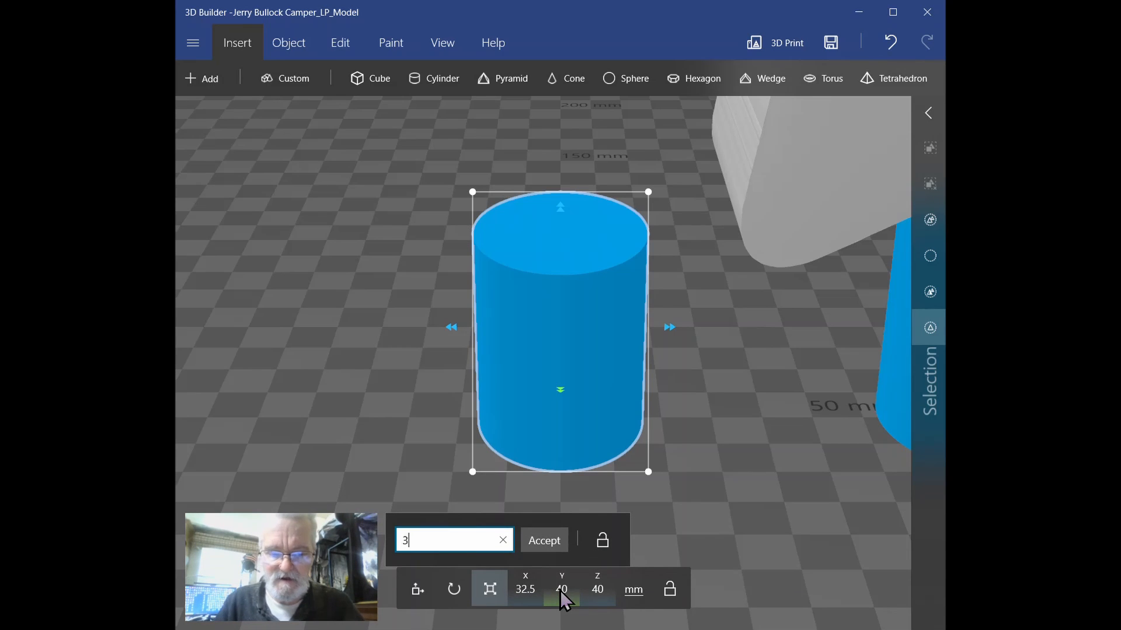
pyautogui.write('2.5')
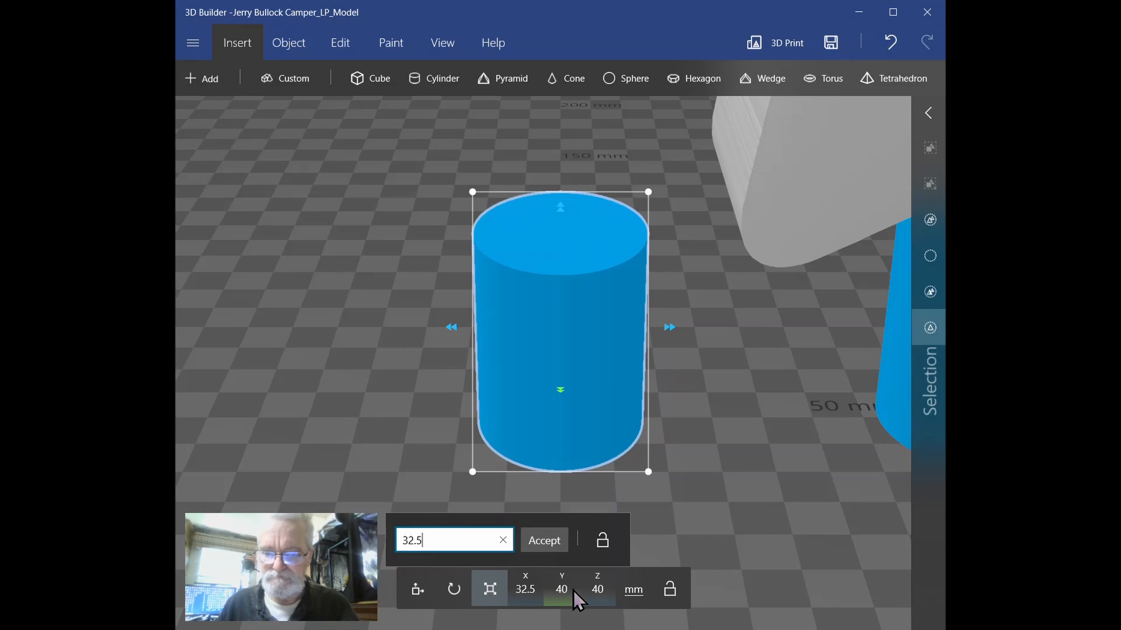
pyautogui.press('Return')
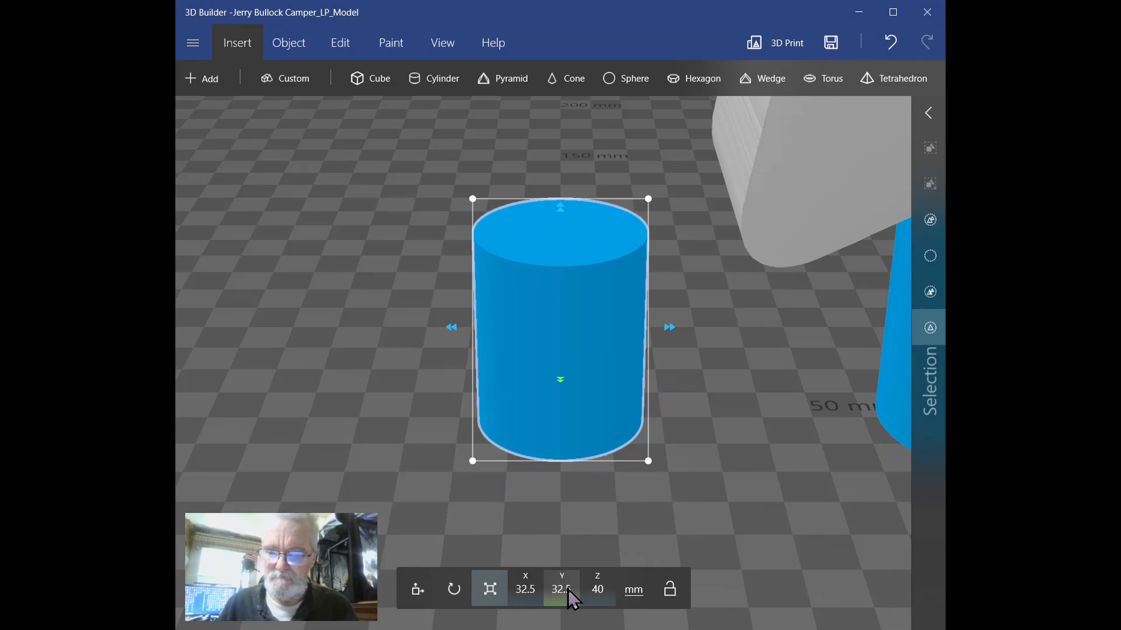
pyautogui.click(596, 587)
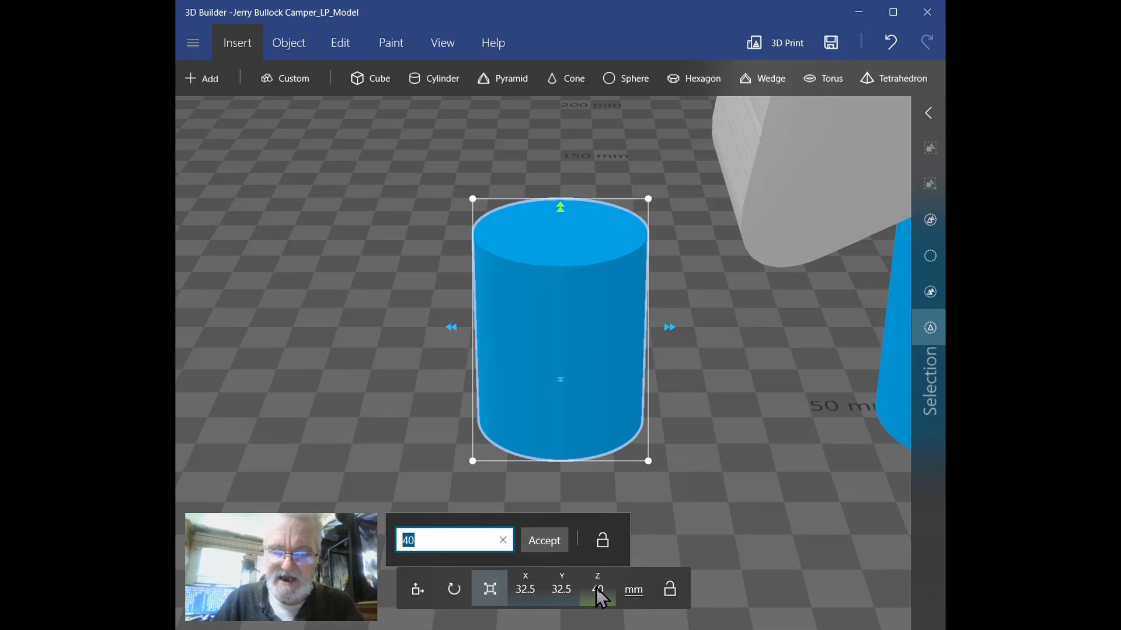
pyautogui.write('80')
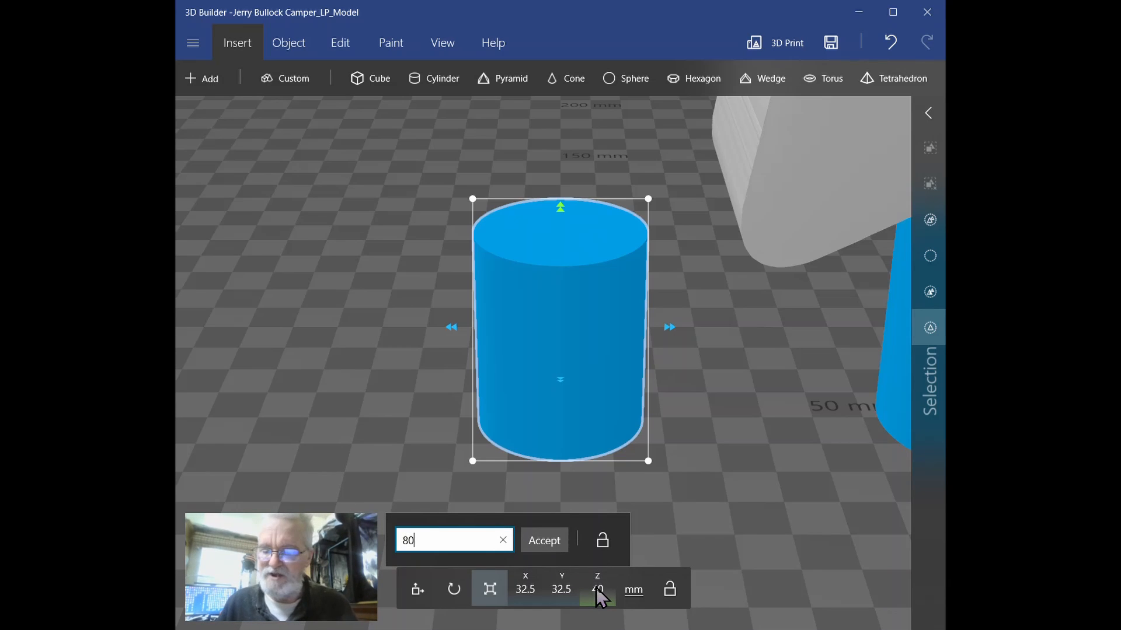
pyautogui.press('Return')
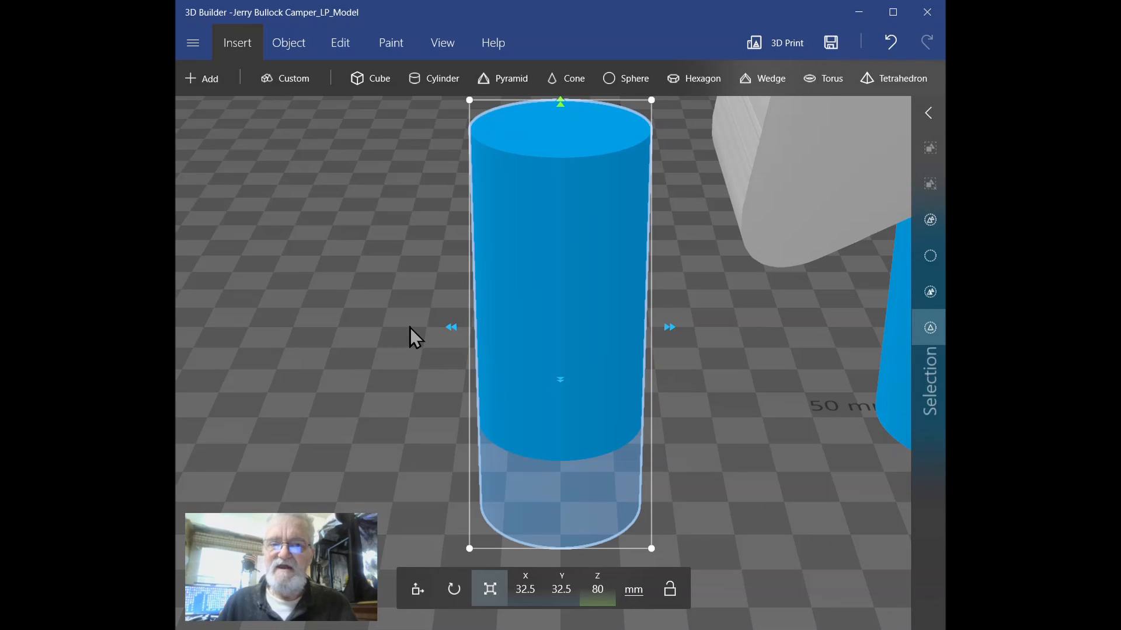
# Settle the 80 mm tall cylinder onto the build plate.
pyautogui.click(292, 44)
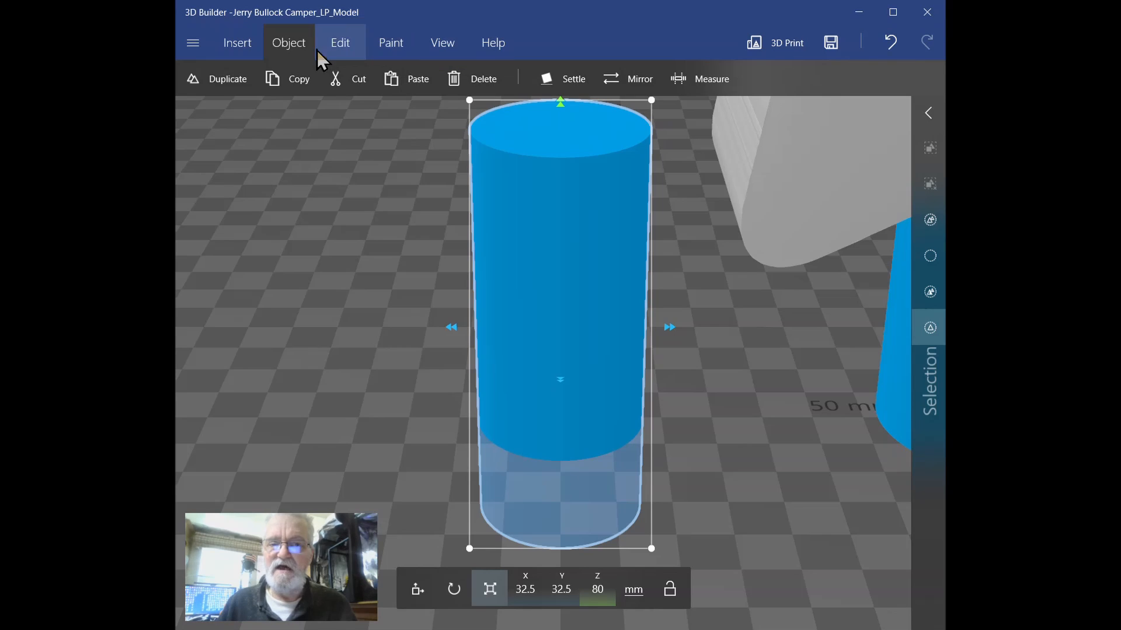
pyautogui.click(552, 79)
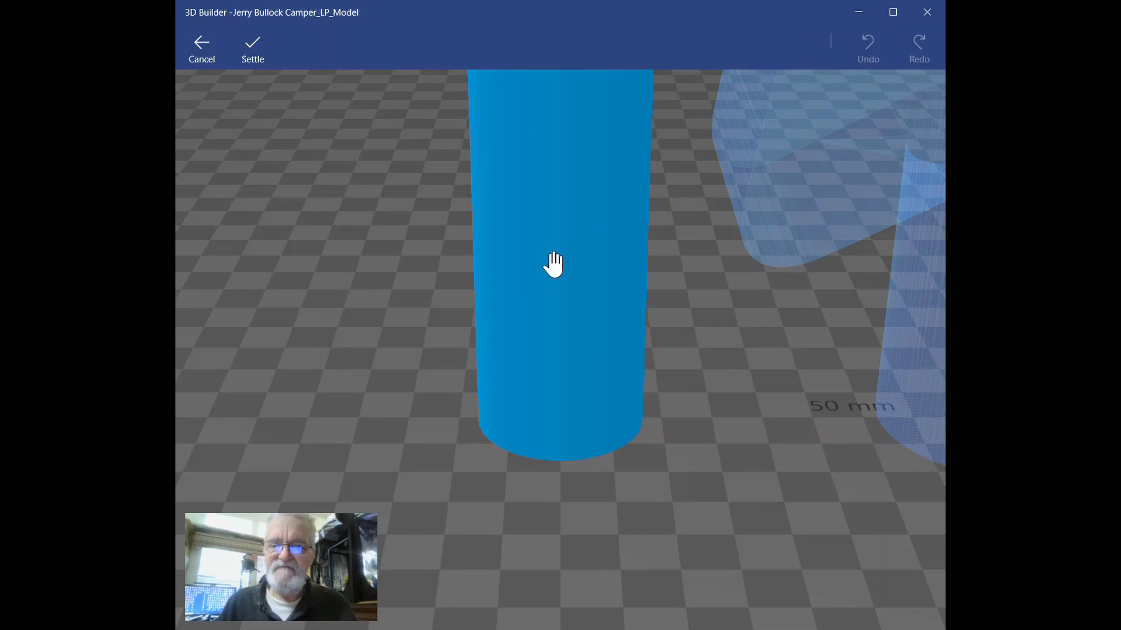
pyautogui.click(248, 51)
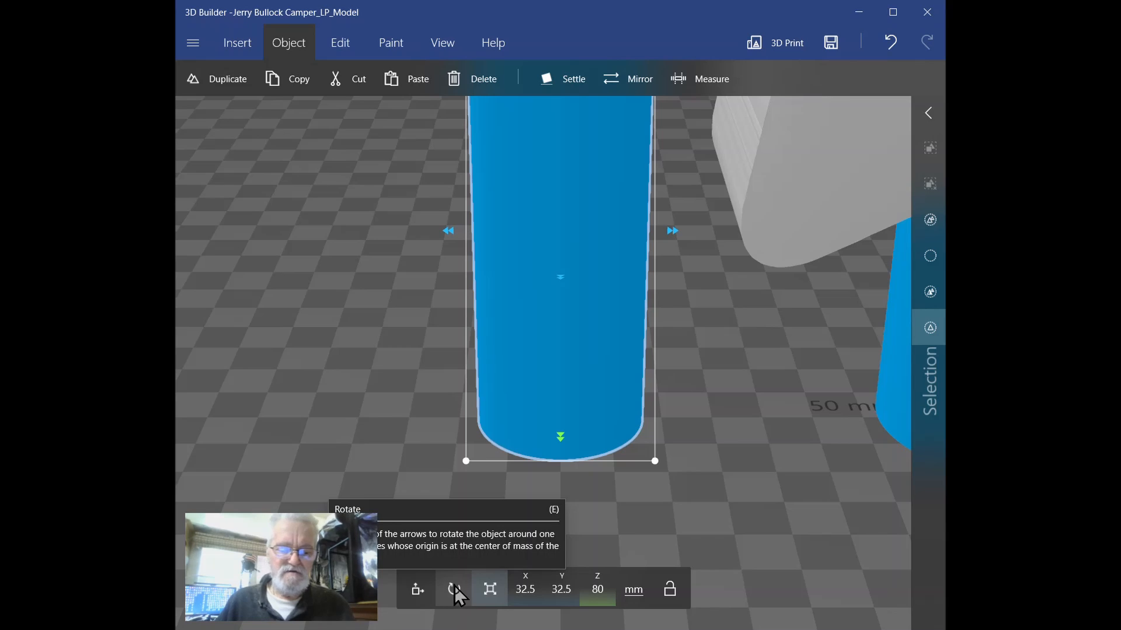
# Add the star and its base to the selection and rotate everything to a pitch of 90 degrees.
pyautogui.keyDown('ctrl'); pyautogui.click(897, 372); pyautogui.keyUp('ctrl')
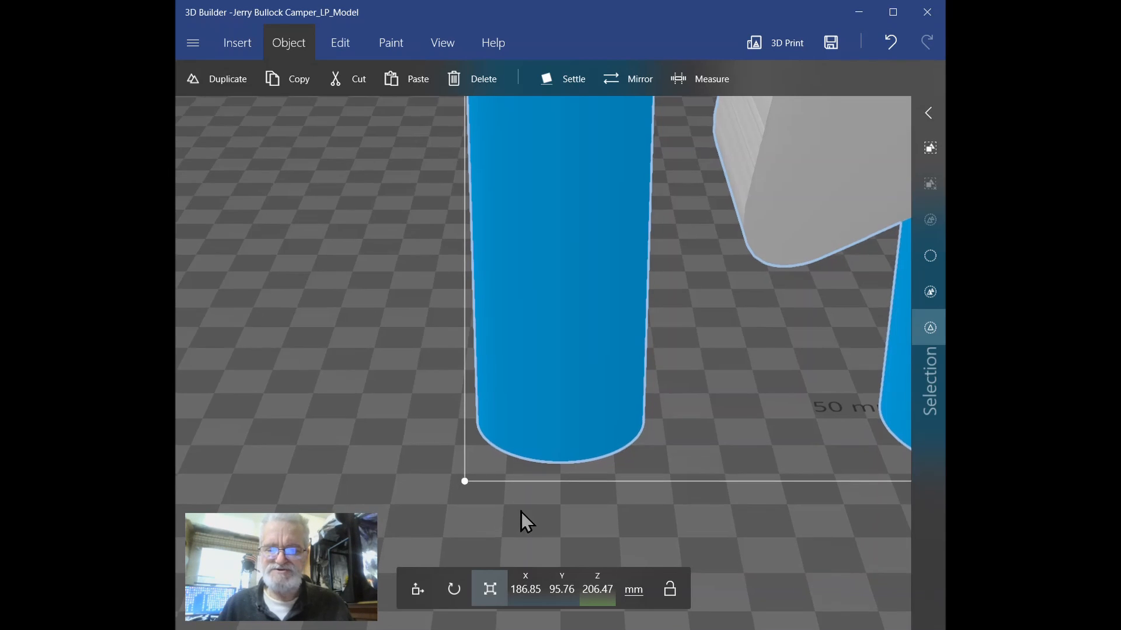
pyautogui.scroll(1, 526, 512)
pyautogui.scroll(3, 526, 513)
pyautogui.scroll(-5, 526, 512)
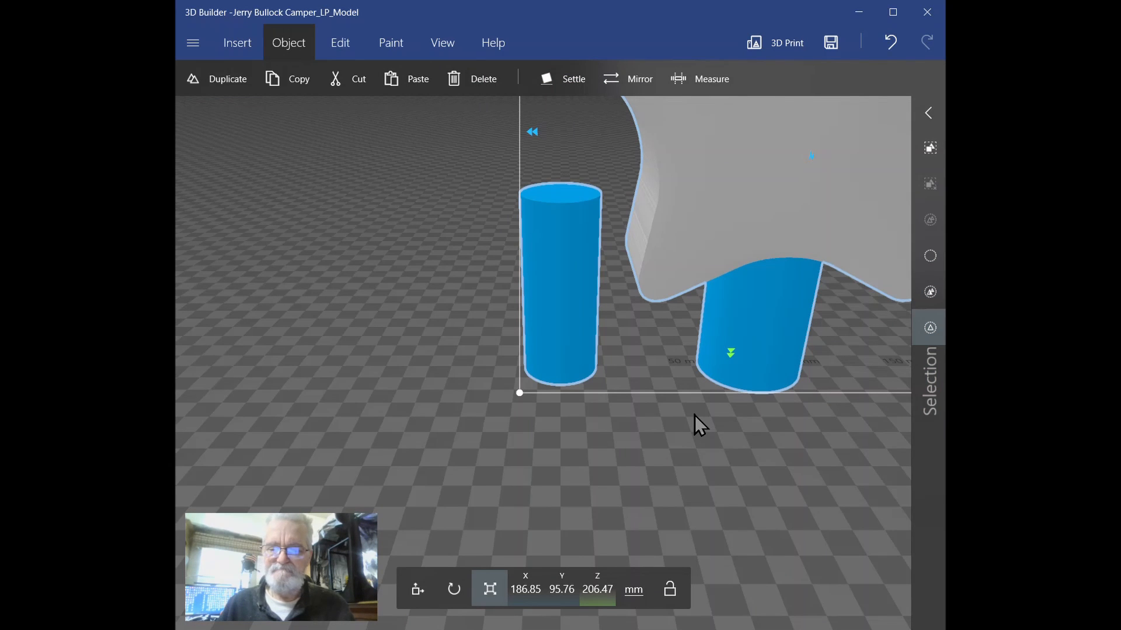
pyautogui.moveTo(703, 426); pyautogui.dragTo(433, 468)
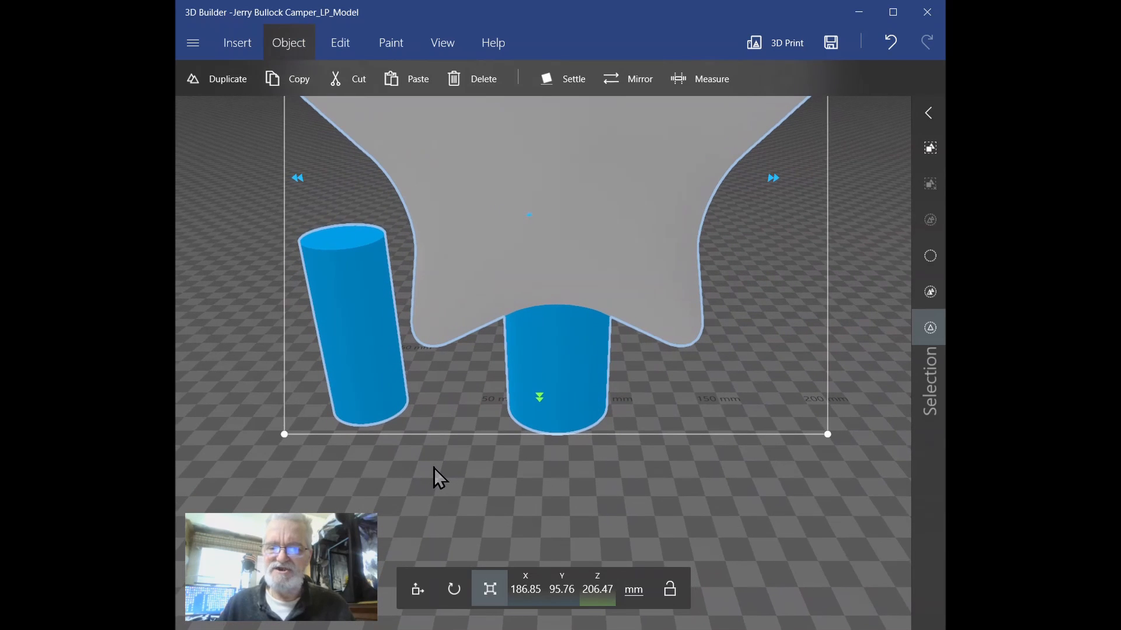
pyautogui.click(454, 588)
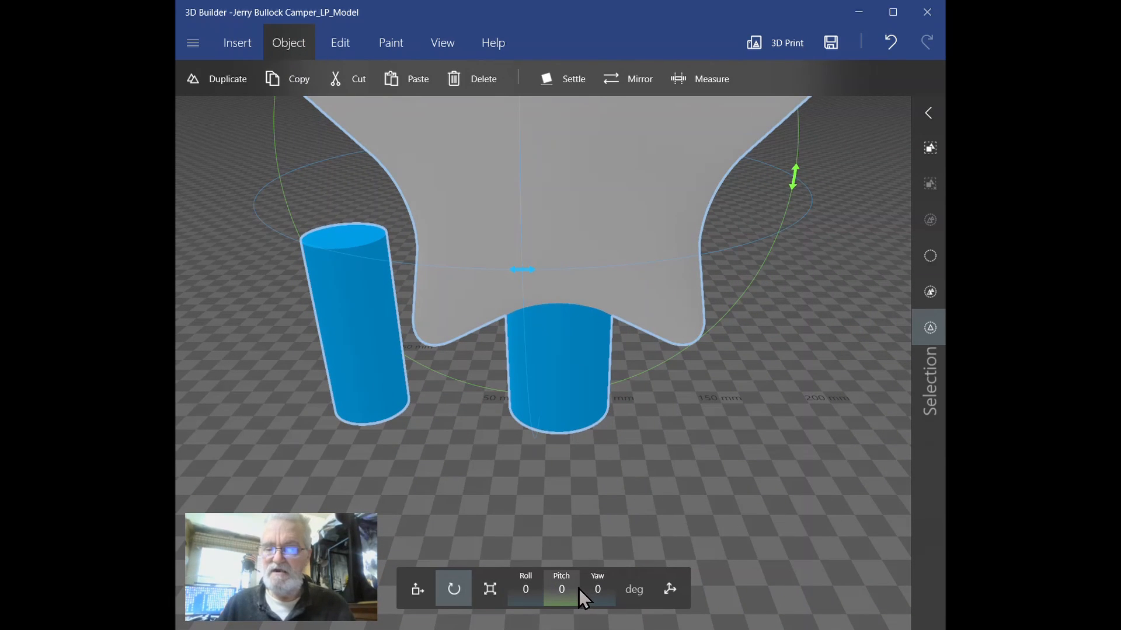
pyautogui.click(574, 591)
pyautogui.write('9')
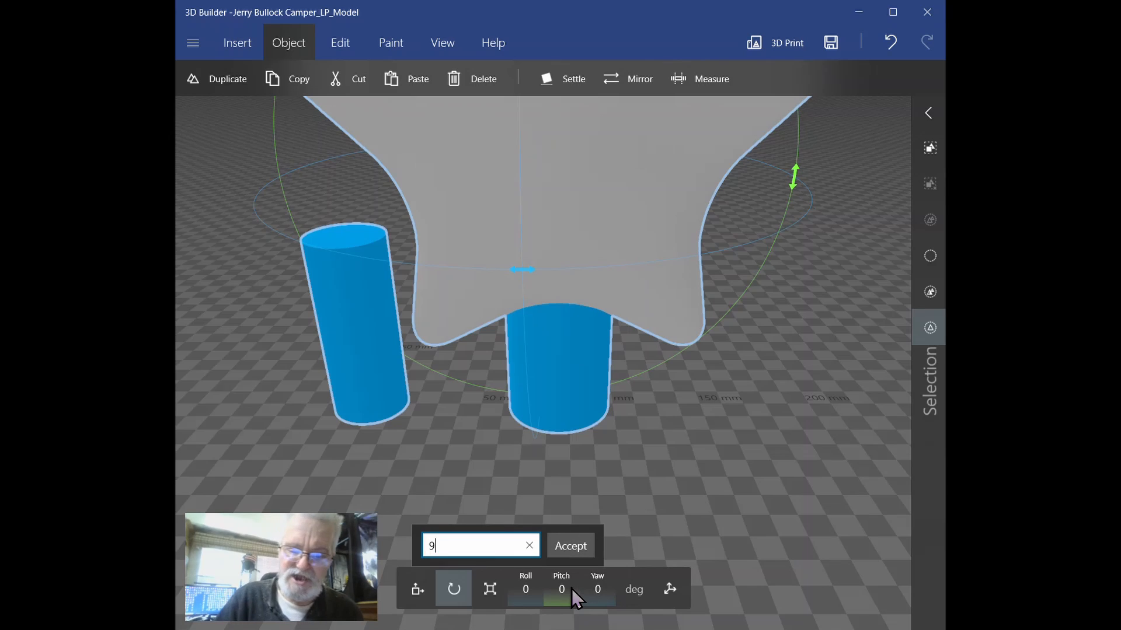
pyautogui.write('0')
pyautogui.press('Return')
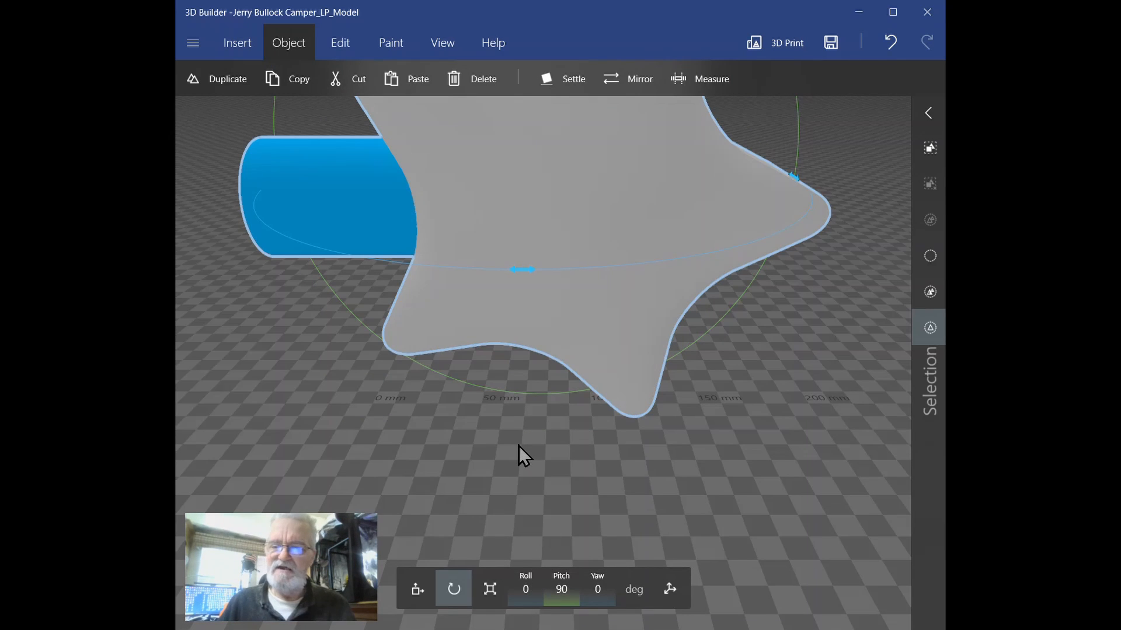
# Select only the 32.5 mm cylinder and lower it to a Z position of about 95.1 mm, in line with the star's base.
pyautogui.click(930, 256)
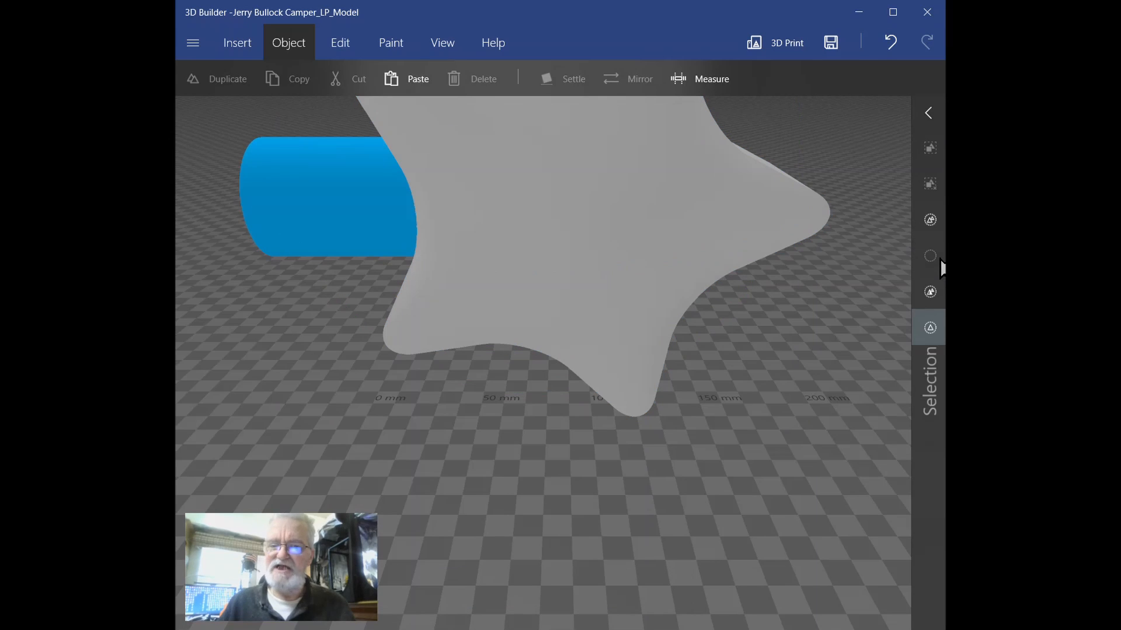
pyautogui.moveTo(549, 432); pyautogui.dragTo(817, 423)
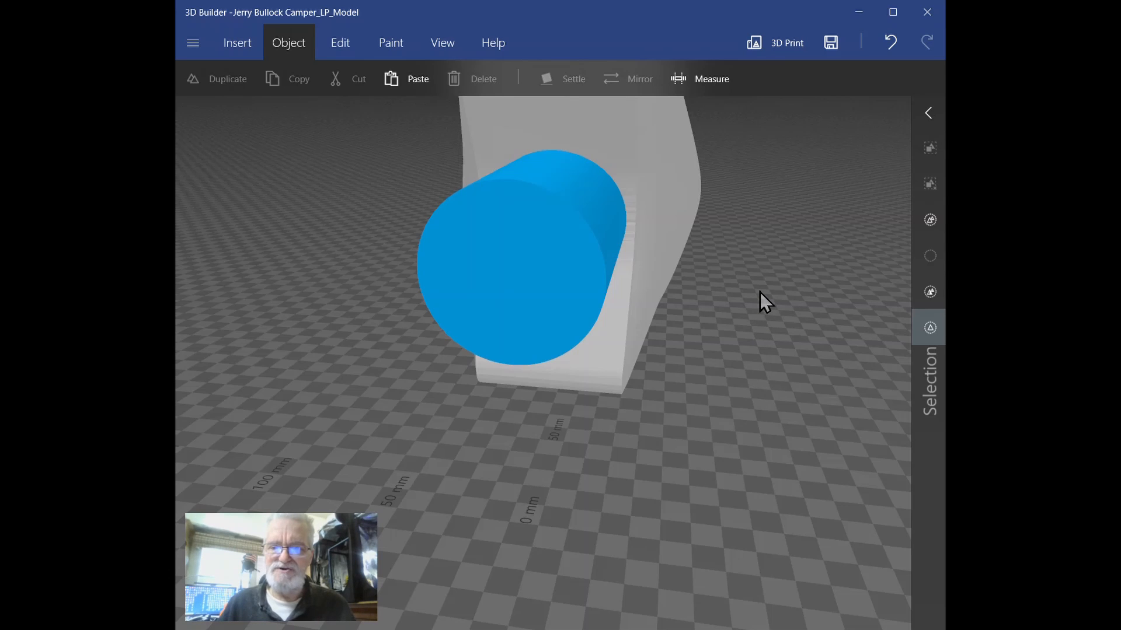
pyautogui.moveTo(798, 288); pyautogui.dragTo(806, 276)
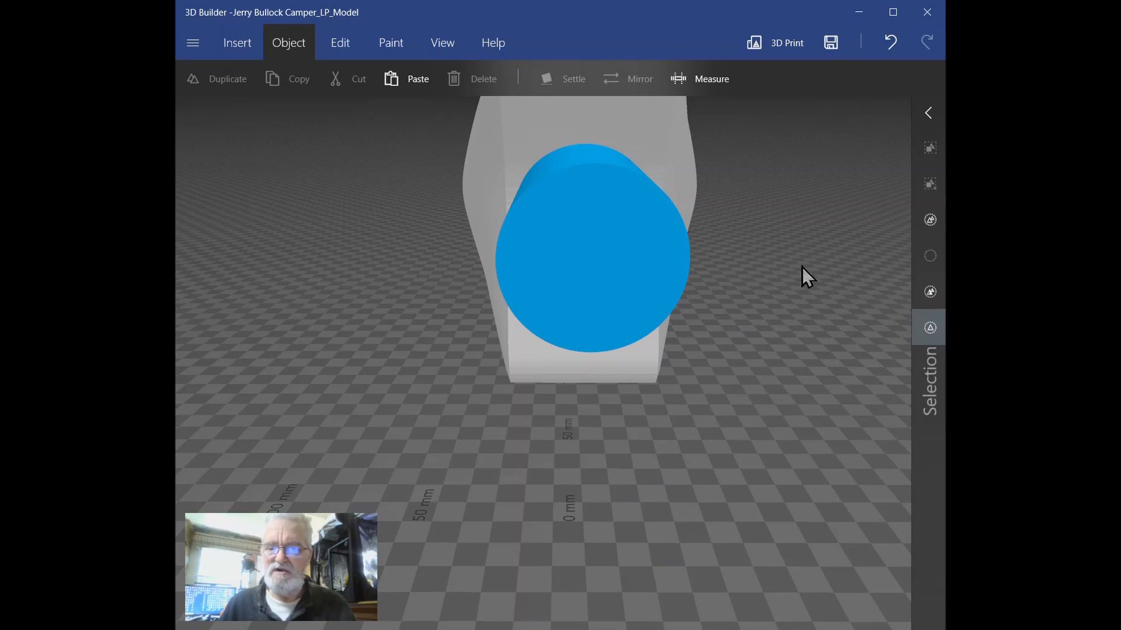
pyautogui.scroll(2, 801, 267)
pyautogui.scroll(-6, 801, 268)
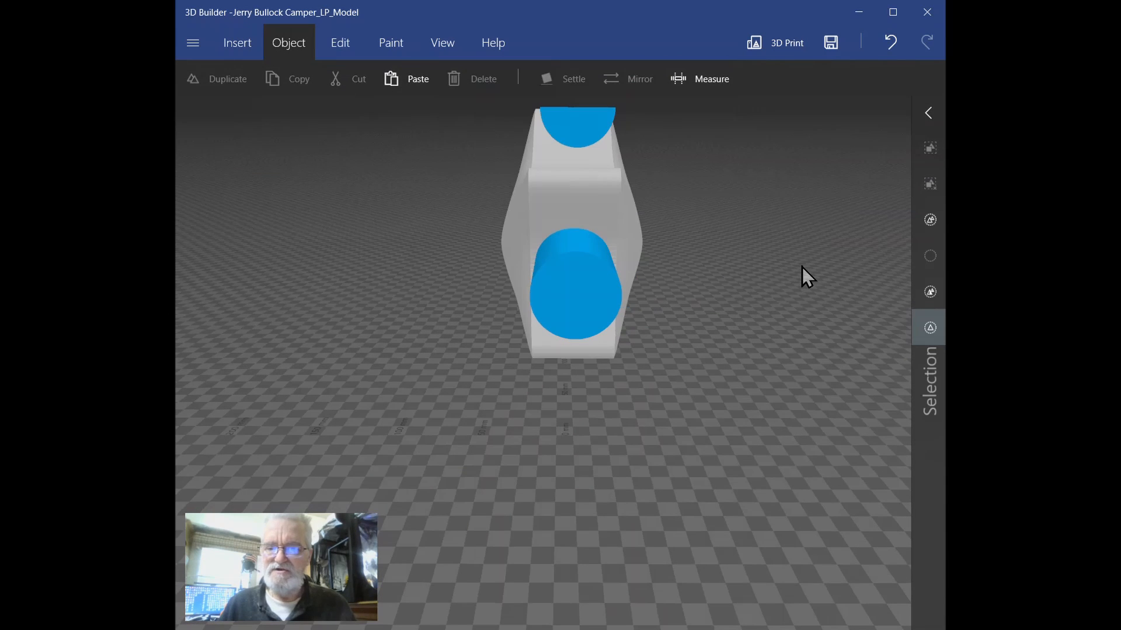
pyautogui.click(595, 129)
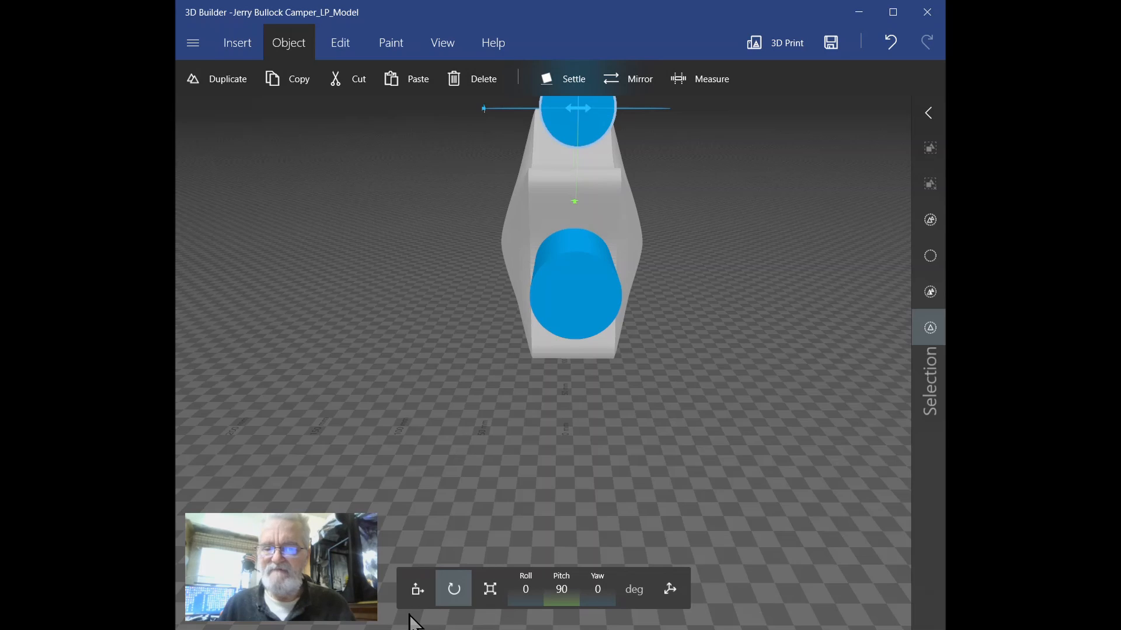
pyautogui.click(406, 591)
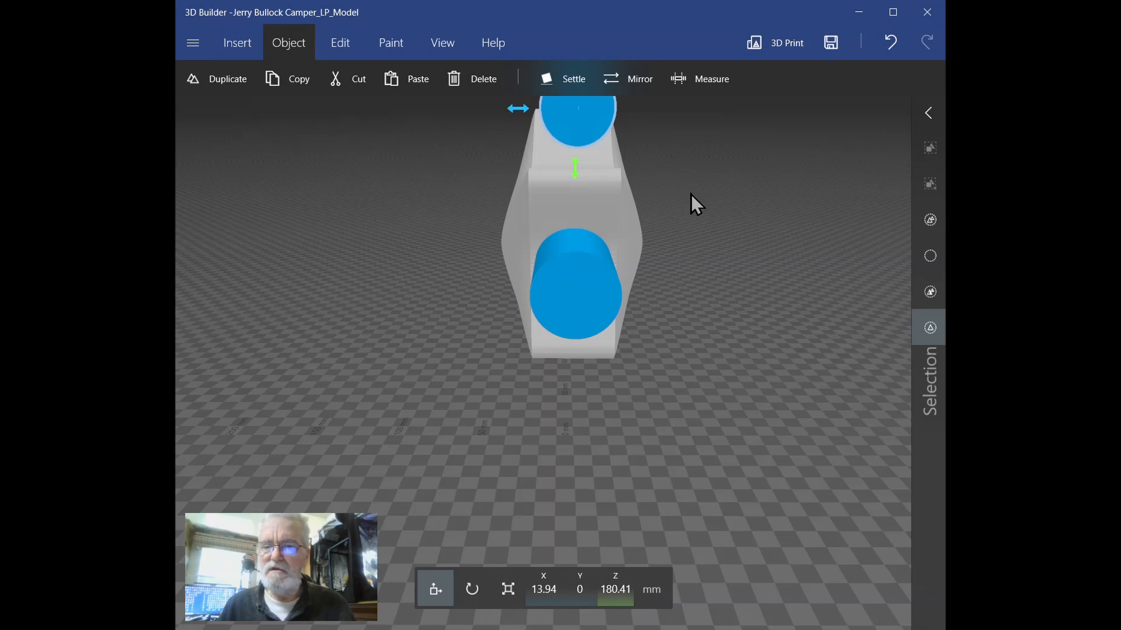
pyautogui.moveTo(667, 309); pyautogui.dragTo(648, 387, button='middle')
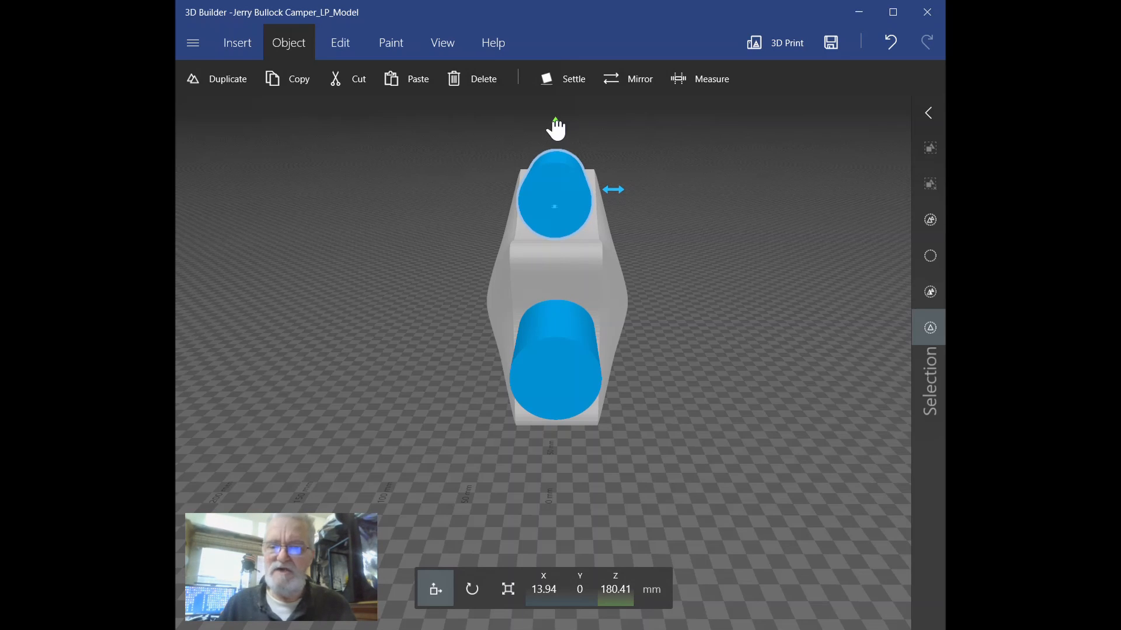
pyautogui.moveTo(555, 128); pyautogui.dragTo(541, 301)
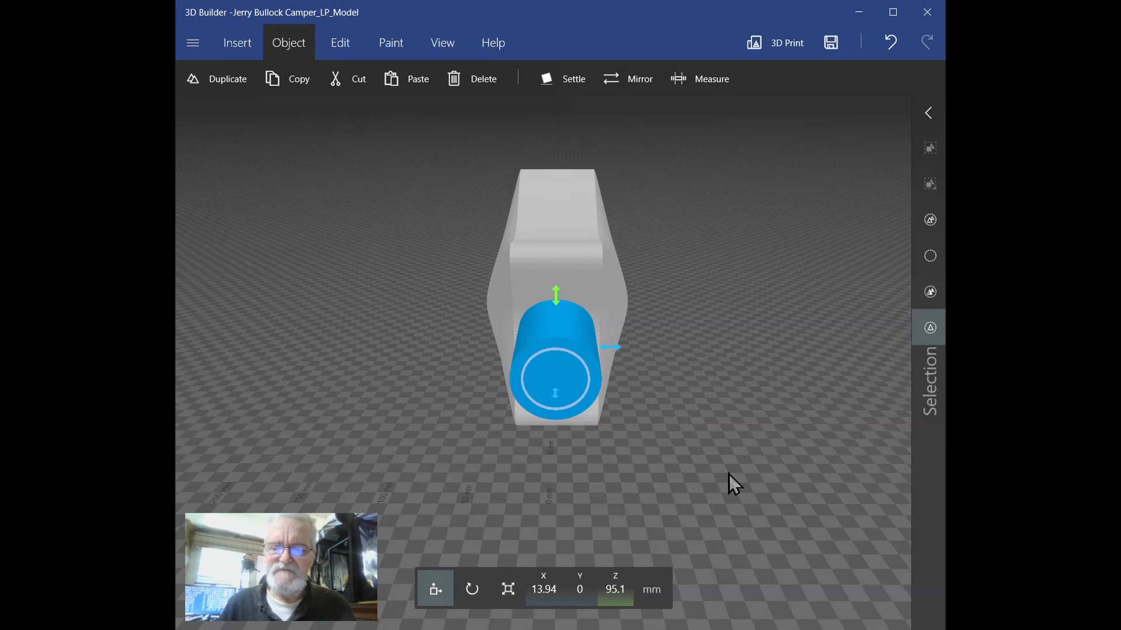
# Shift the narrower cylinder along X to about 9.02 mm and subtract it from the star and its base.
pyautogui.moveTo(729, 474); pyautogui.dragTo(572, 451, button='right')
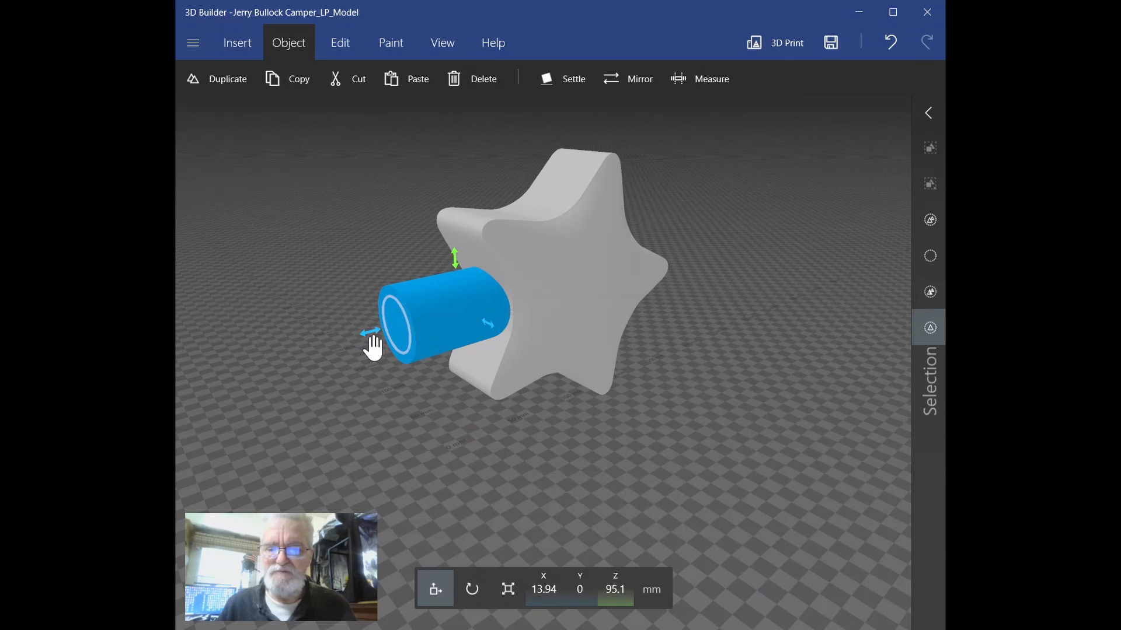
pyautogui.moveTo(363, 346); pyautogui.dragTo(361, 348)
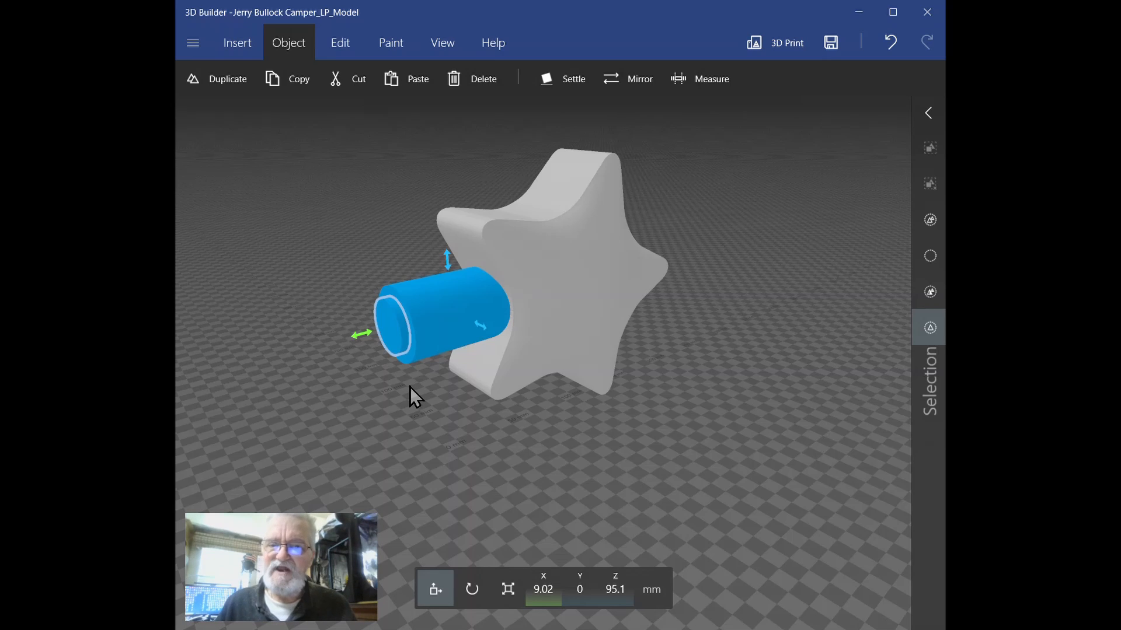
pyautogui.click(345, 50)
pyautogui.click(740, 82)
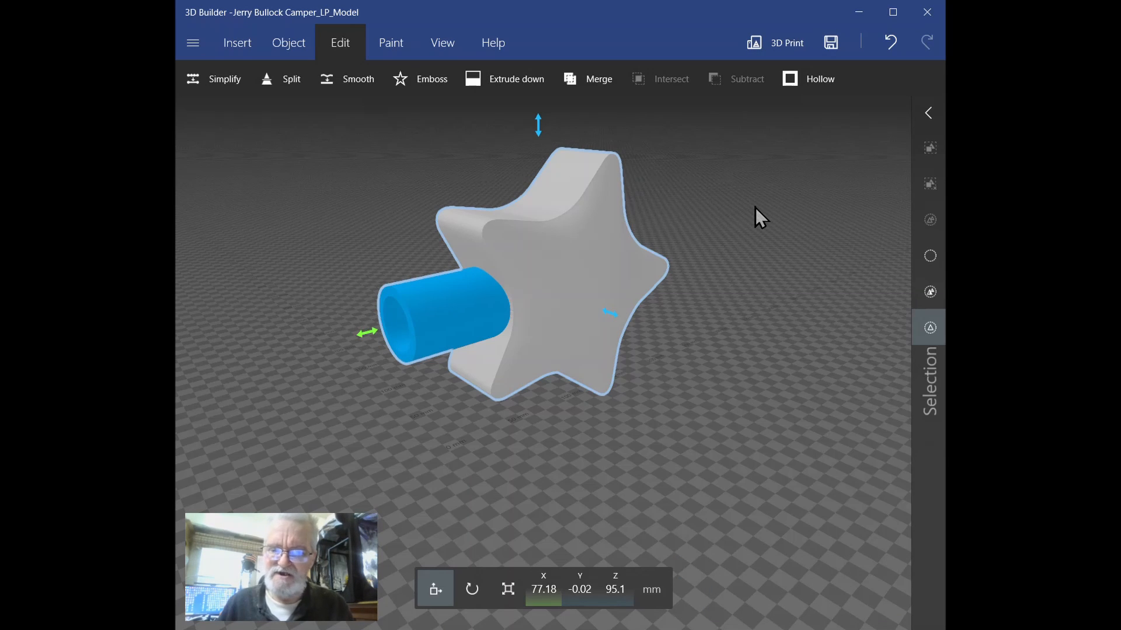
# Inspect the depth and wall of the resulting bore close up from the base's open end.
pyautogui.moveTo(373, 415); pyautogui.dragTo(500, 370, button='right')
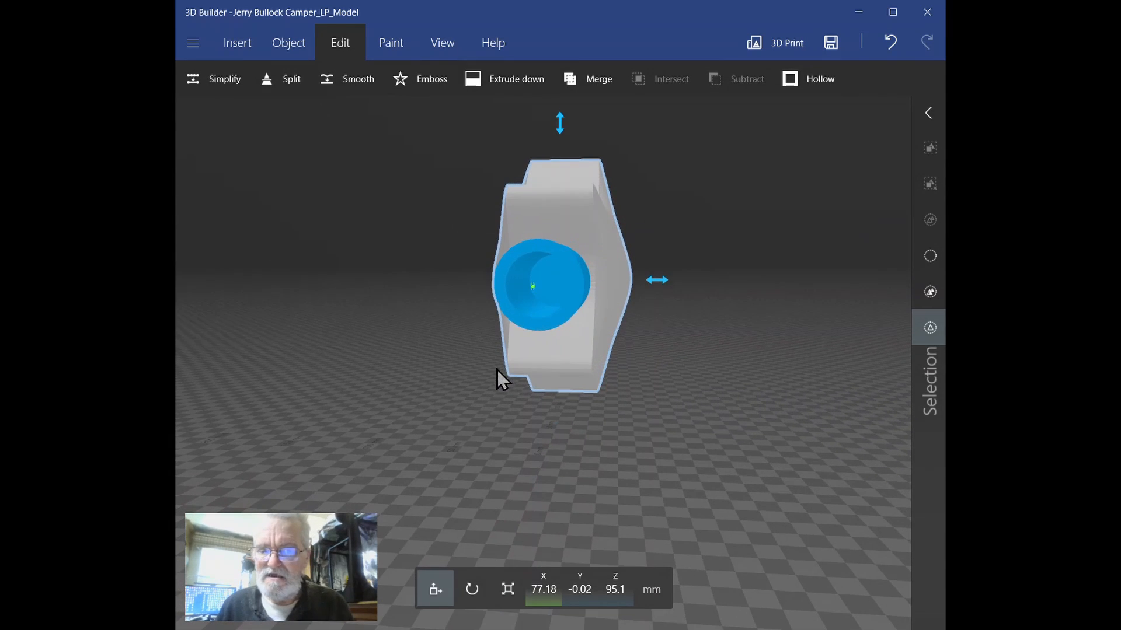
pyautogui.scroll(-3, 543, 296)
pyautogui.scroll(5, 543, 296)
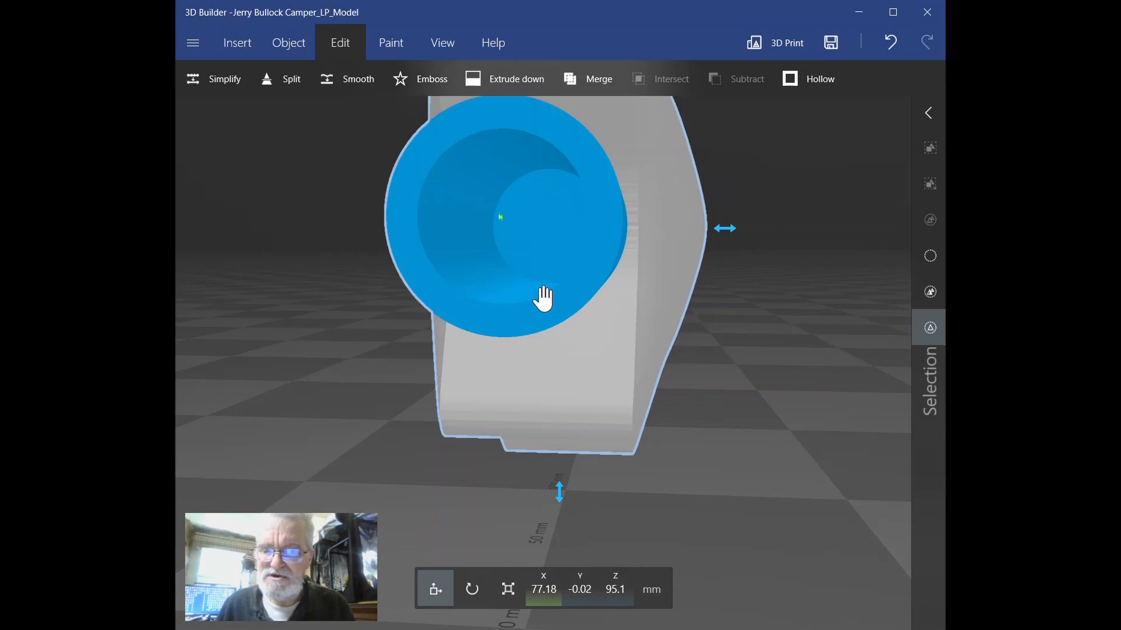
pyautogui.moveTo(530, 229); pyautogui.dragTo(591, 229)
pyautogui.scroll(3, 590, 230)
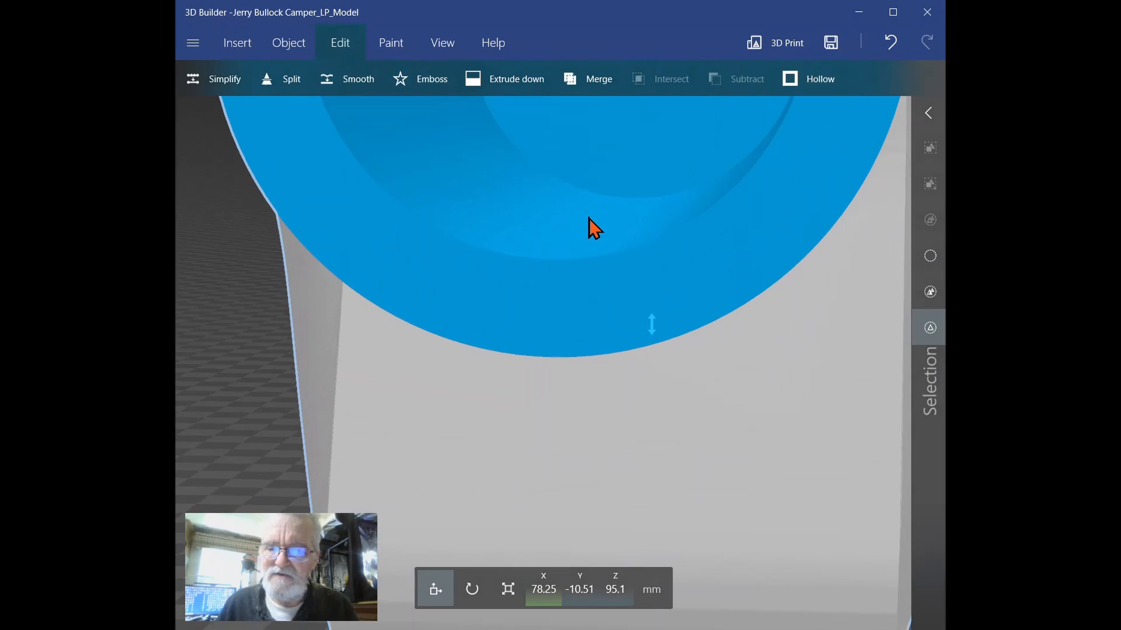
pyautogui.scroll(5, 596, 251)
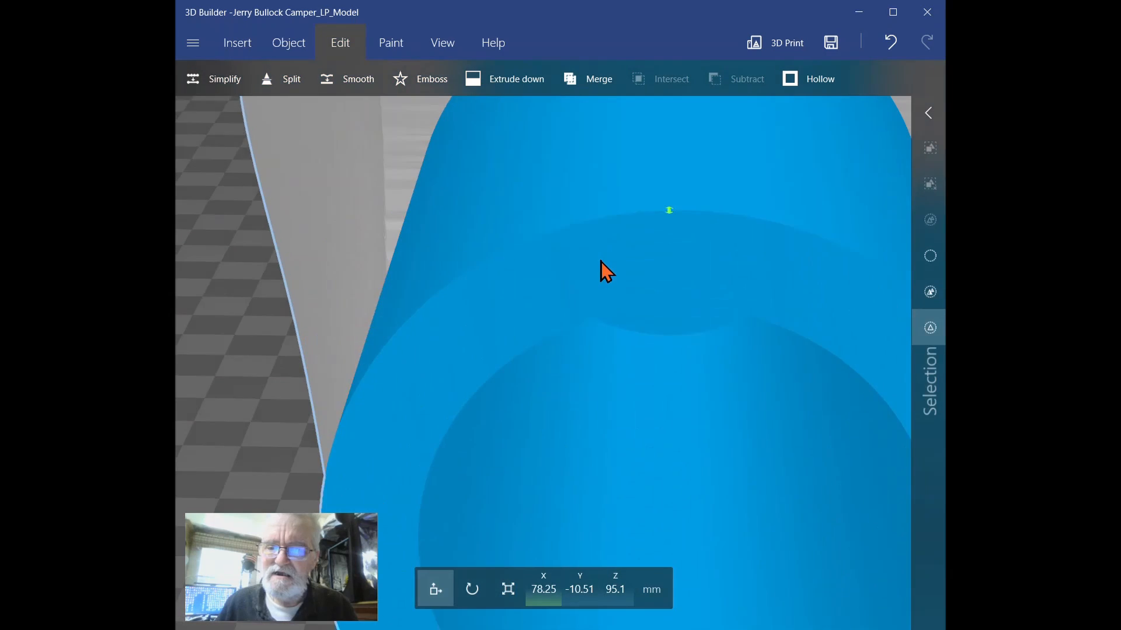
pyautogui.scroll(3, 583, 243)
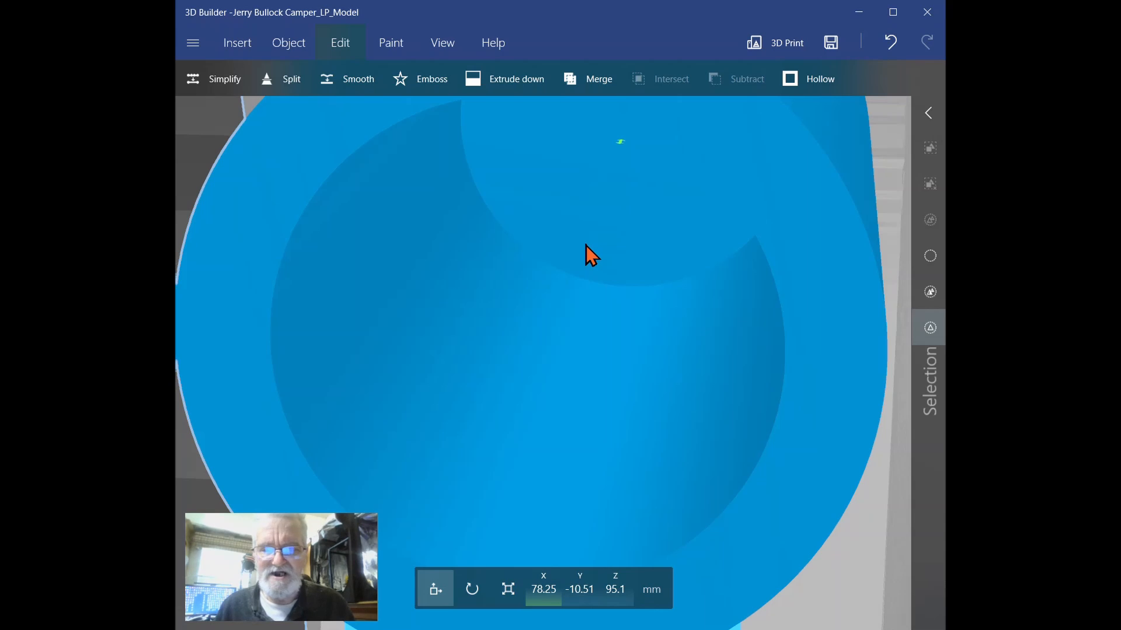
# Undo the stray model move, the subtraction, and the narrower cylinder's X and Z shifts.
pyautogui.hotkey('ctrl', 'z')
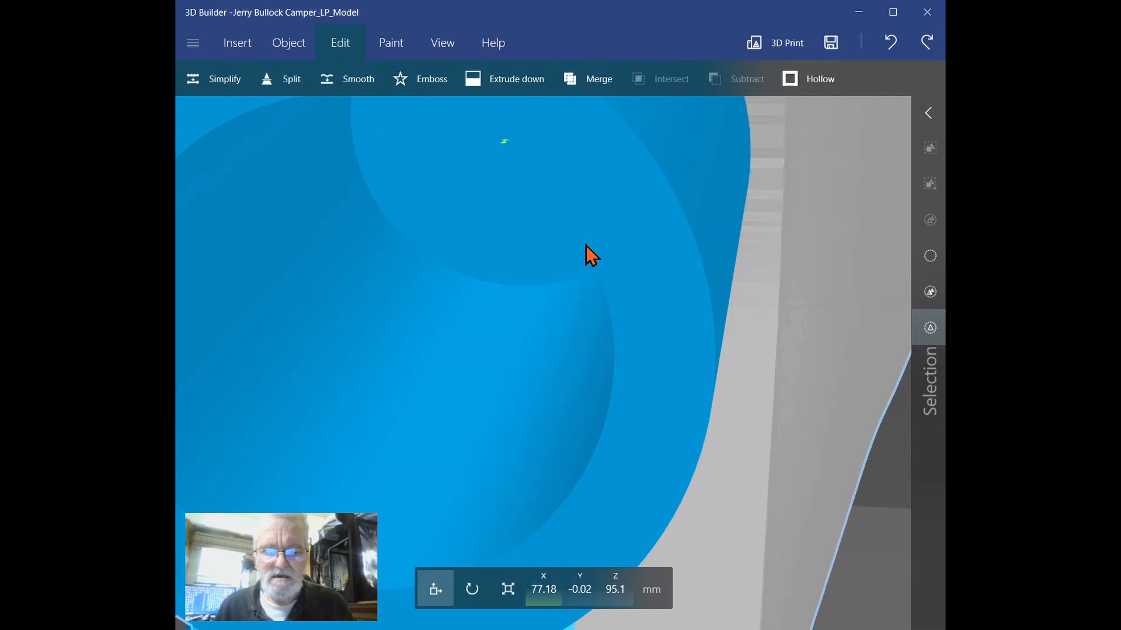
pyautogui.click(586, 245)
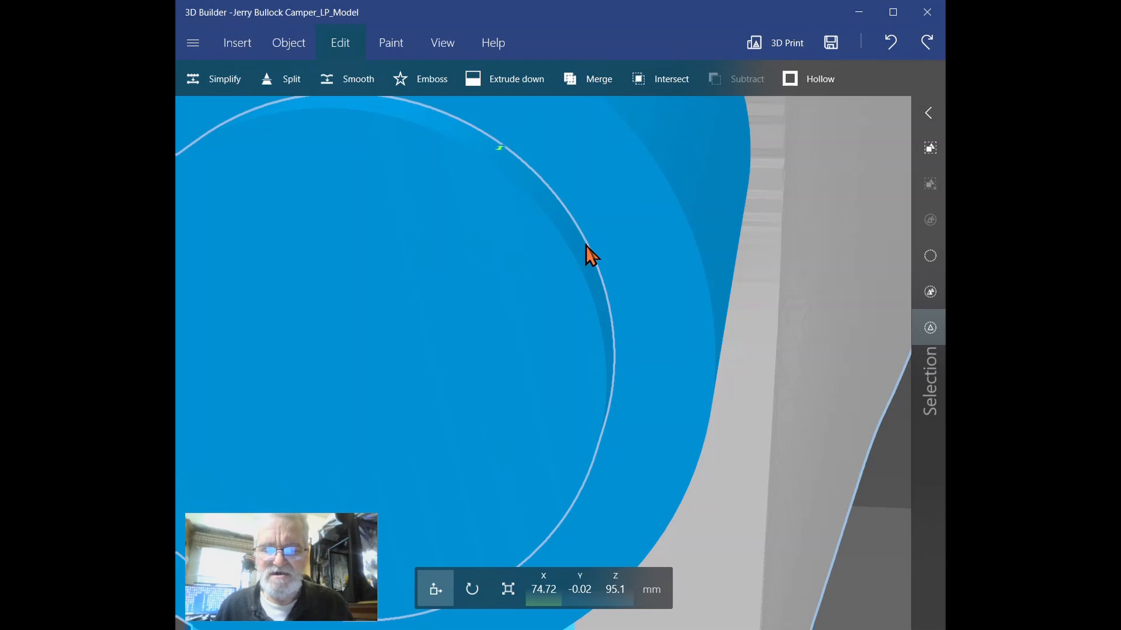
pyautogui.click(586, 245)
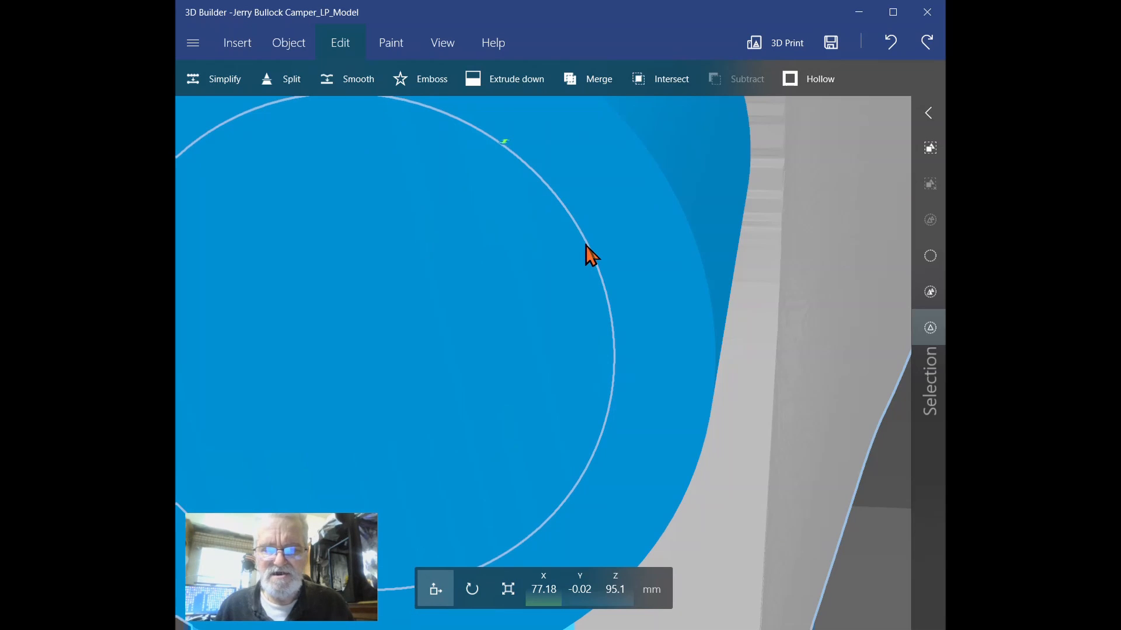
pyautogui.click(586, 245)
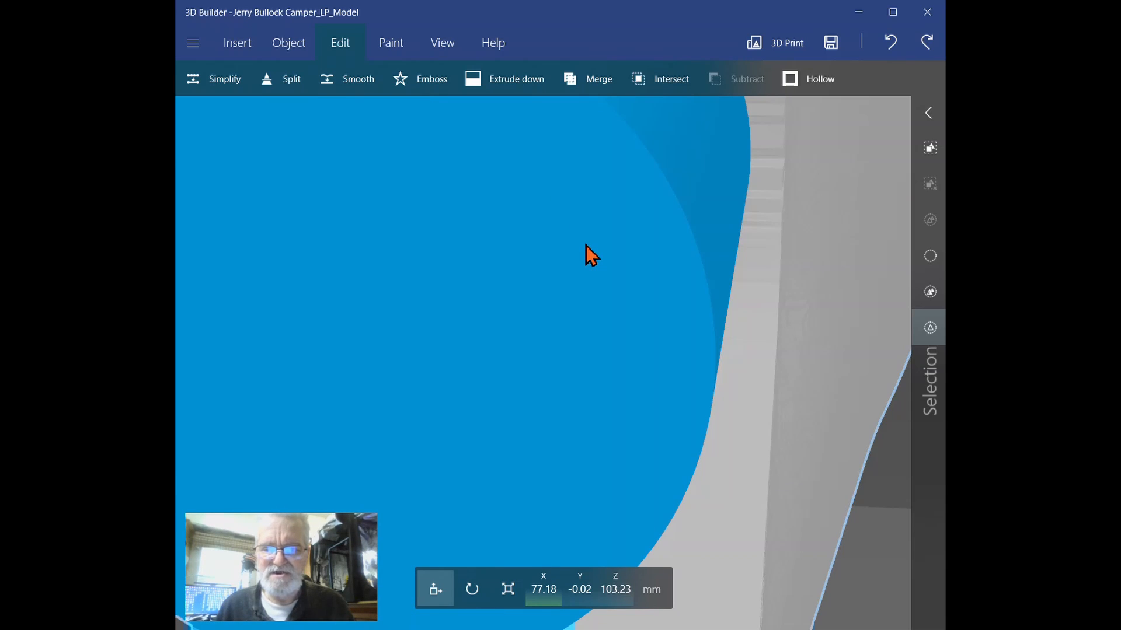
# Select only the raised 32.5 mm wide cylinder and set its length along Z to 100 mm.
pyautogui.scroll(2, 586, 245)
pyautogui.scroll(-4, 586, 245)
pyautogui.scroll(-5, 586, 245)
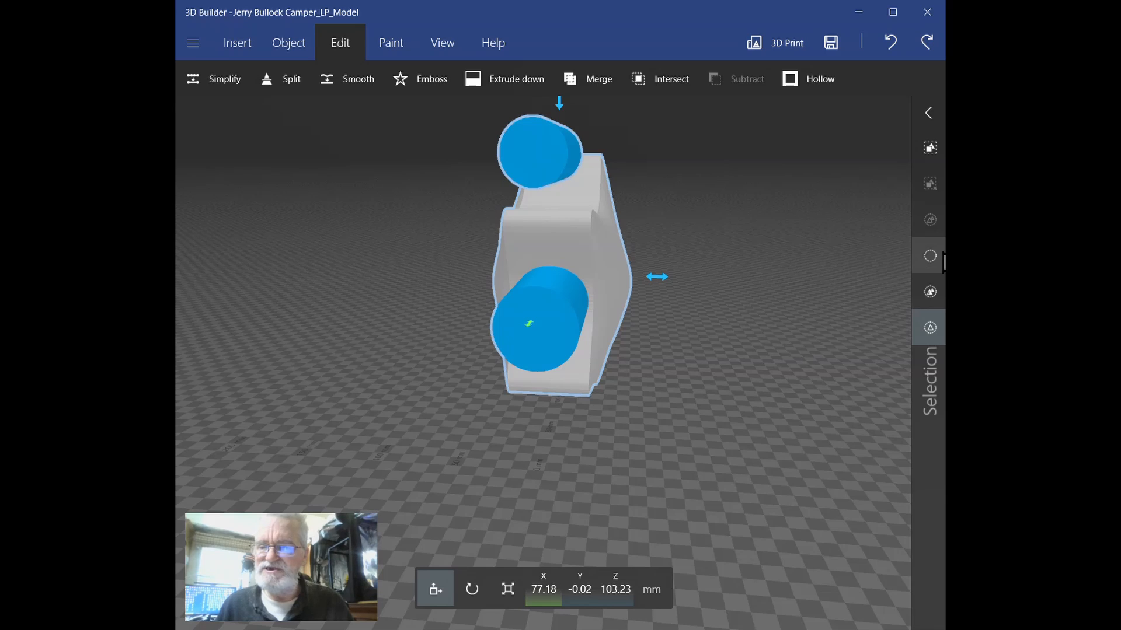
pyautogui.click(929, 257)
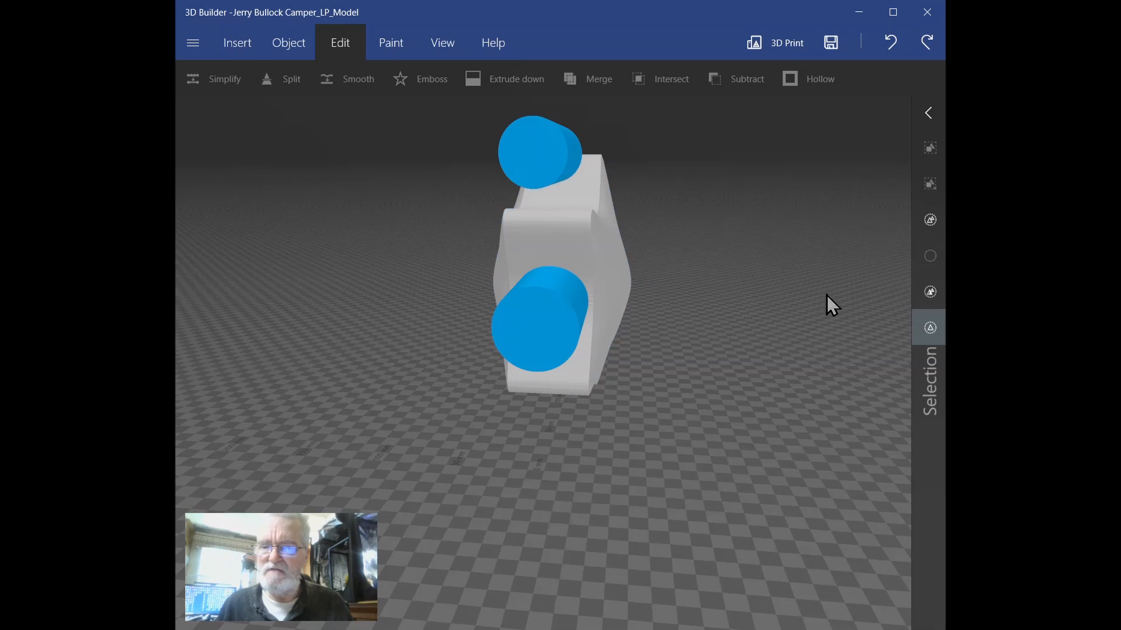
pyautogui.click(538, 175)
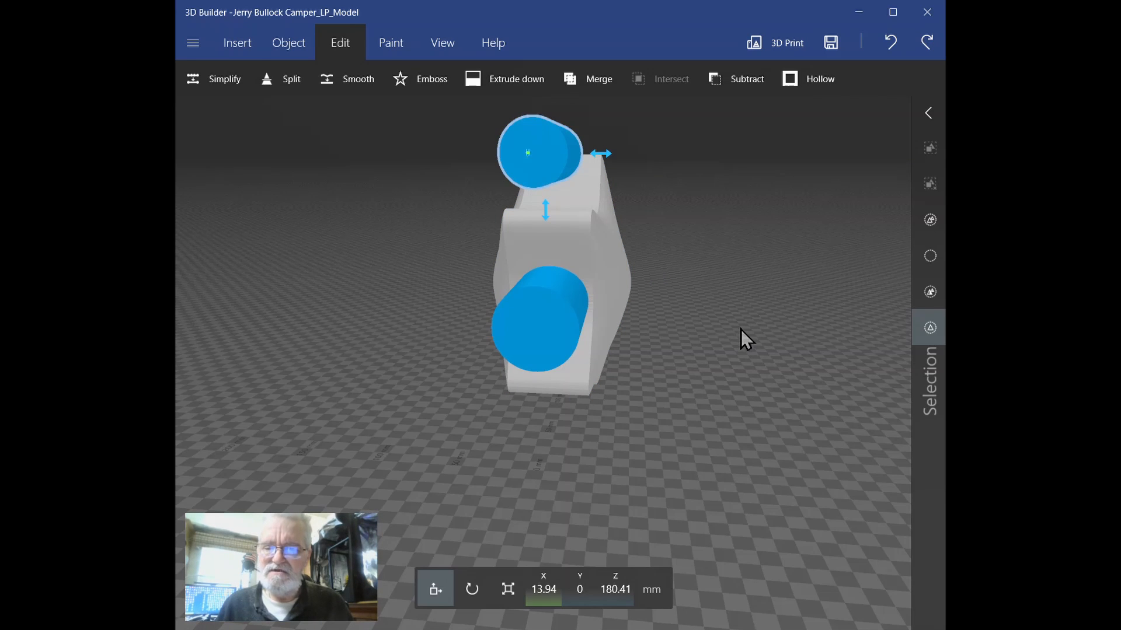
pyautogui.moveTo(737, 331); pyautogui.dragTo(502, 337)
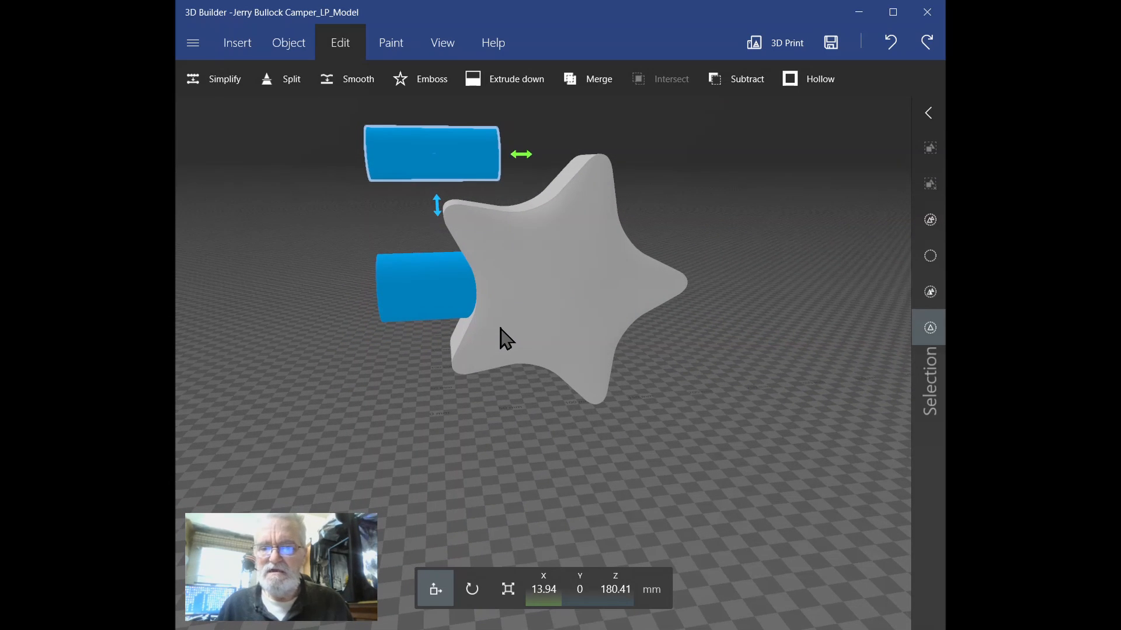
pyautogui.click(503, 587)
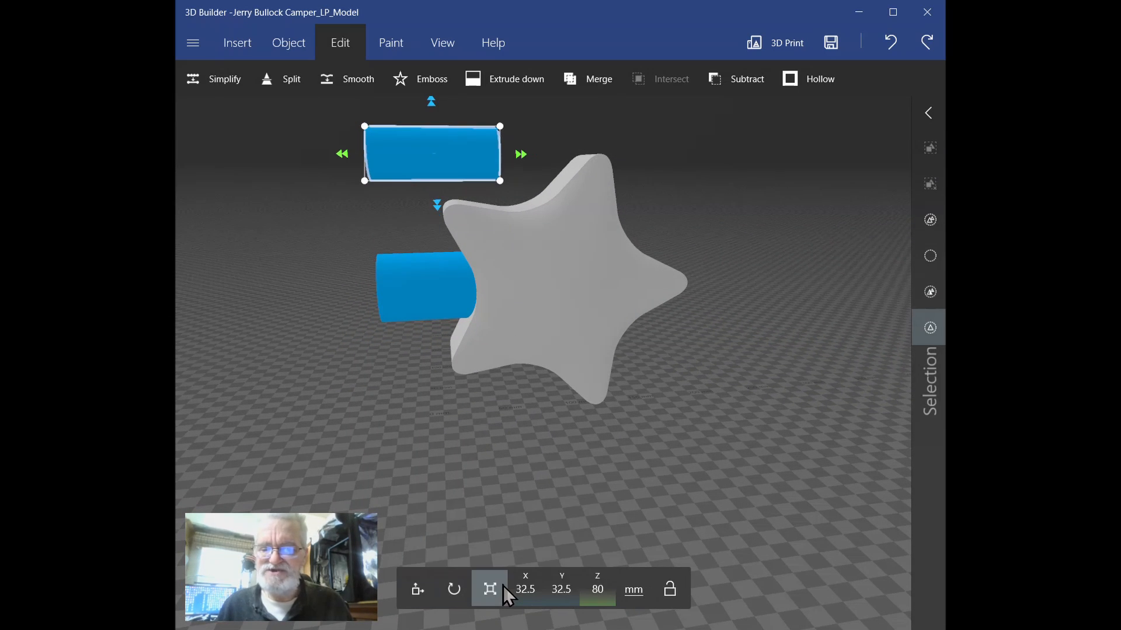
pyautogui.click(597, 594)
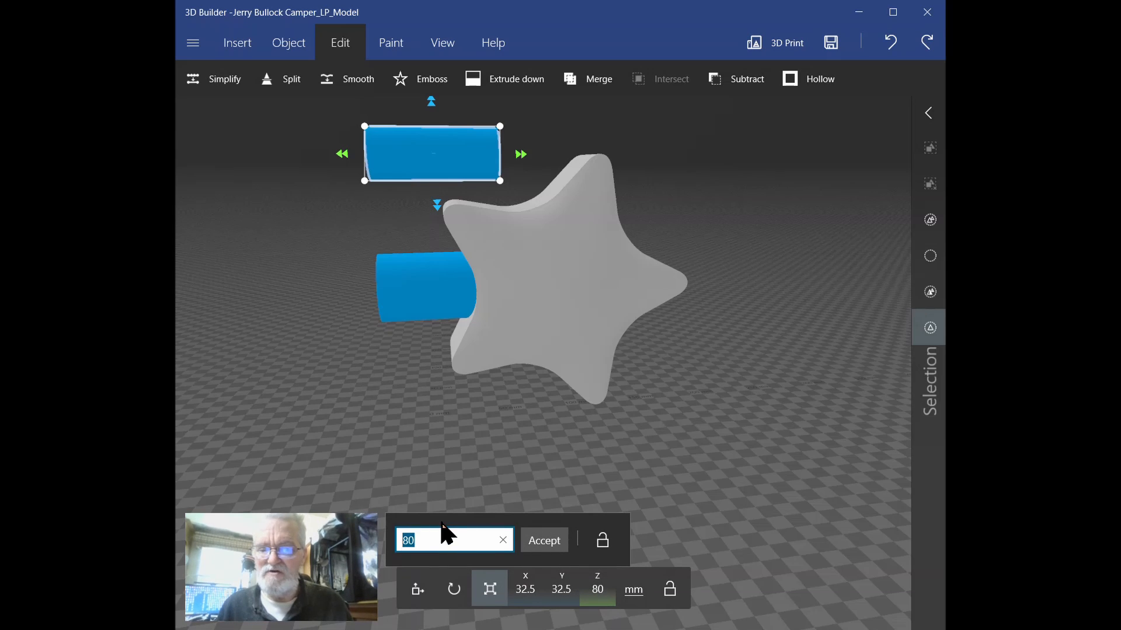
pyautogui.click(440, 544)
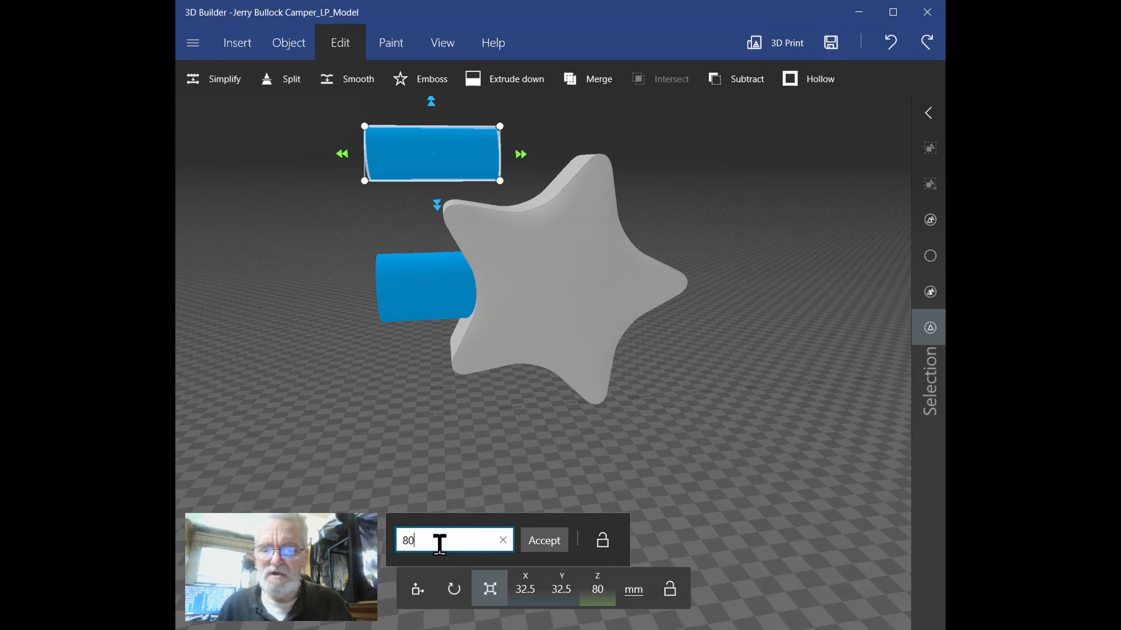
pyautogui.press('BackSpace')
pyautogui.press('BackSpace')
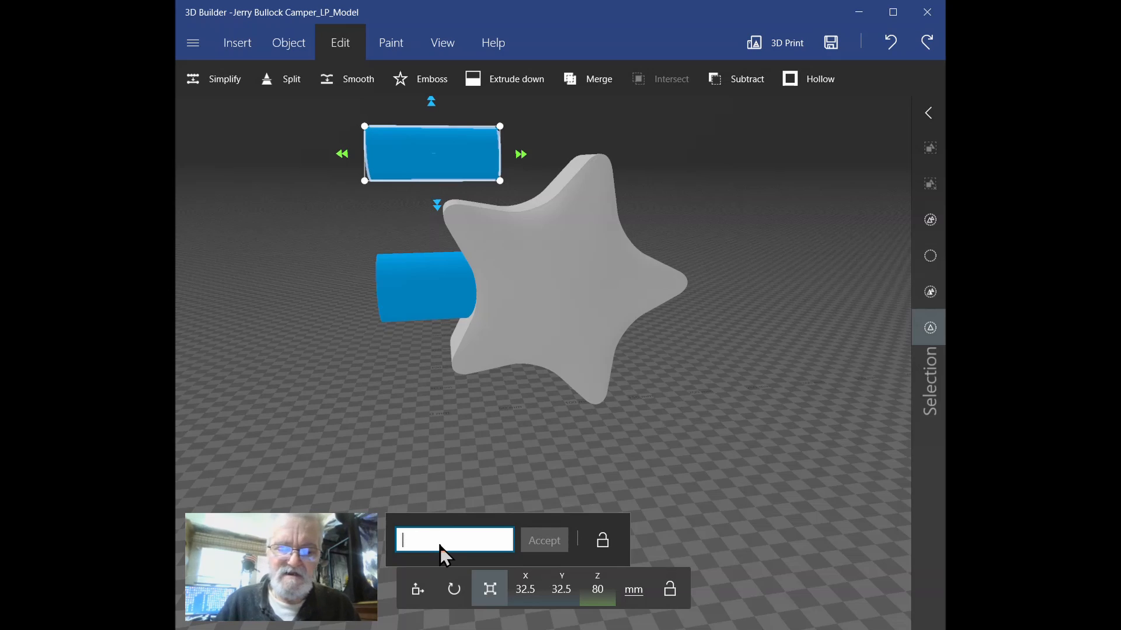
pyautogui.write('100')
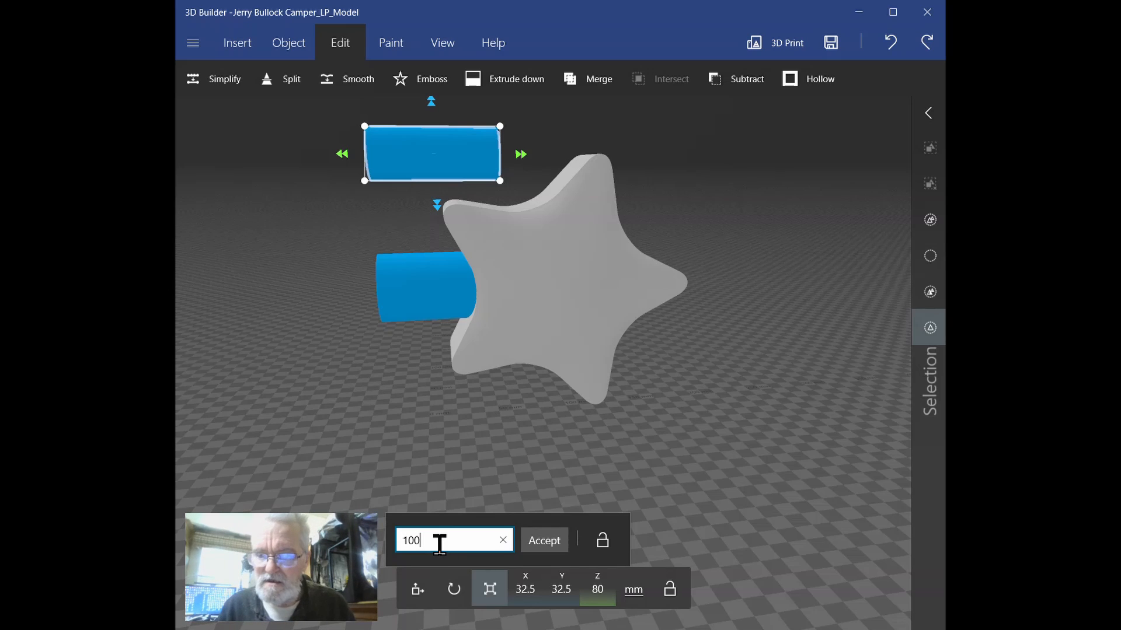
pyautogui.press('Return')
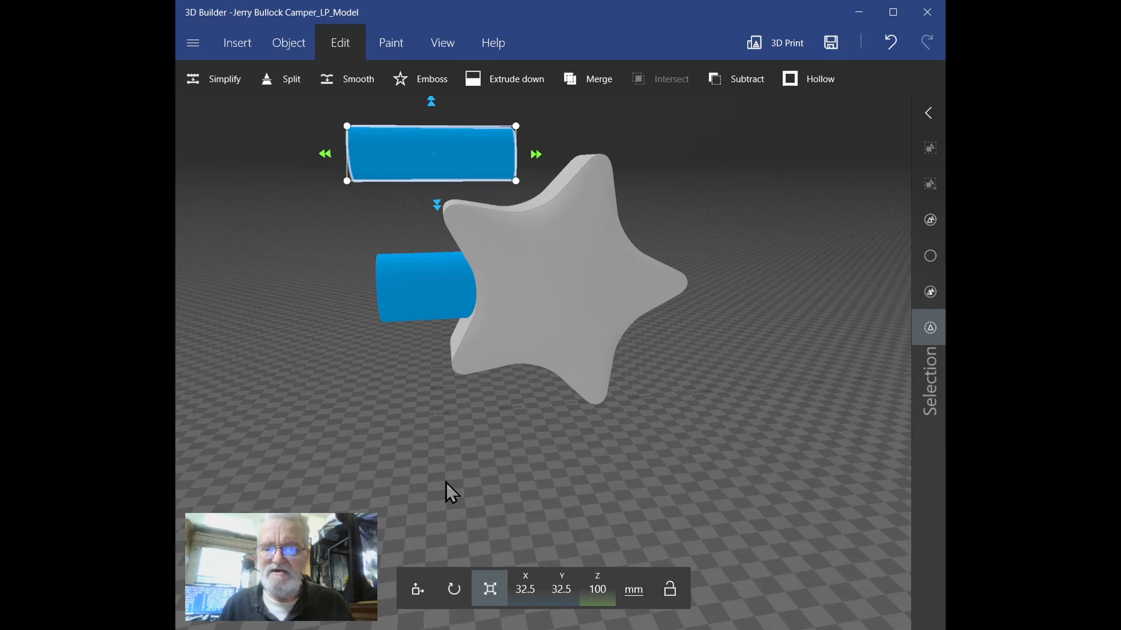
# Lower the 100 mm long cylinder to a Z position of about 95.1 mm and subtract it from the star and its base.
pyautogui.click(425, 595)
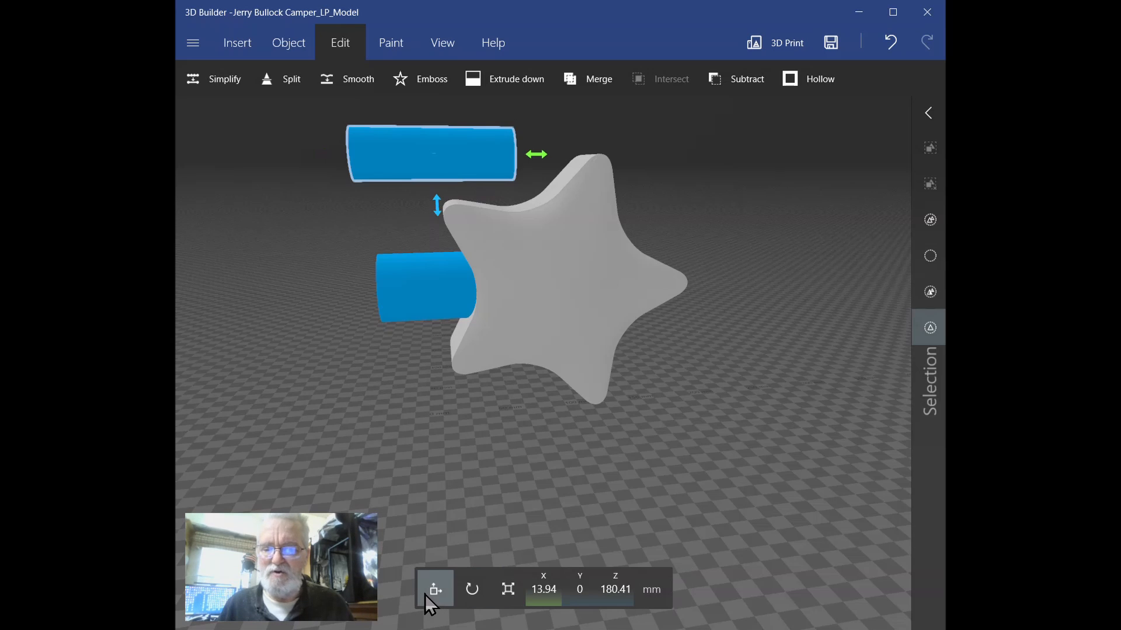
pyautogui.moveTo(427, 468); pyautogui.dragTo(685, 469, button='right')
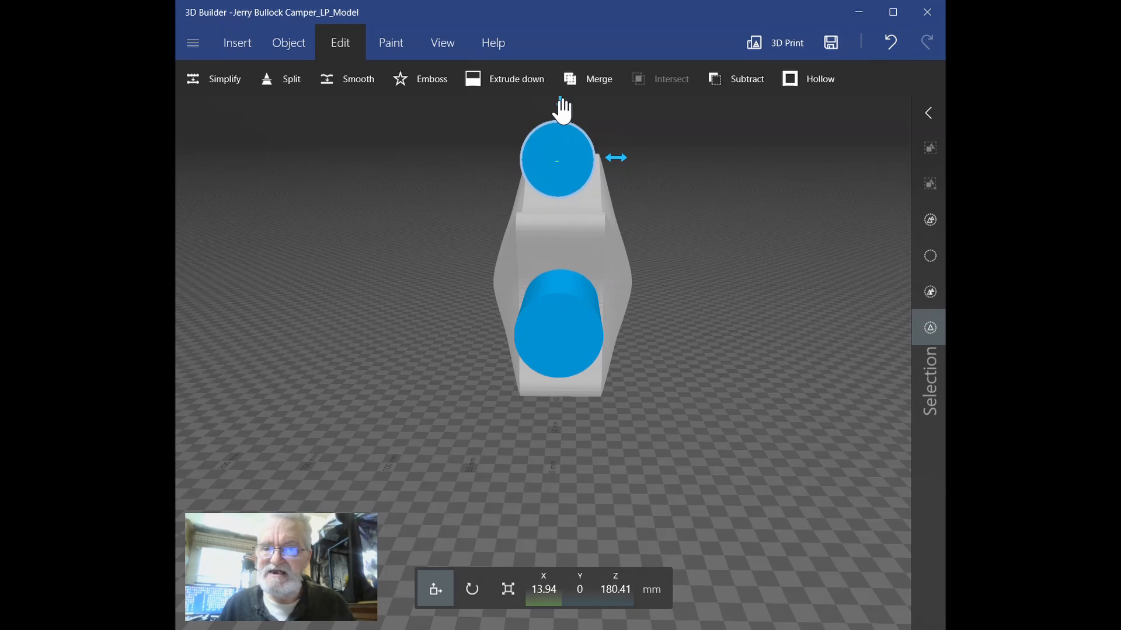
pyautogui.moveTo(559, 123); pyautogui.dragTo(519, 278)
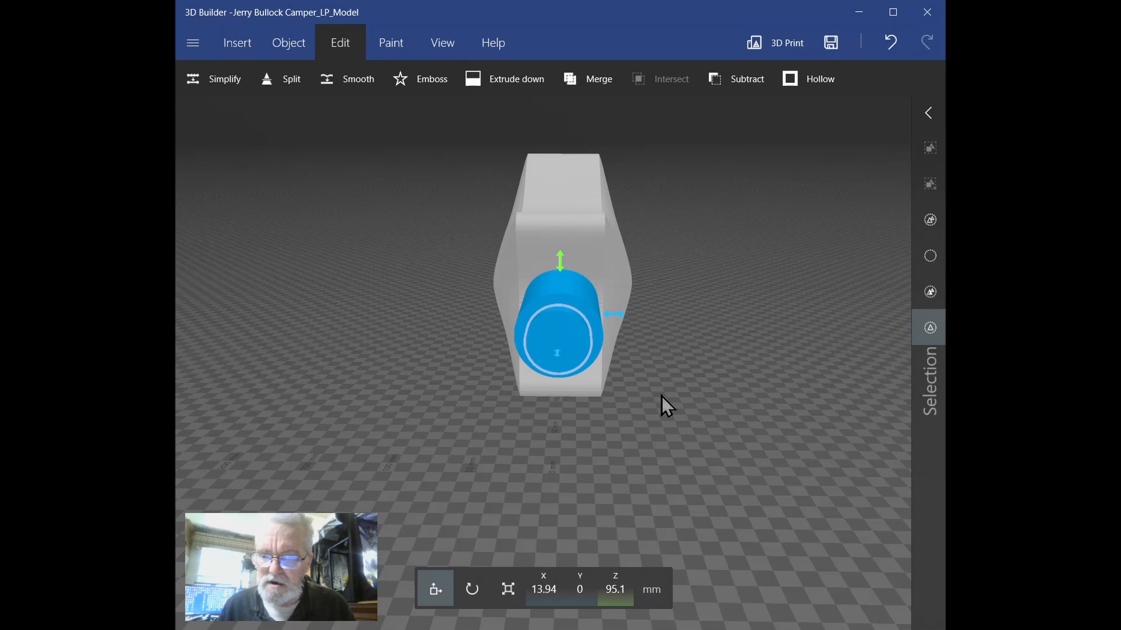
pyautogui.moveTo(682, 394); pyautogui.dragTo(447, 414, button='right')
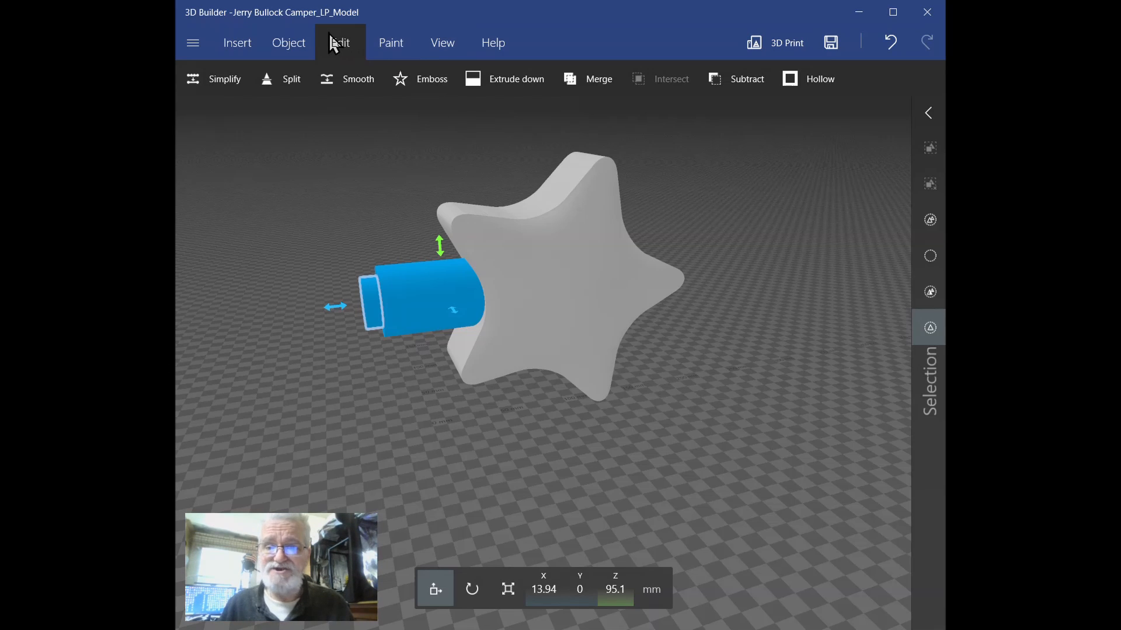
pyautogui.click(741, 79)
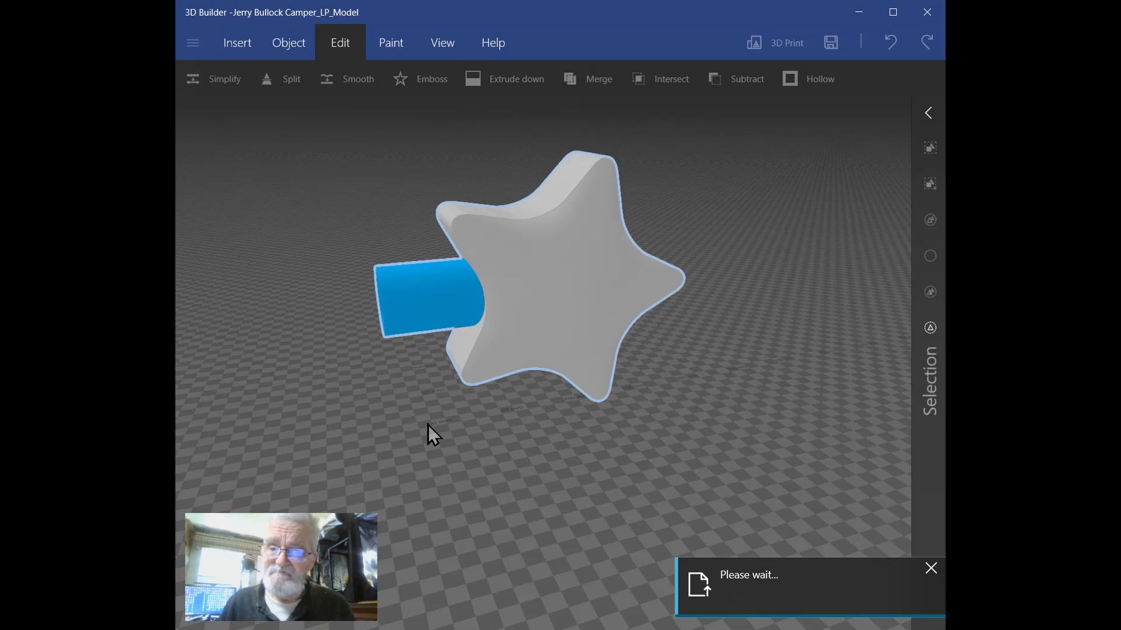
# Inspect the depth and wall thickness of the new bore close up from the base's open end.
pyautogui.moveTo(504, 435); pyautogui.dragTo(658, 381)
pyautogui.scroll(-3, 531, 300)
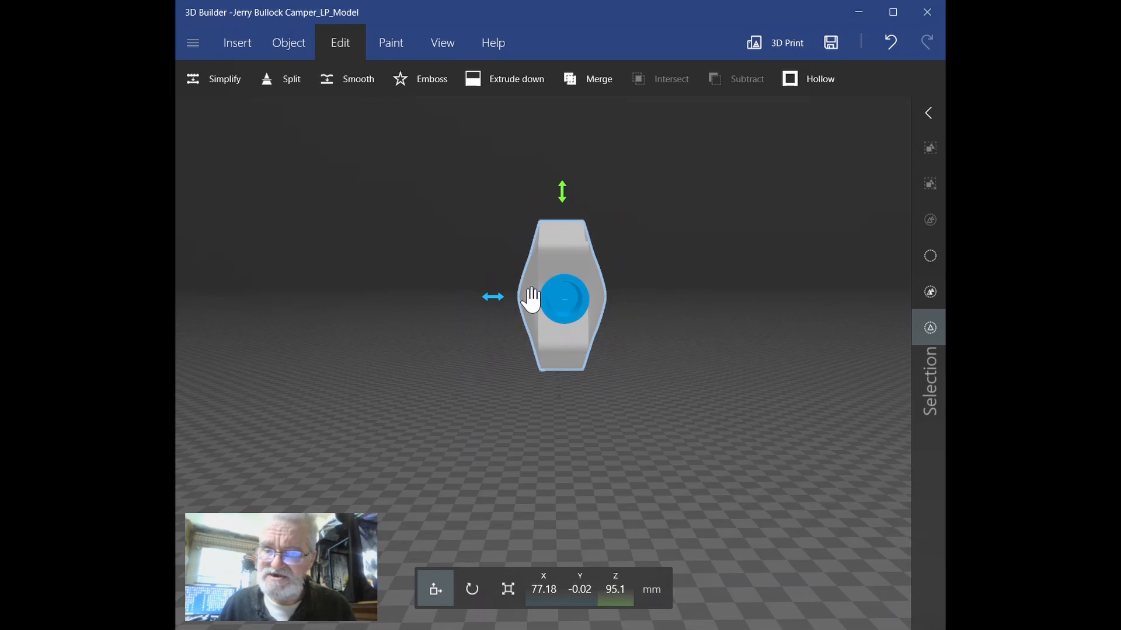
pyautogui.scroll(5, 531, 300)
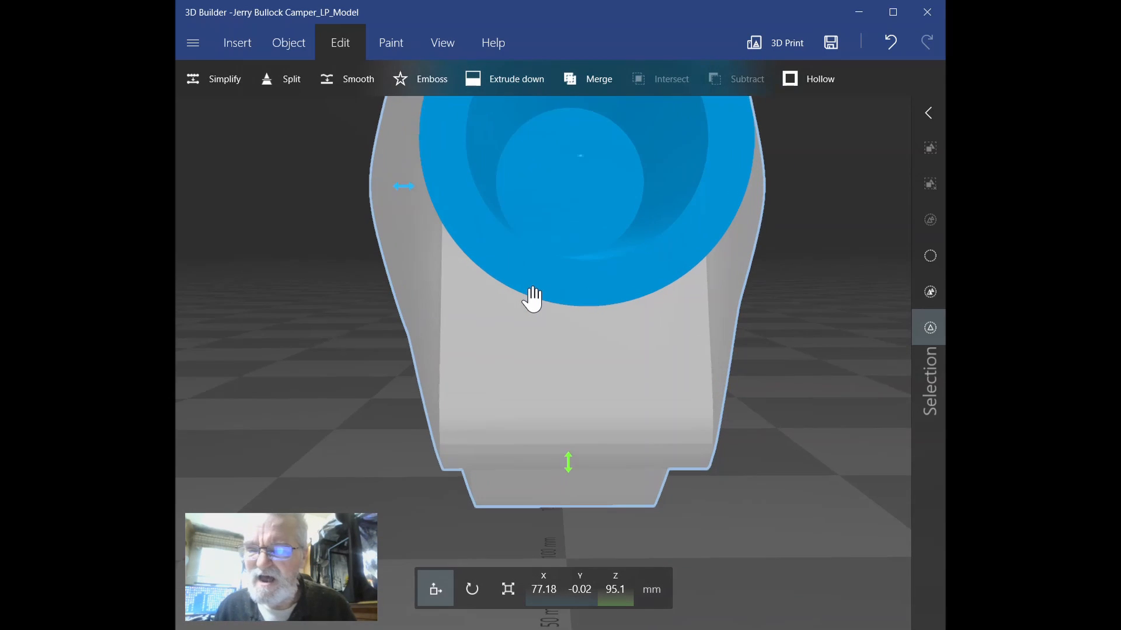
pyautogui.scroll(1, 531, 299)
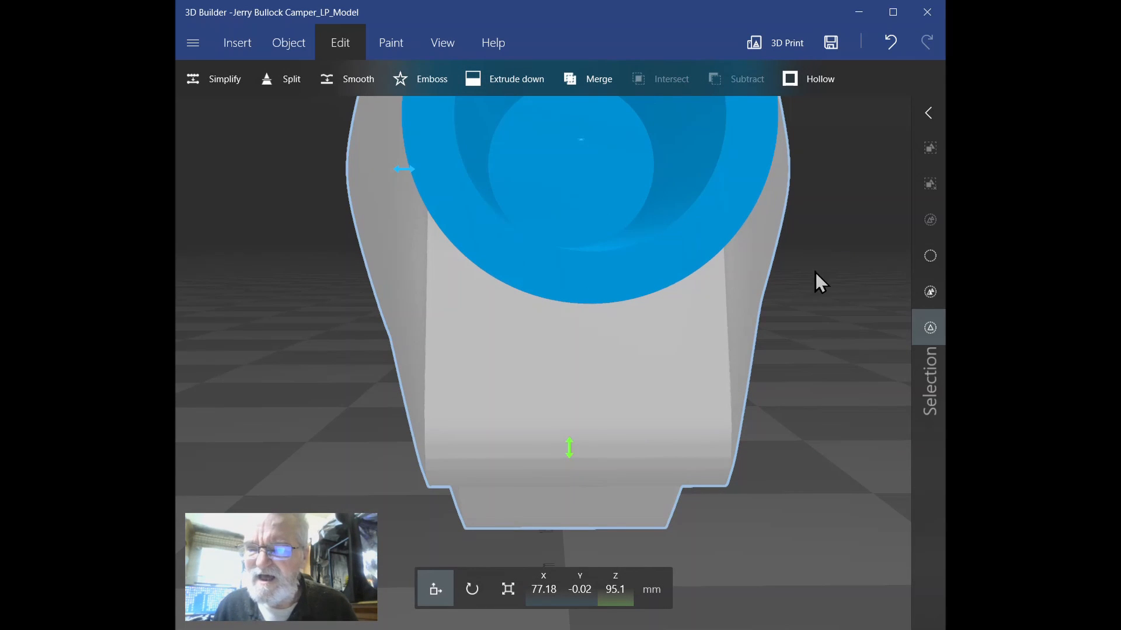
pyautogui.moveTo(815, 272)
pyautogui.mouseDown()
pyautogui.moveTo(816, 315)
pyautogui.moveTo(811, 289)
pyautogui.moveTo(826, 278)
pyautogui.moveTo(811, 261)
pyautogui.moveTo(786, 272)
pyautogui.moveTo(828, 265)
pyautogui.moveTo(800, 271)
pyautogui.mouseUp()
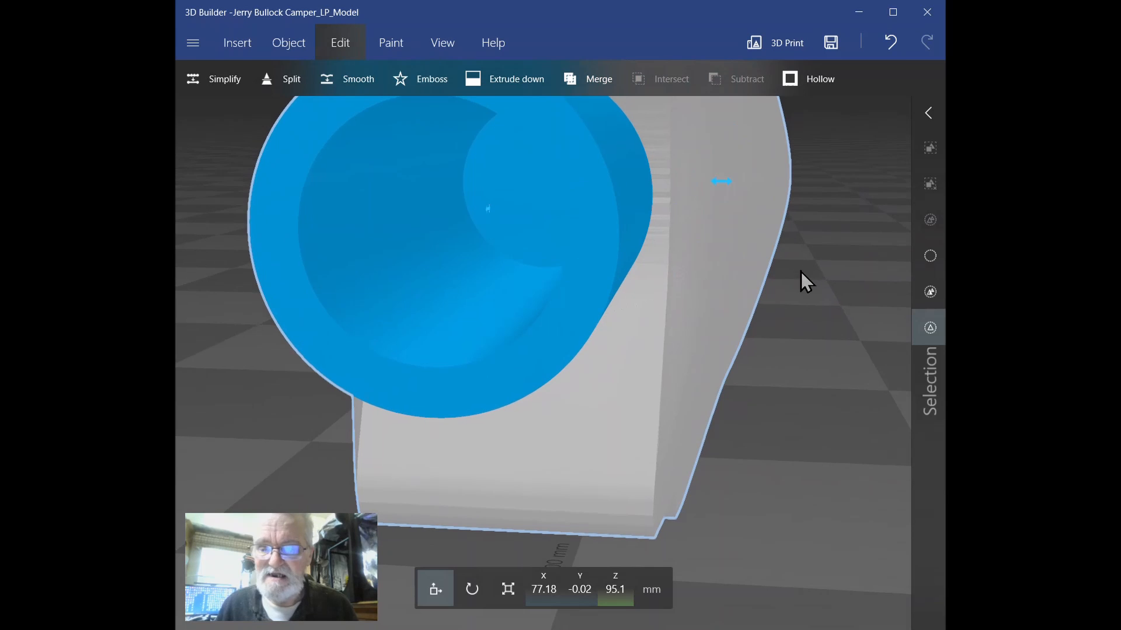
pyautogui.scroll(5, 793, 286)
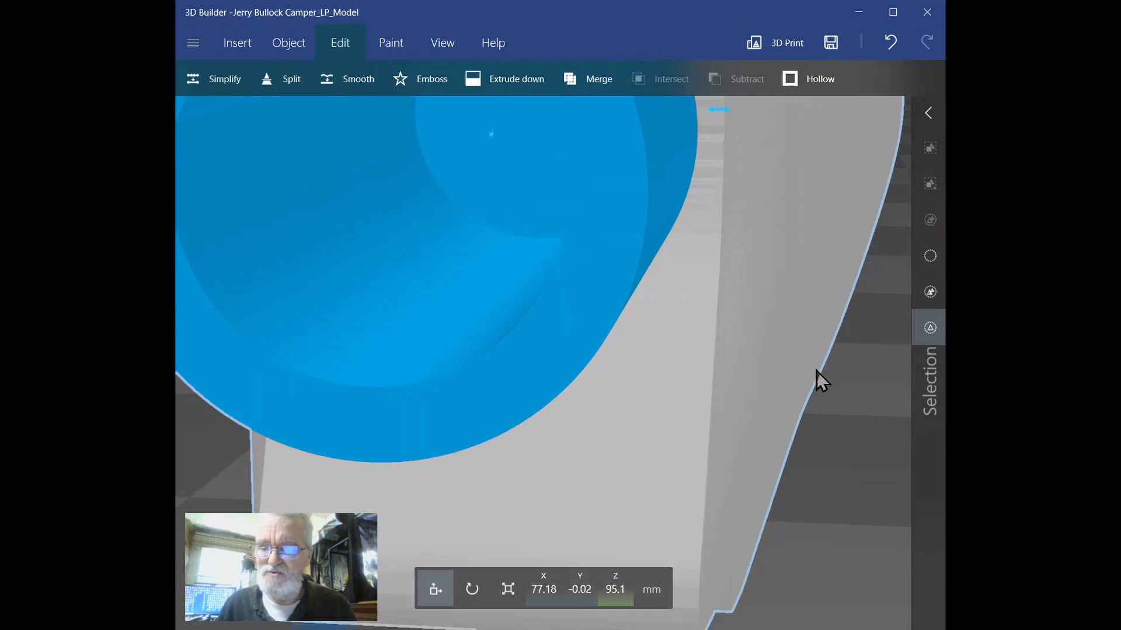
pyautogui.scroll(-5, 816, 370)
pyautogui.moveTo(816, 370); pyautogui.dragTo(400, 368)
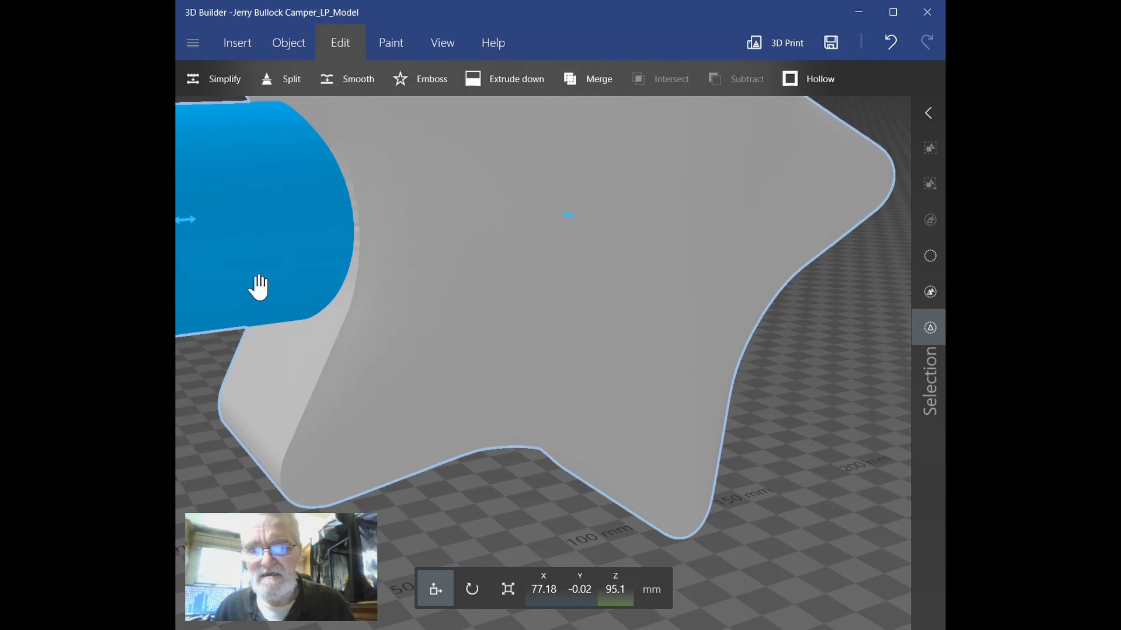
# Deselect and reselect the bored star, and examine the bore opening and the star's outer shape from the end and side.
pyautogui.click(262, 279)
pyautogui.click(262, 280)
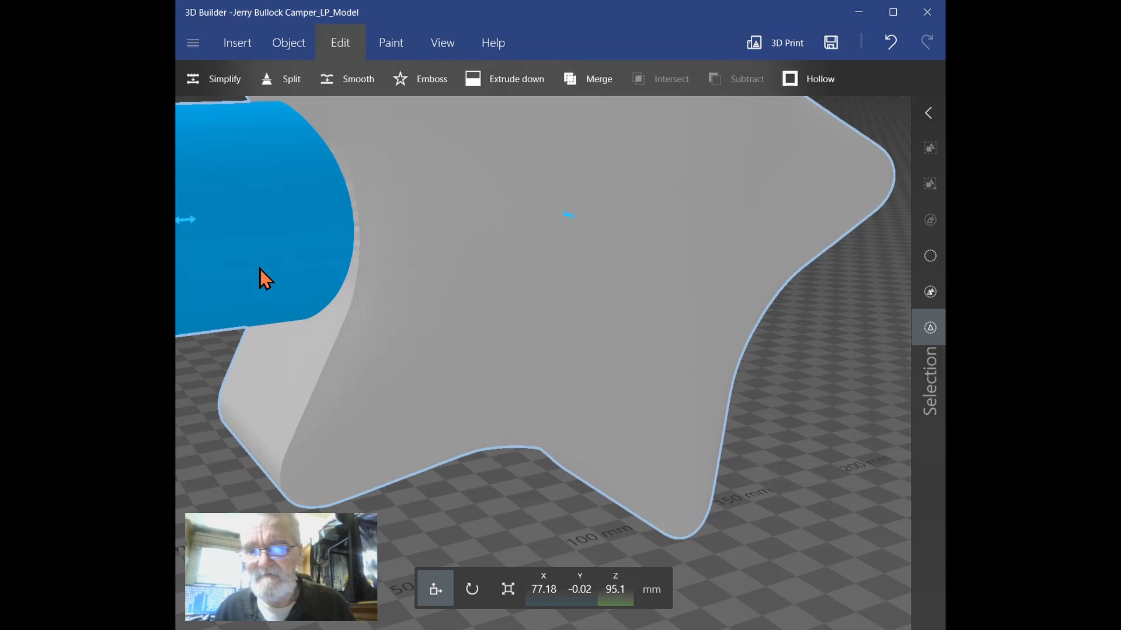
pyautogui.click(260, 272)
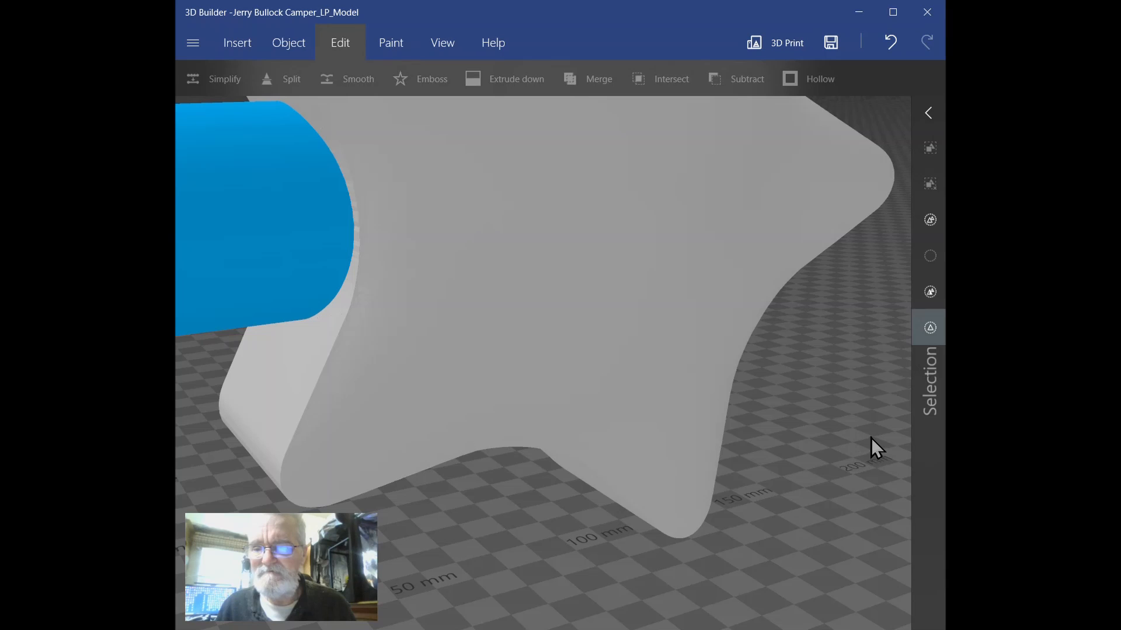
pyautogui.moveTo(838, 436); pyautogui.dragTo(972, 407)
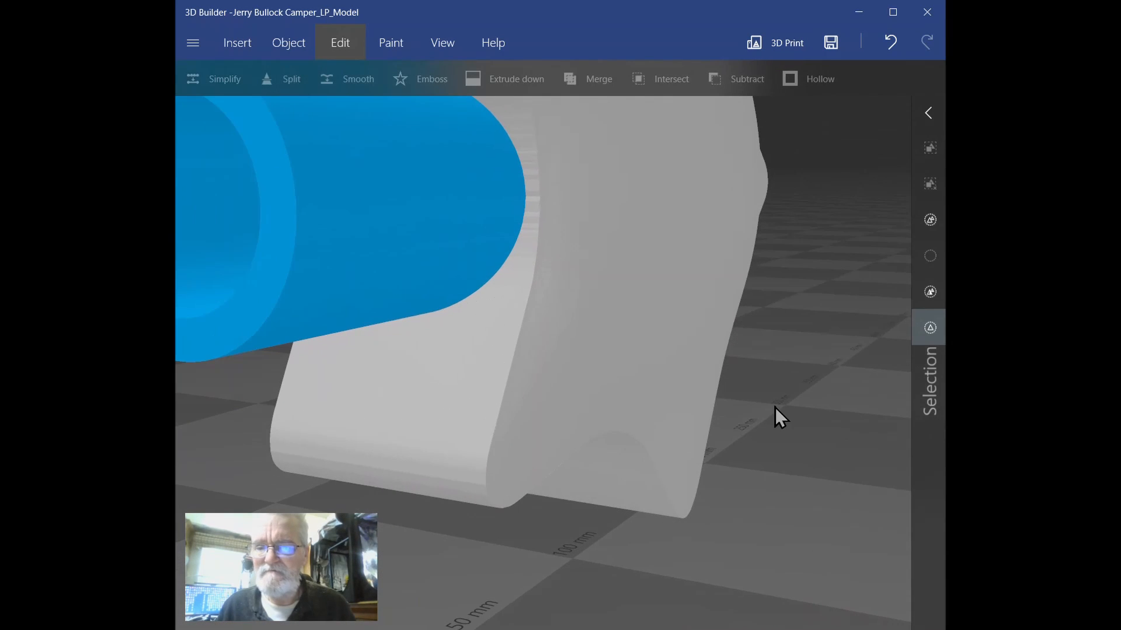
pyautogui.moveTo(736, 408); pyautogui.dragTo(825, 412)
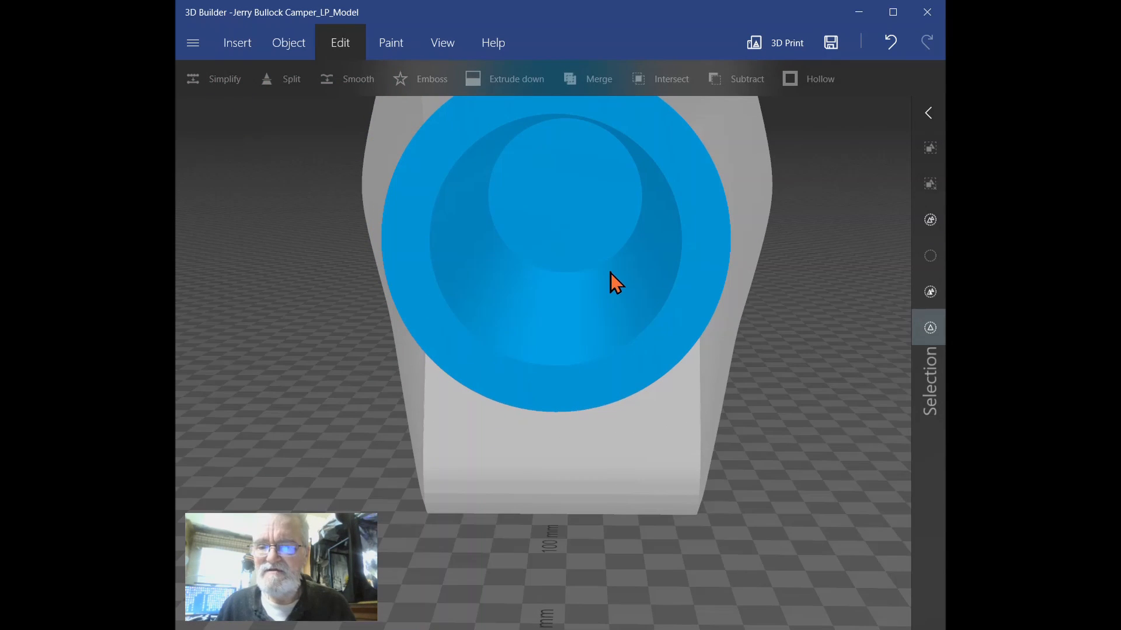
pyautogui.click(572, 223)
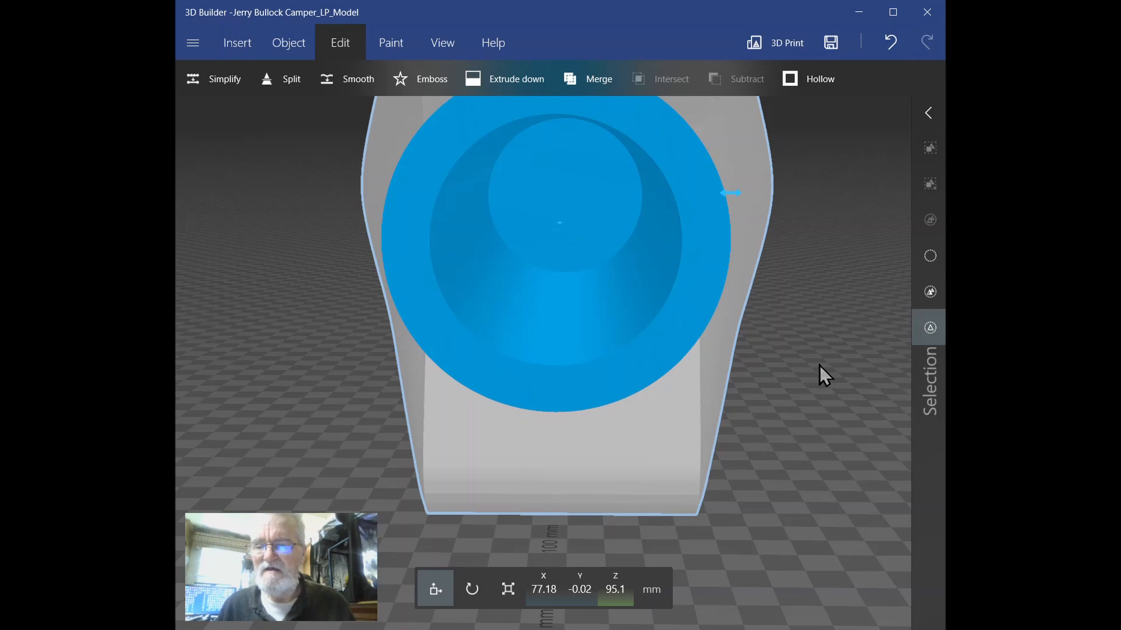
pyautogui.moveTo(807, 370); pyautogui.dragTo(551, 380)
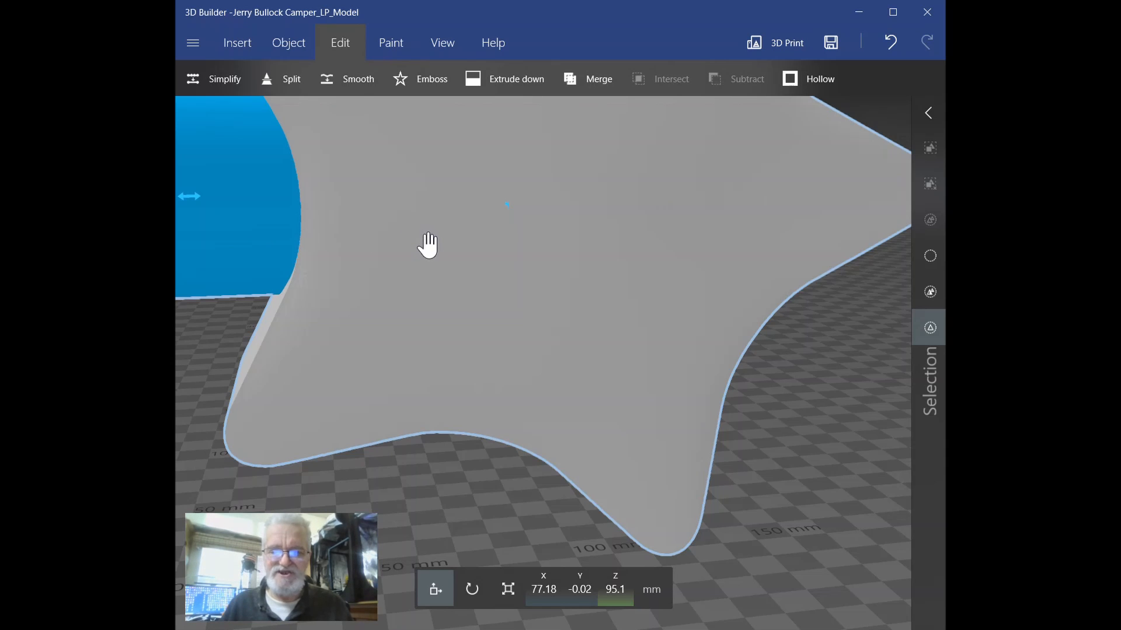
pyautogui.scroll(2, 427, 245)
pyautogui.scroll(-4, 427, 245)
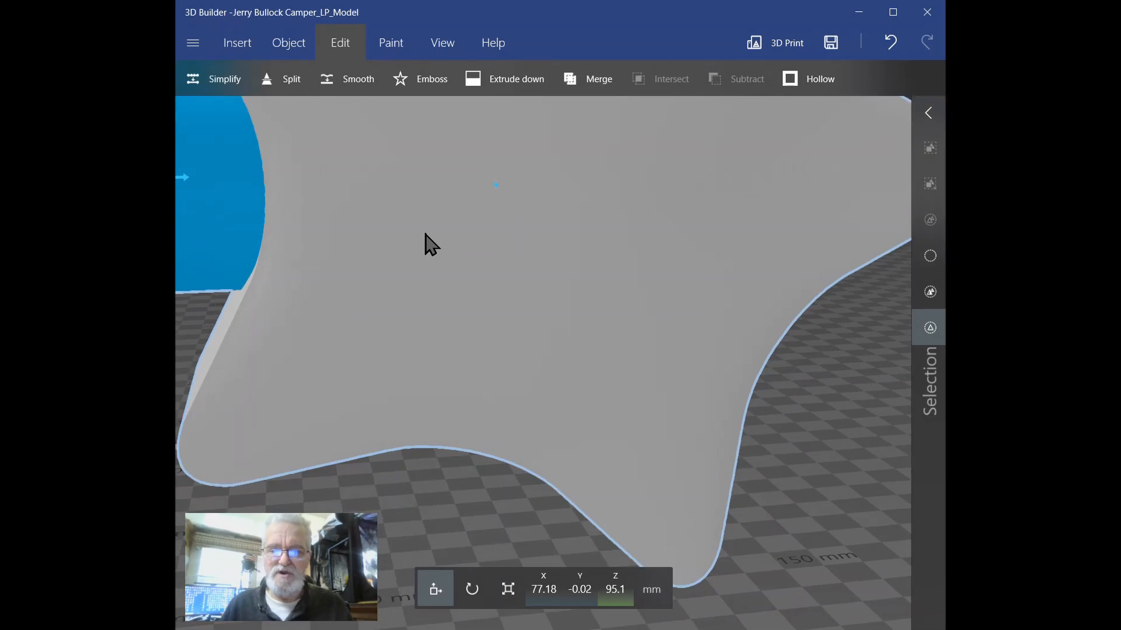
pyautogui.scroll(-2, 428, 245)
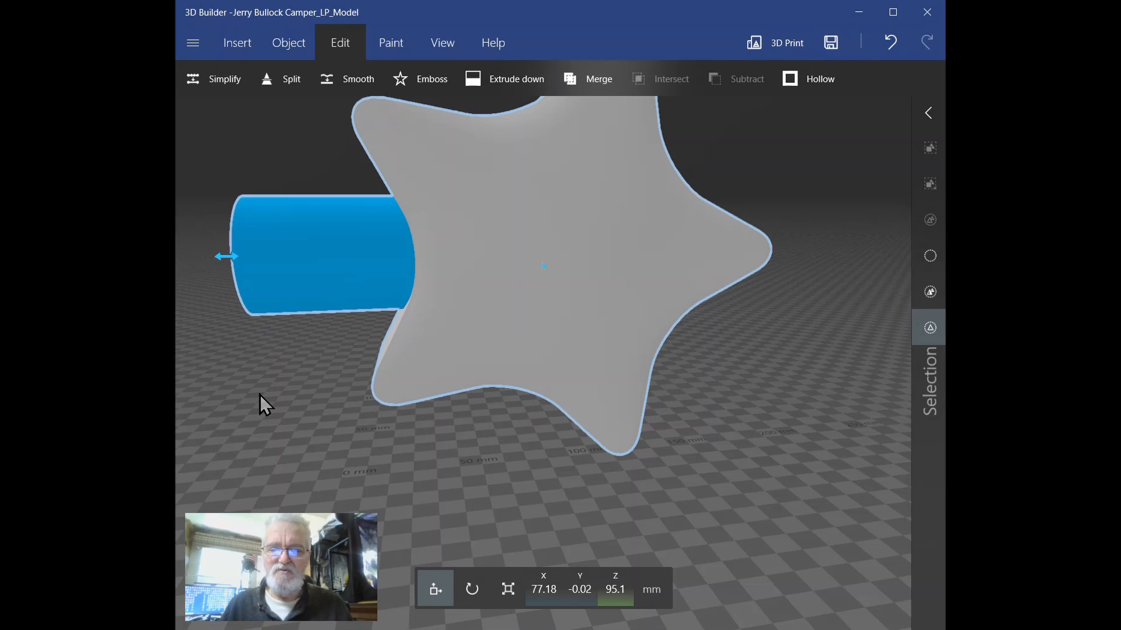
pyautogui.moveTo(260, 394); pyautogui.dragTo(454, 405, button='right')
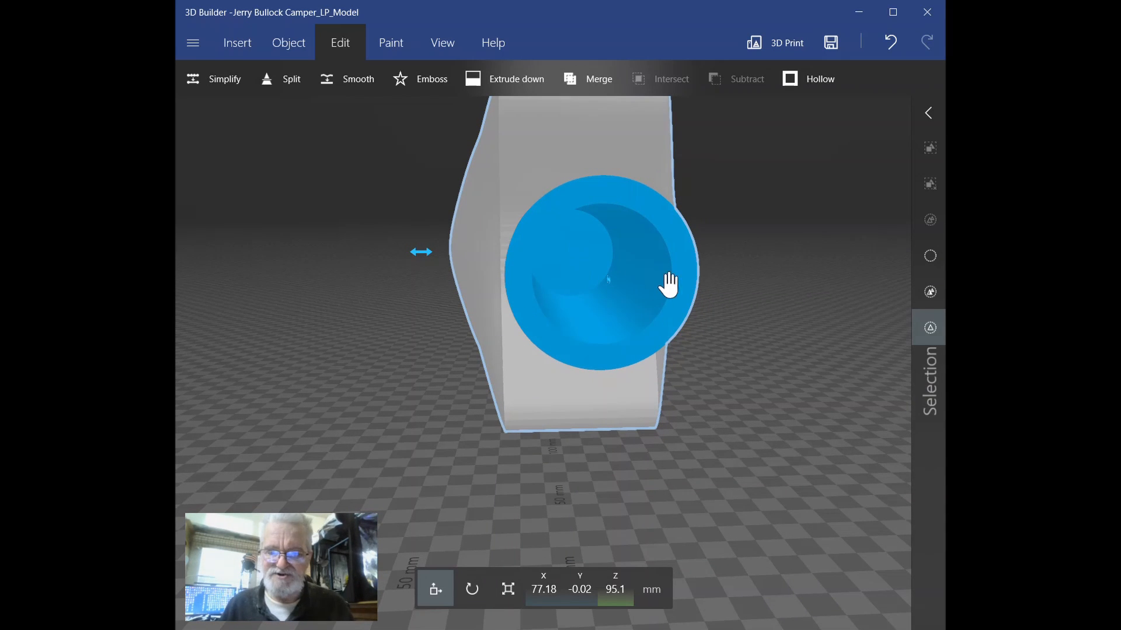
pyautogui.moveTo(767, 307); pyautogui.dragTo(462, 453, button='right')
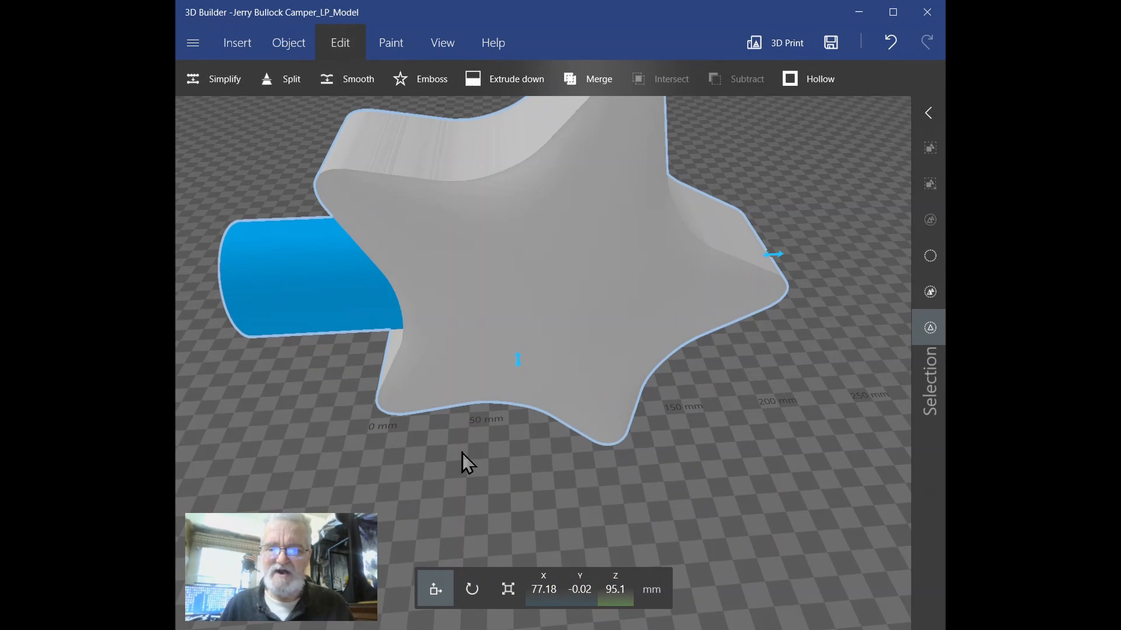
# Rotate the whole star model to a pitch of -90 degrees so its base points down.
pyautogui.click(473, 591)
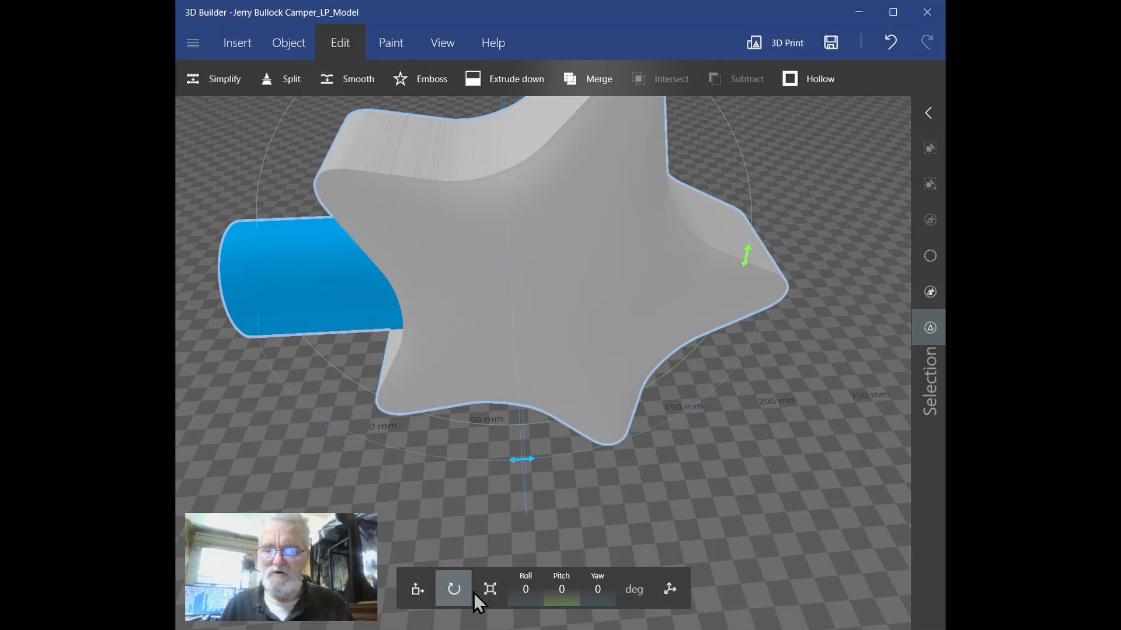
pyautogui.click(559, 590)
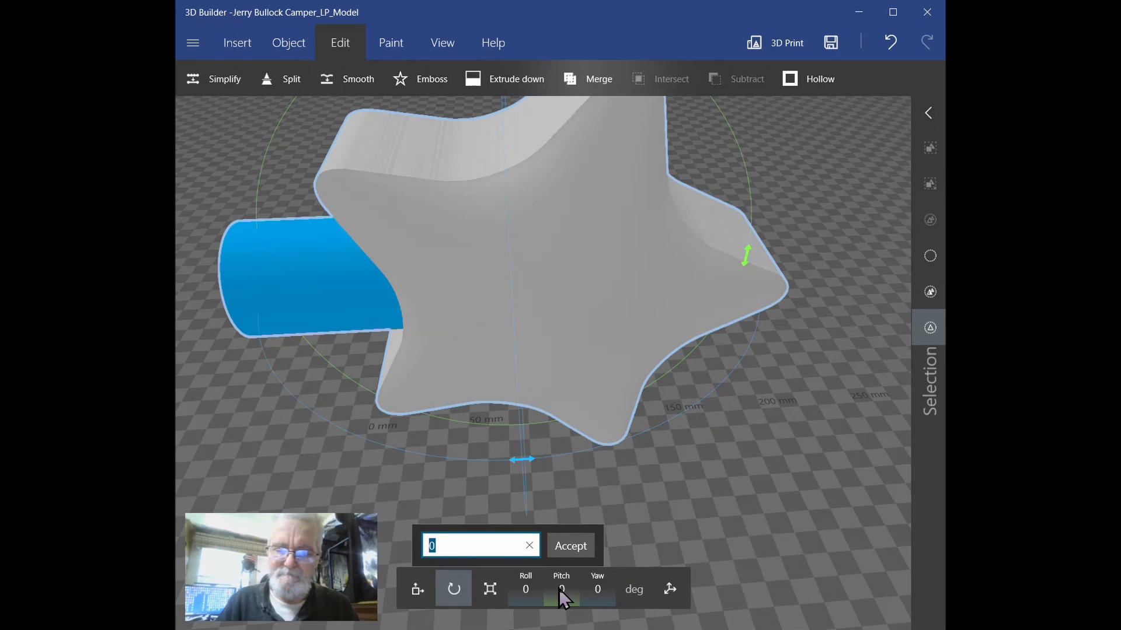
pyautogui.write('-90')
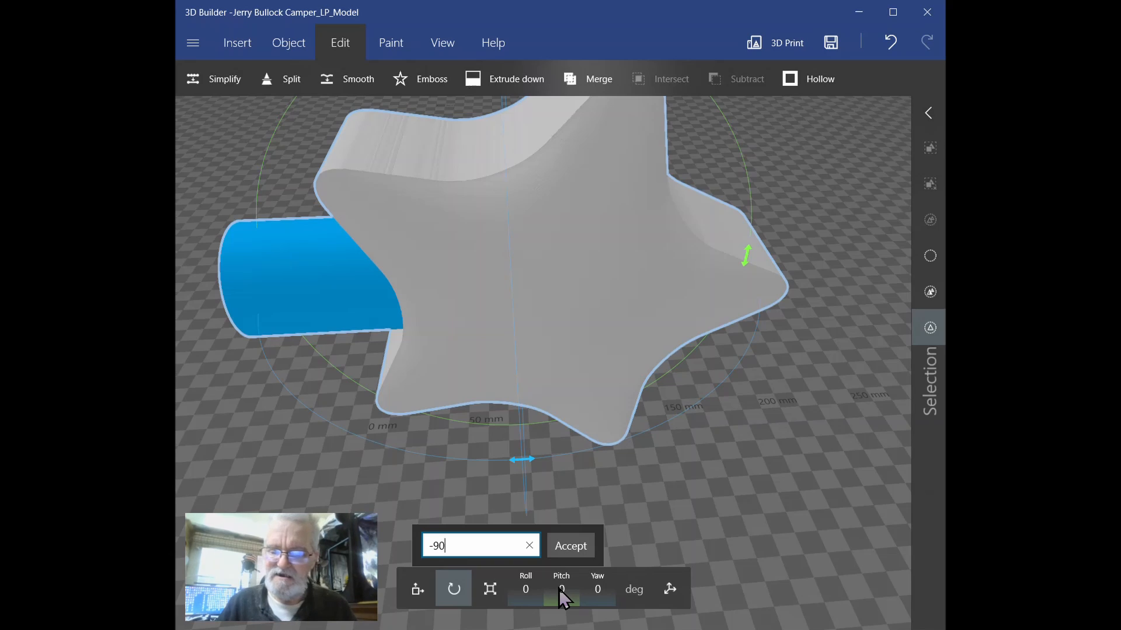
pyautogui.press('Return')
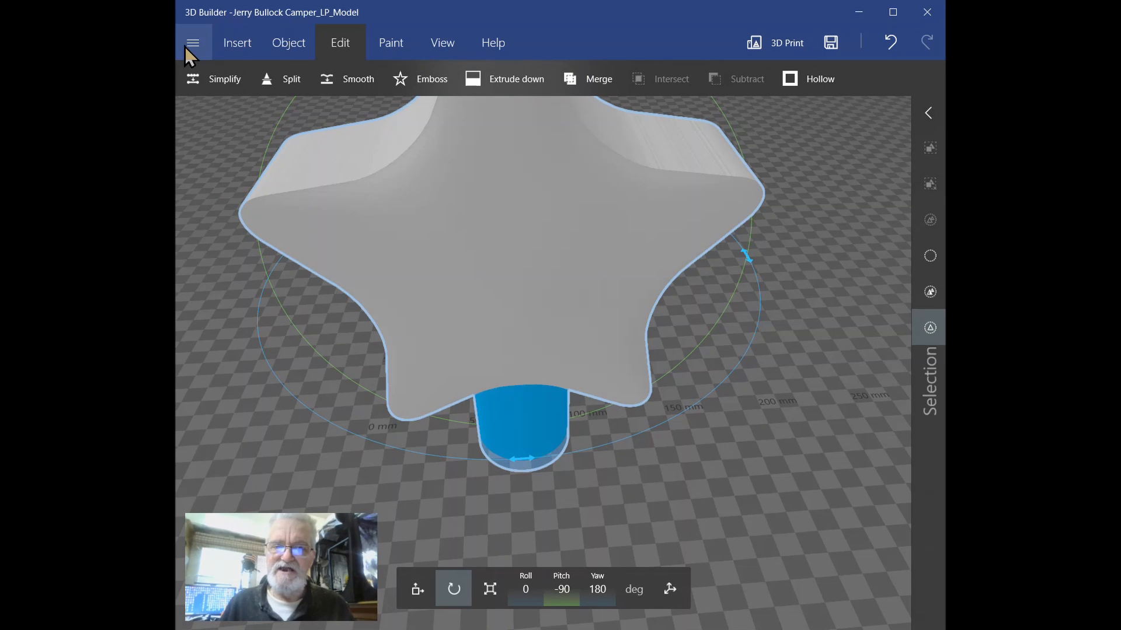
# Settle the upright star model so its cylinder base rests on the build plate.
pyautogui.click(297, 50)
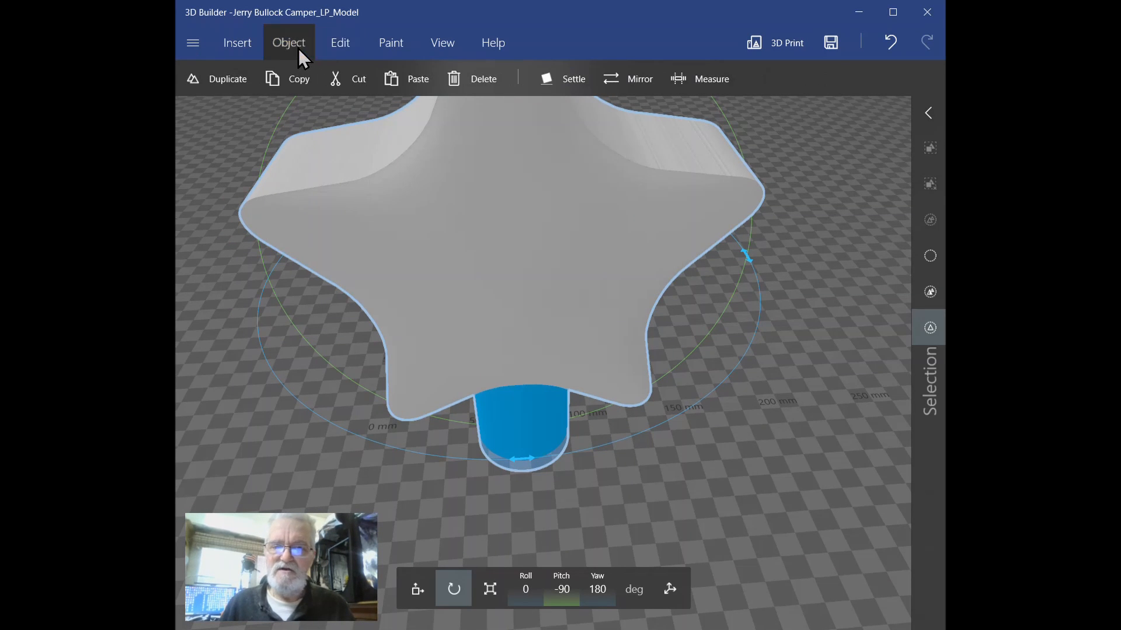
pyautogui.click(589, 80)
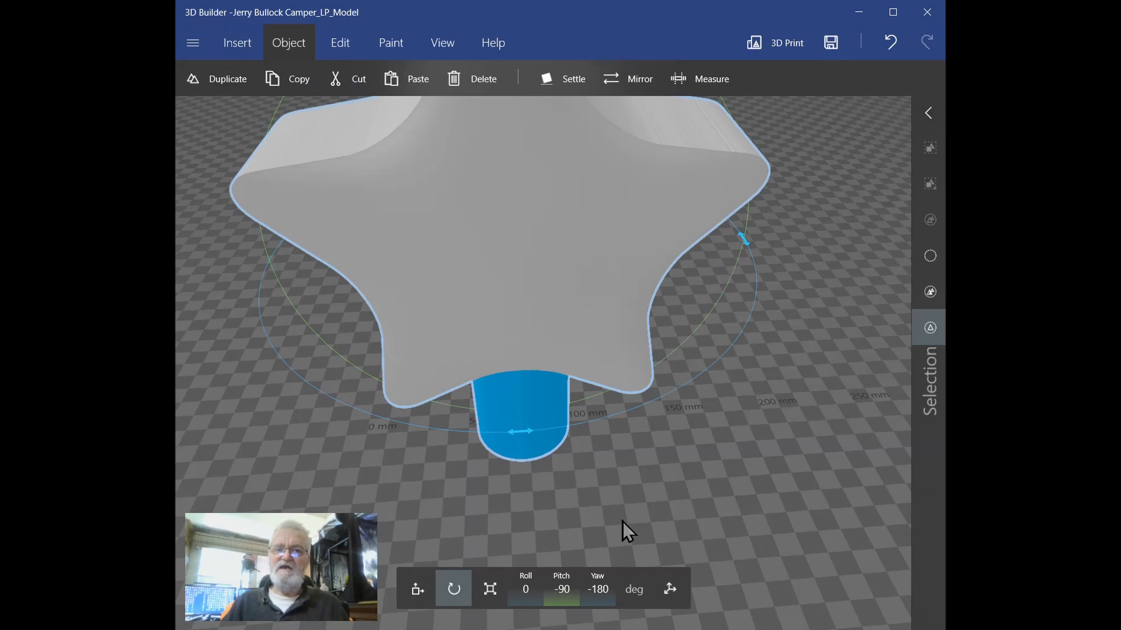
# Examine the junction between the star and its cylinder base close up, and the whole standing model from the front and slightly above.
pyautogui.moveTo(687, 525); pyautogui.dragTo(680, 448)
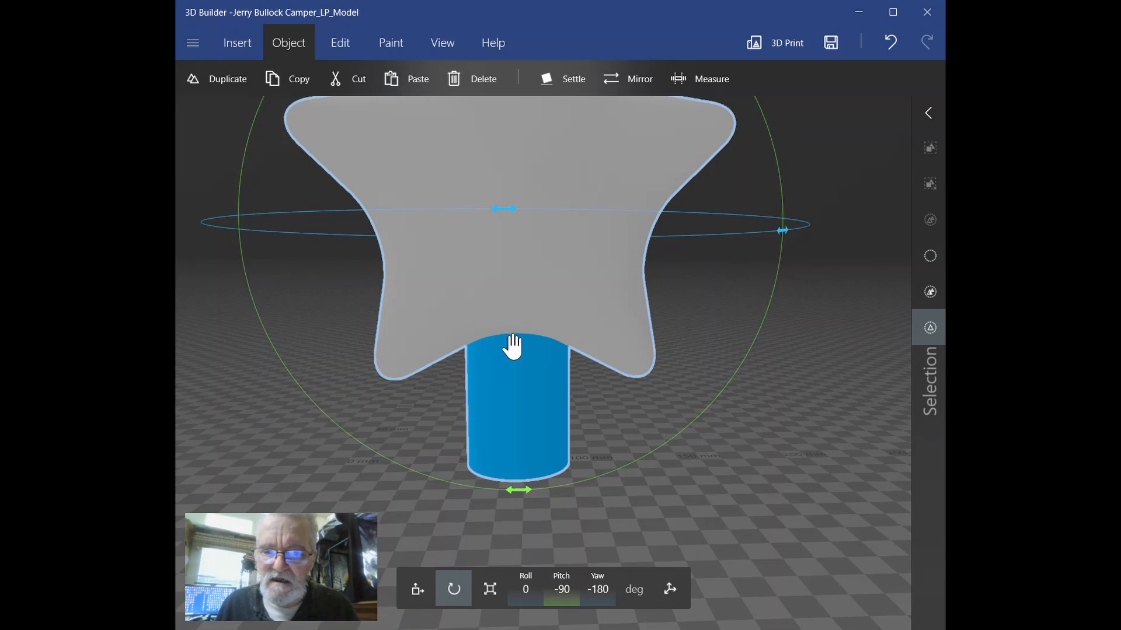
pyautogui.scroll(-5, 510, 342)
pyautogui.scroll(10, 510, 343)
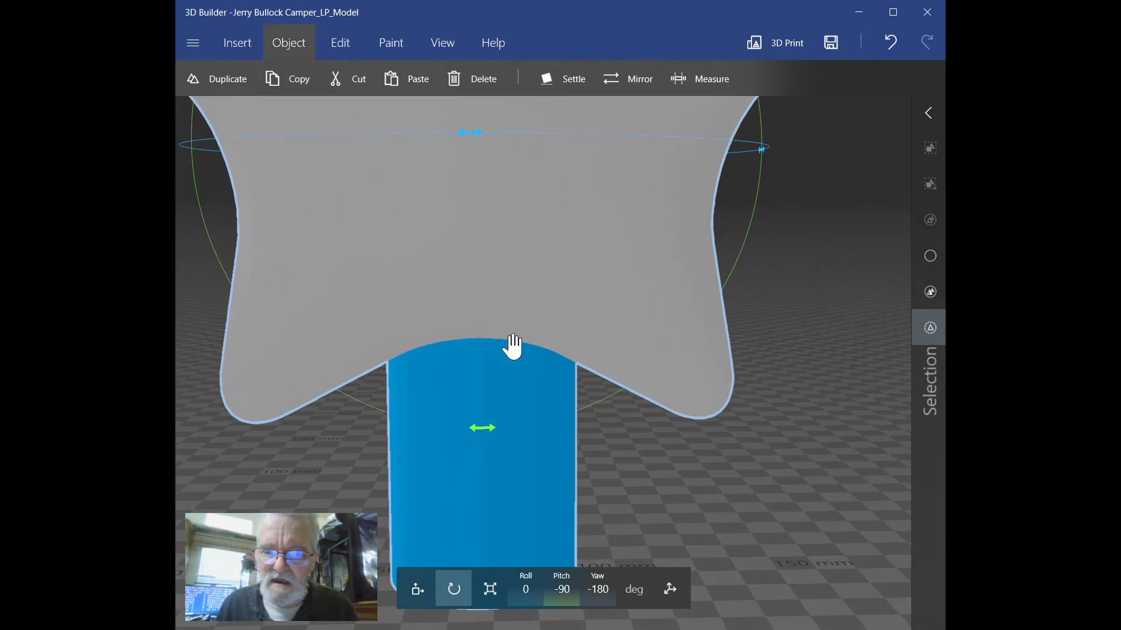
pyautogui.moveTo(510, 365)
pyautogui.mouseDown()
pyautogui.moveTo(513, 303)
pyautogui.moveTo(514, 381)
pyautogui.moveTo(514, 366)
pyautogui.mouseUp()
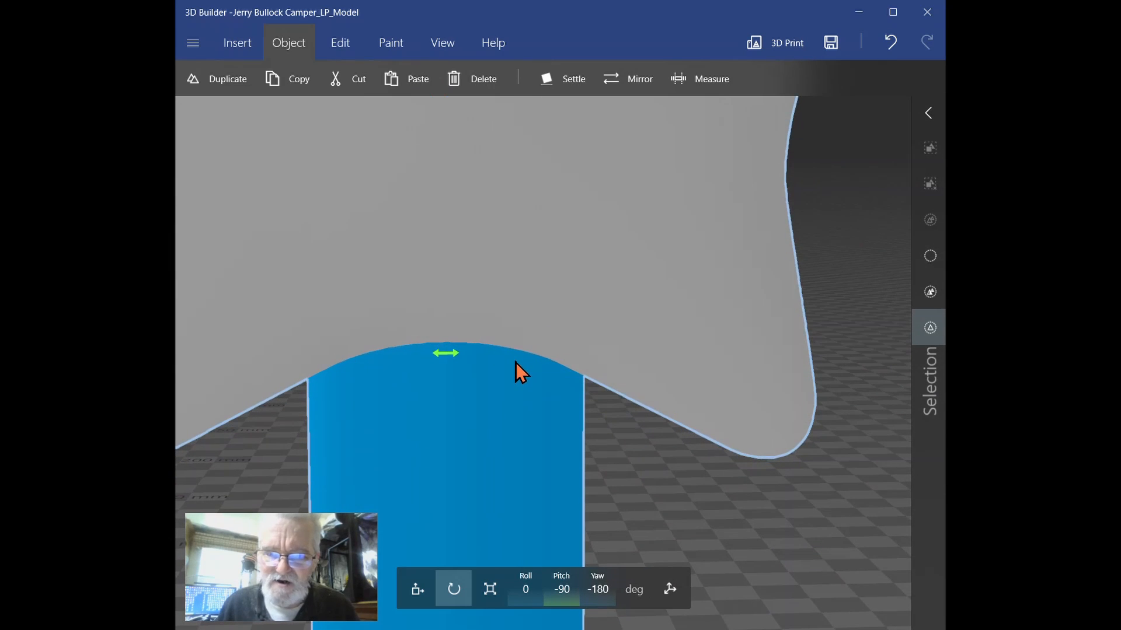
pyautogui.scroll(2, 513, 329)
pyautogui.scroll(-5, 514, 330)
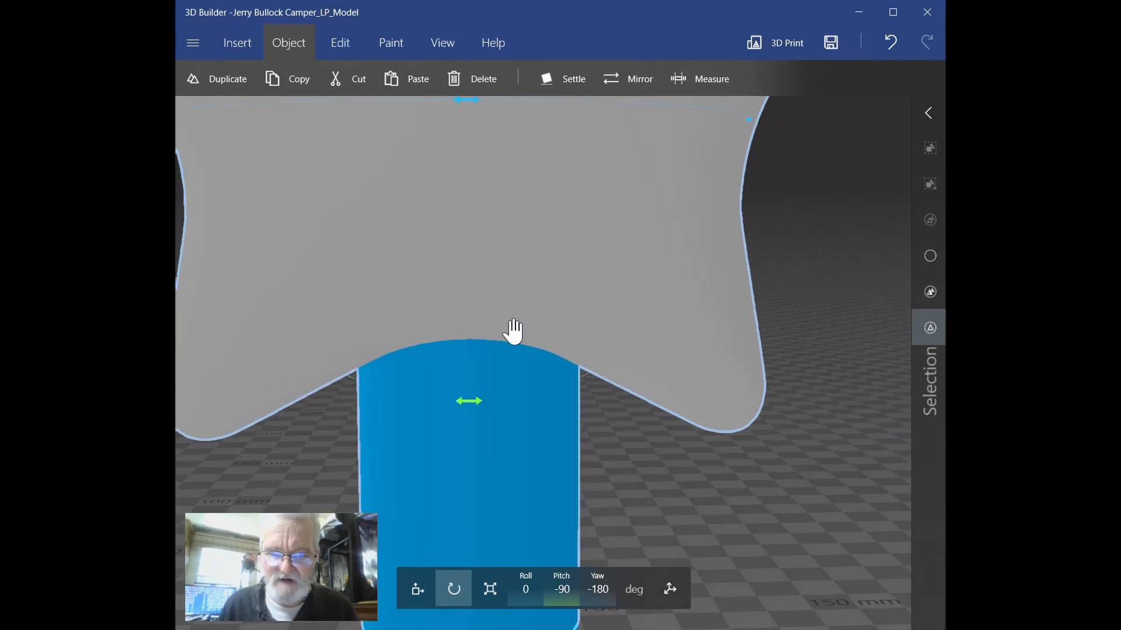
pyautogui.scroll(-2, 513, 330)
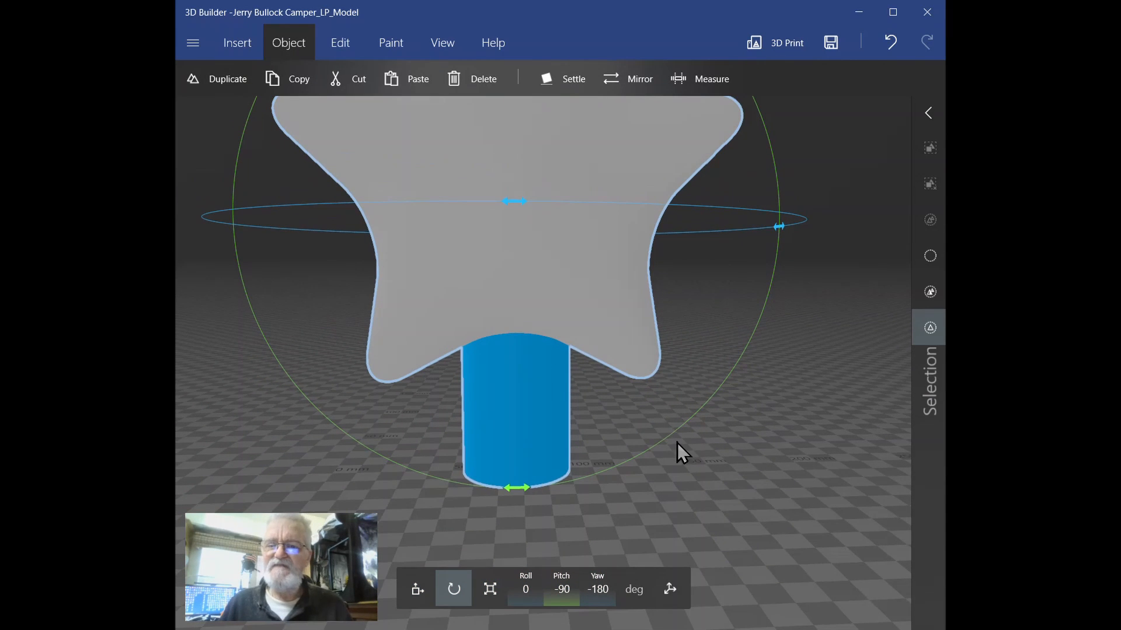
pyautogui.scroll(-3, 694, 447)
pyautogui.scroll(-1, 694, 447)
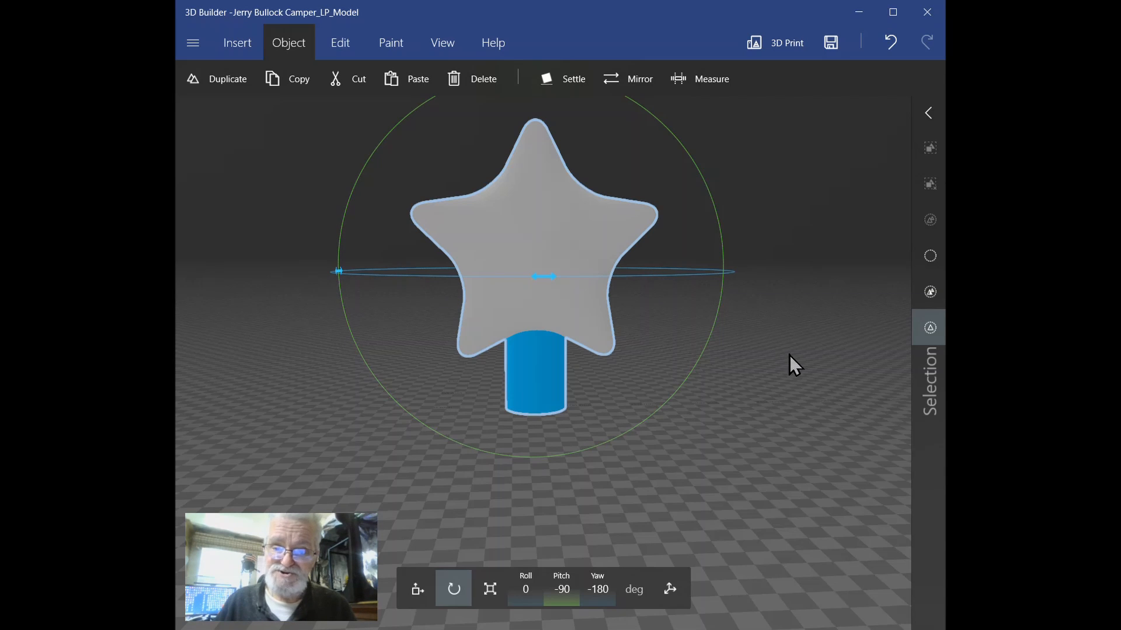
pyautogui.moveTo(789, 357); pyautogui.dragTo(773, 403, button='right')
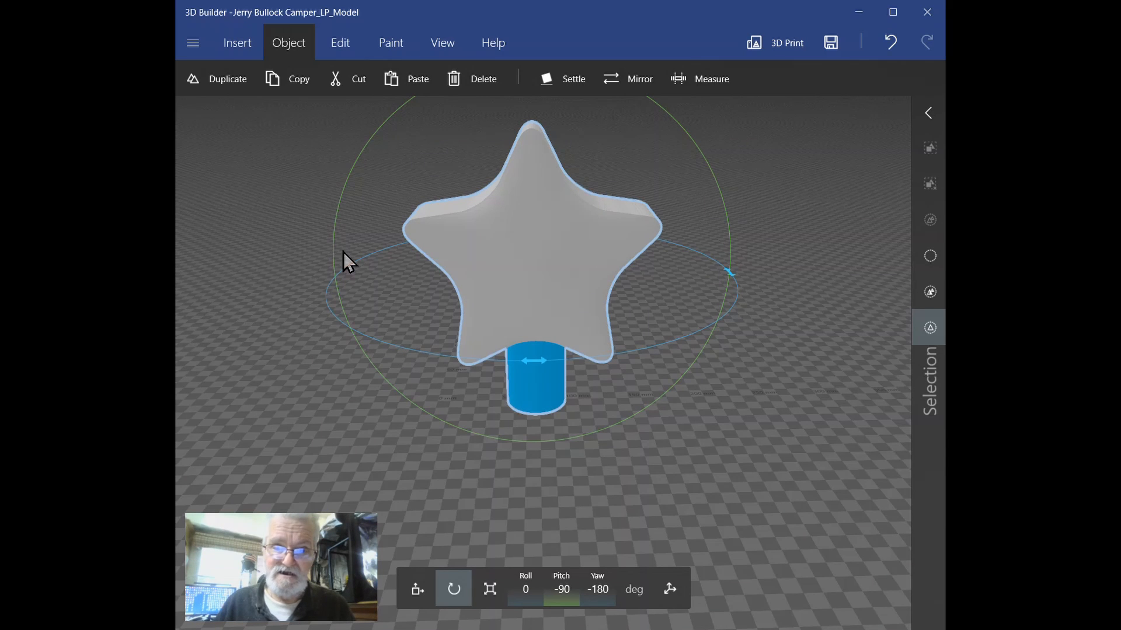
pyautogui.moveTo(768, 234); pyautogui.dragTo(783, 201, button='right')
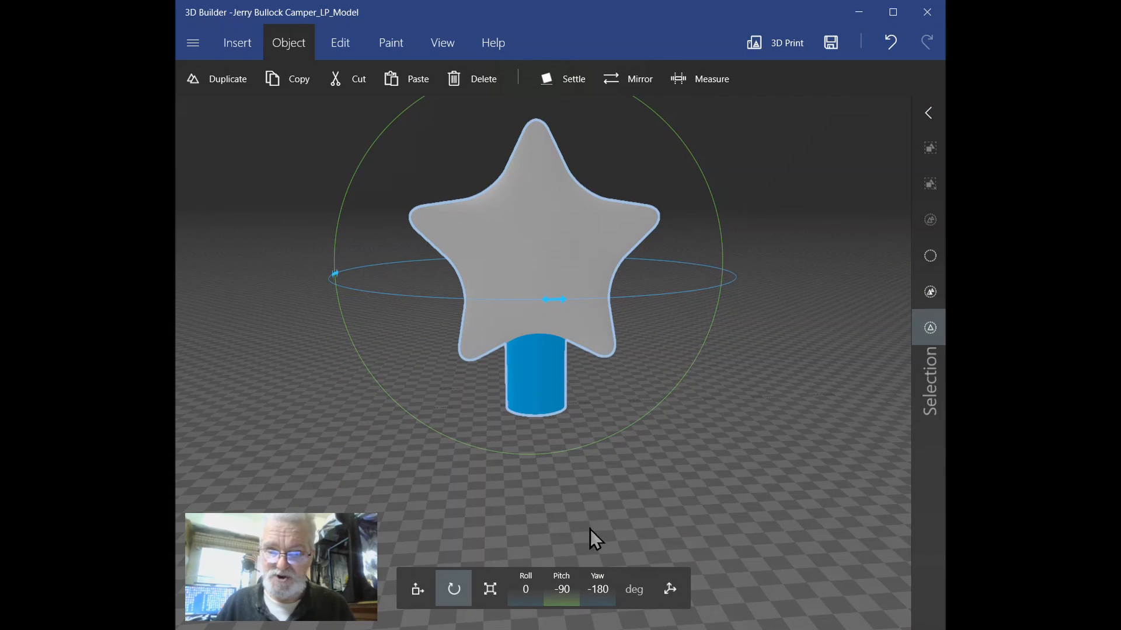